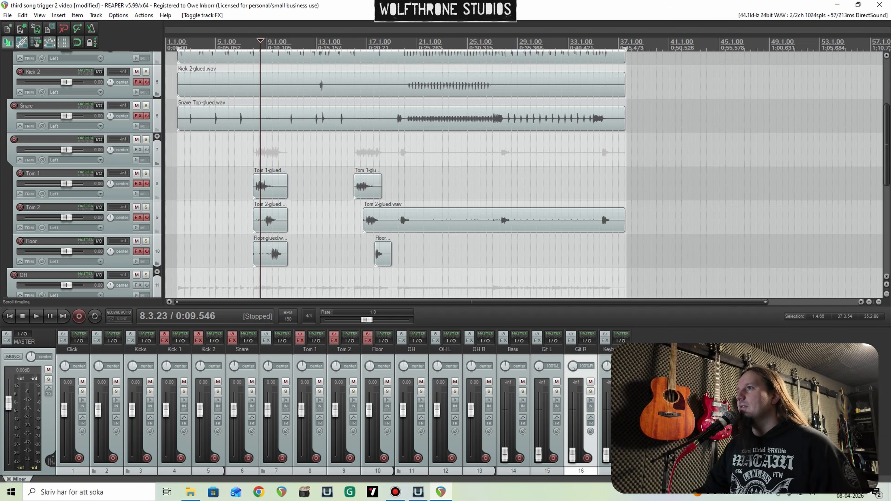
Step: Examine the tom clips and the kick and snare recordings across the drum tracks
scroll(380, 197, "up", 3)
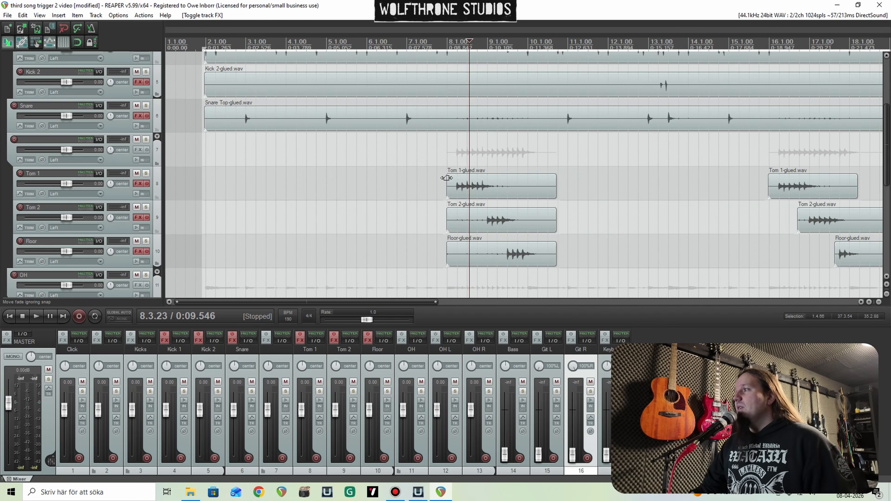
scroll(483, 178, "up", 1)
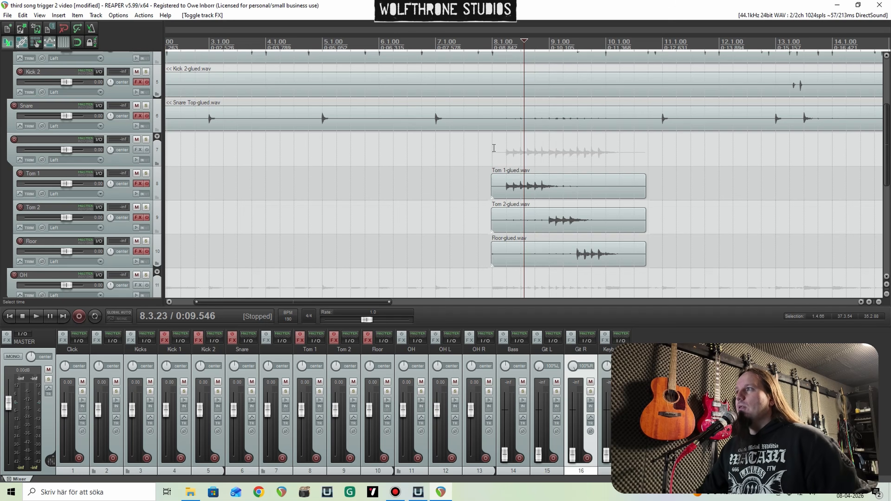
scroll(496, 165, "down", 4)
scroll(517, 164, "down", 3)
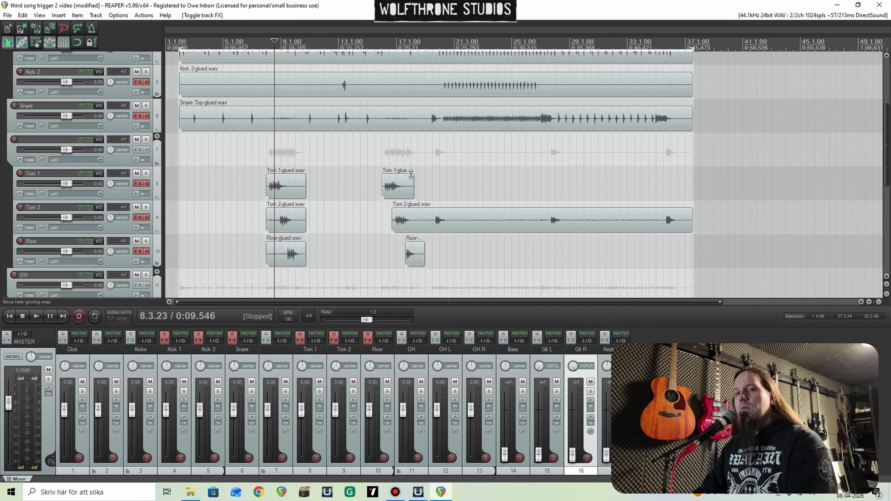
scroll(448, 174, "up", 4)
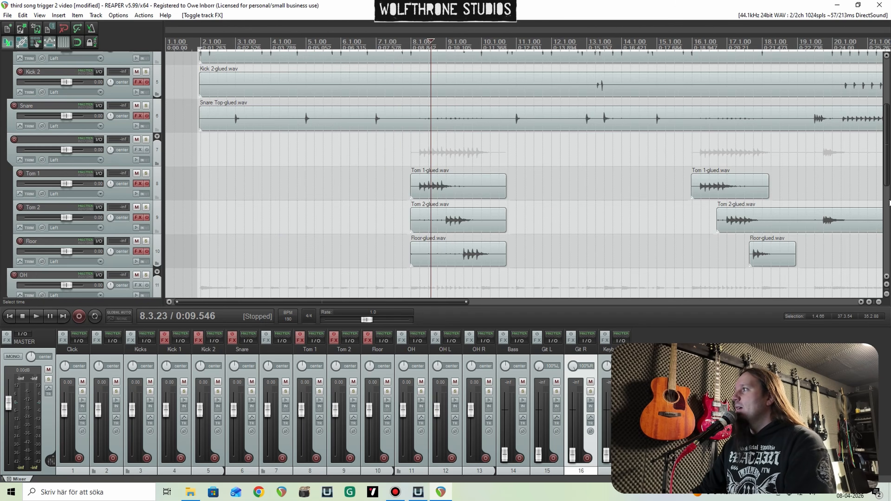
scroll(746, 124, "up", 3)
scroll(746, 124, "down", 4)
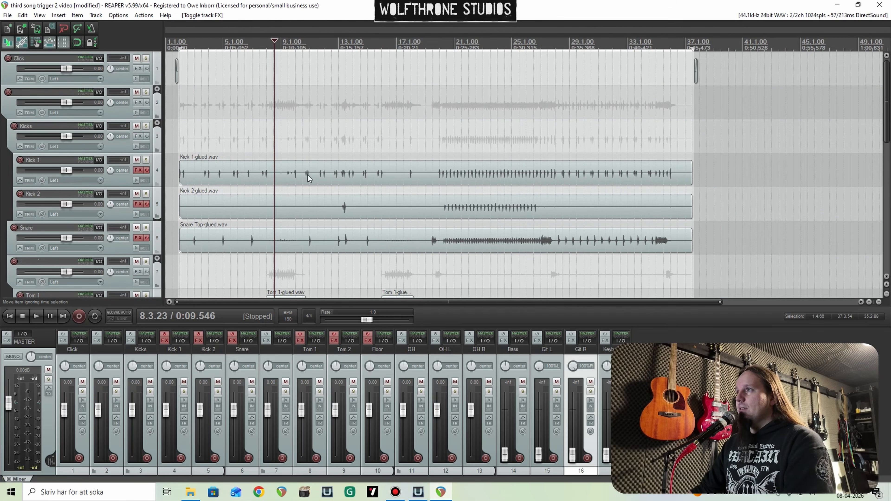
scroll(476, 135, "down", 2)
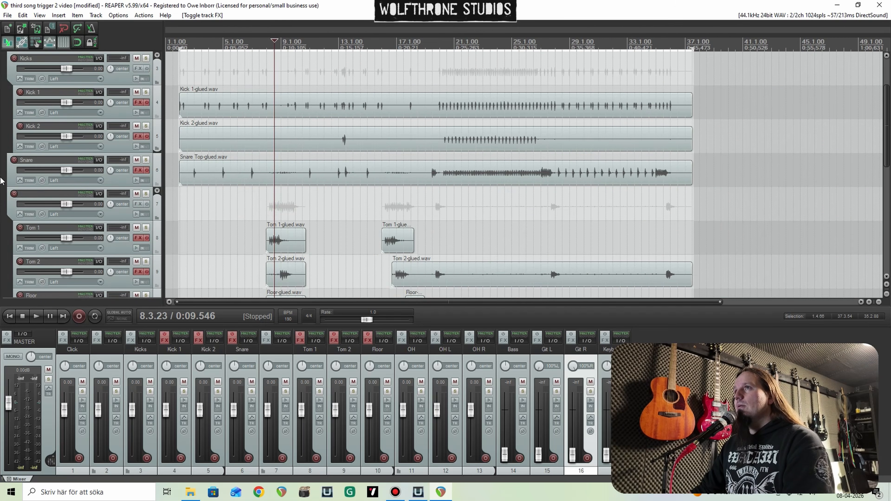
Step: Play the song from bar 20 and reset the Bass, Git L, Git R and Keyboards volumes to 0 dB
left_click(441, 84)
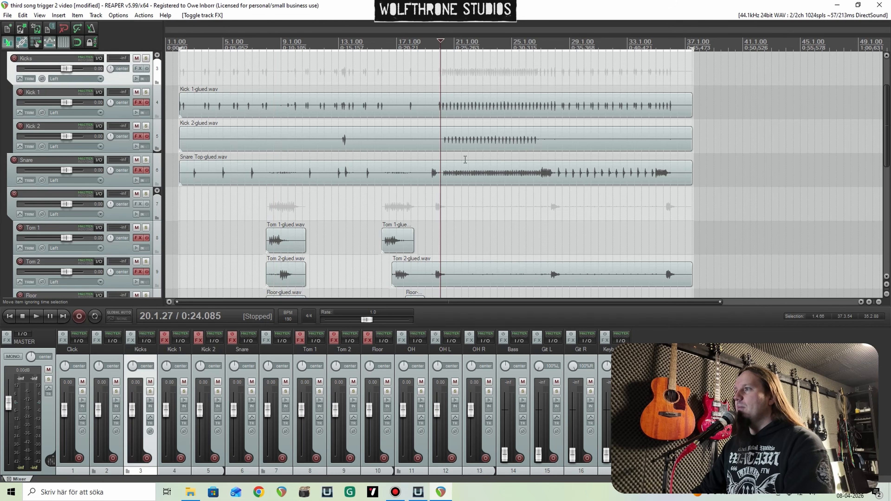
left_click_drag(858, 351, 861, 134)
left_click(724, 377)
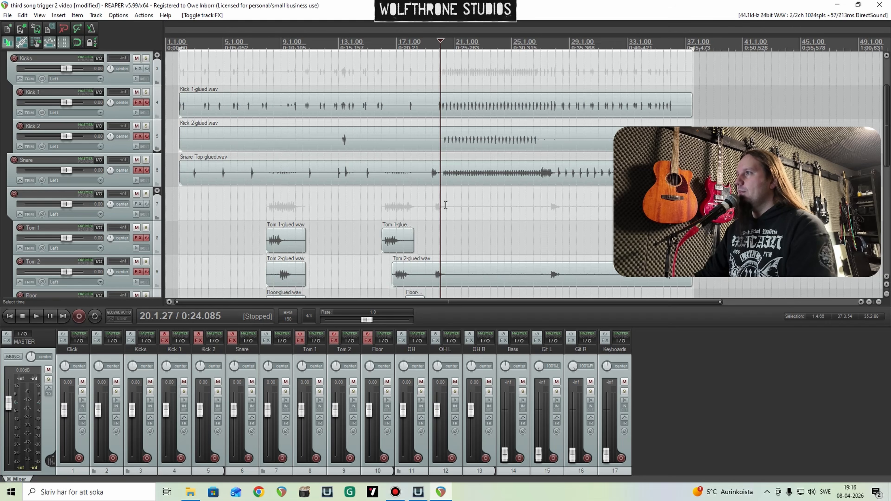
key("space")
double_click(504, 454)
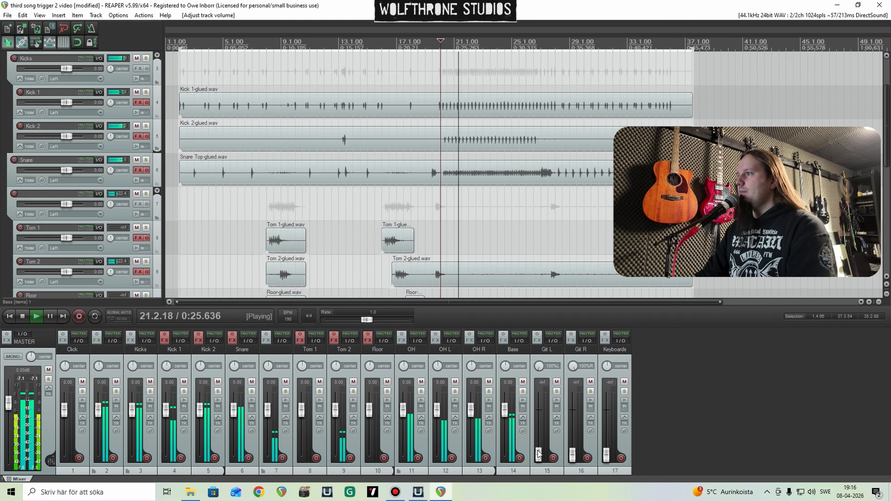
double_click(539, 454)
double_click(573, 455)
double_click(606, 455)
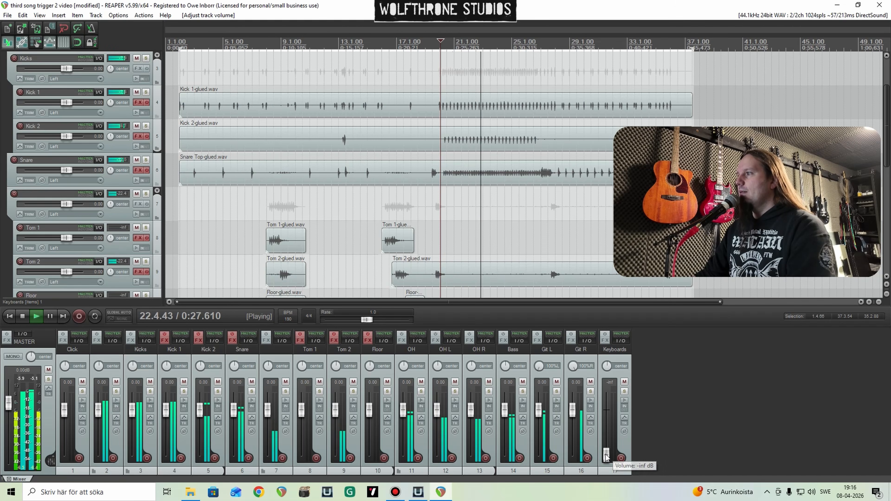
Step: Play the full mix from about bar 4 through the first tom fill
scroll(508, 271, "down", 5)
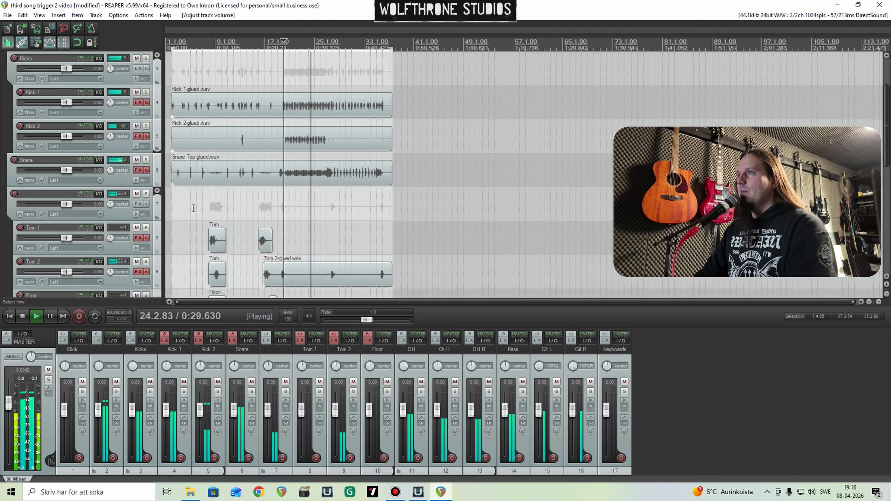
left_click(186, 207)
scroll(315, 207, "up", 4)
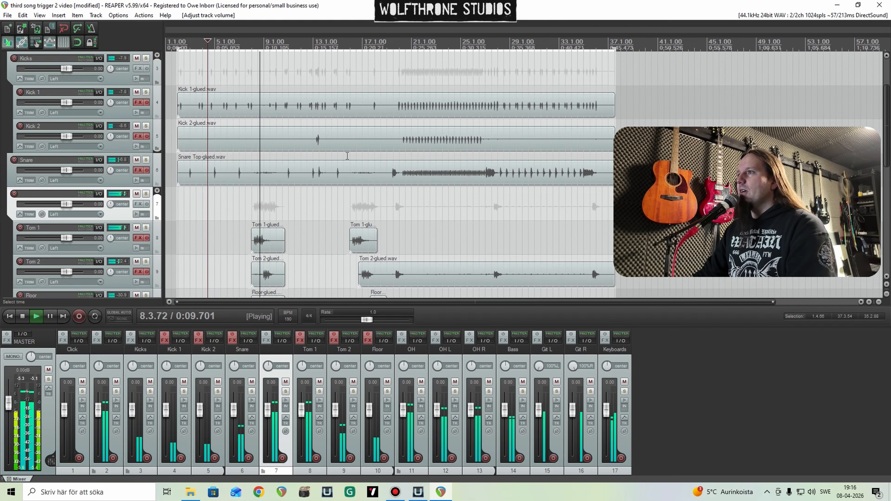
key("space")
Step: Select the Bass, Git L, Git R and Keyboards tracks together and lower their volumes to -inf
left_click(513, 374)
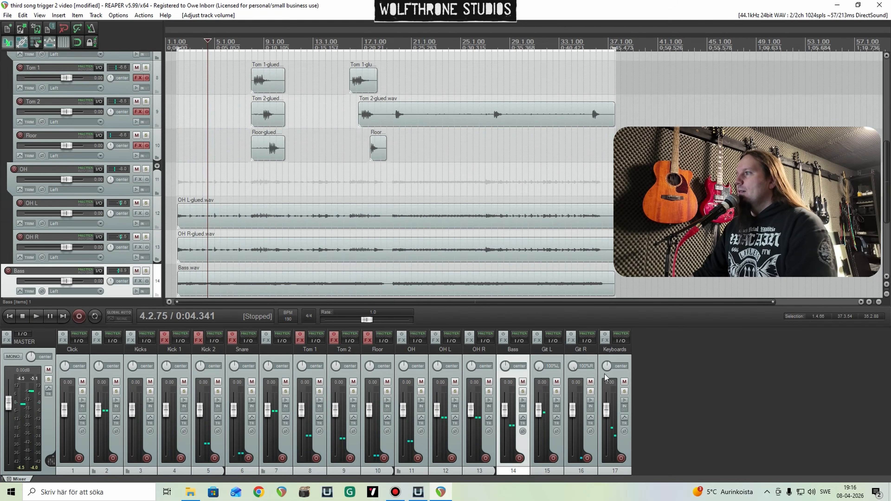
left_click(613, 374, "shift")
left_click_drag(611, 414, 603, 460)
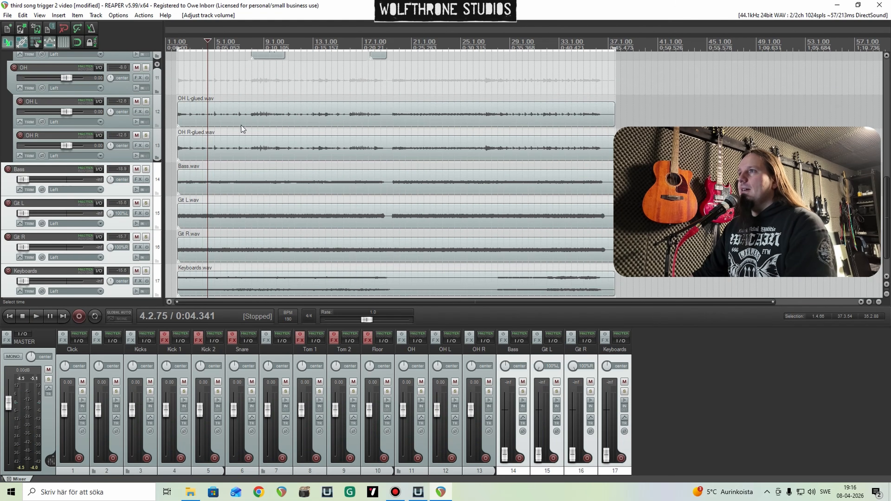
Step: Turn the effects on for all kick, snare and tom tracks at once
scroll(2, 146, "up", 3)
scroll(2, 146, "up", 7)
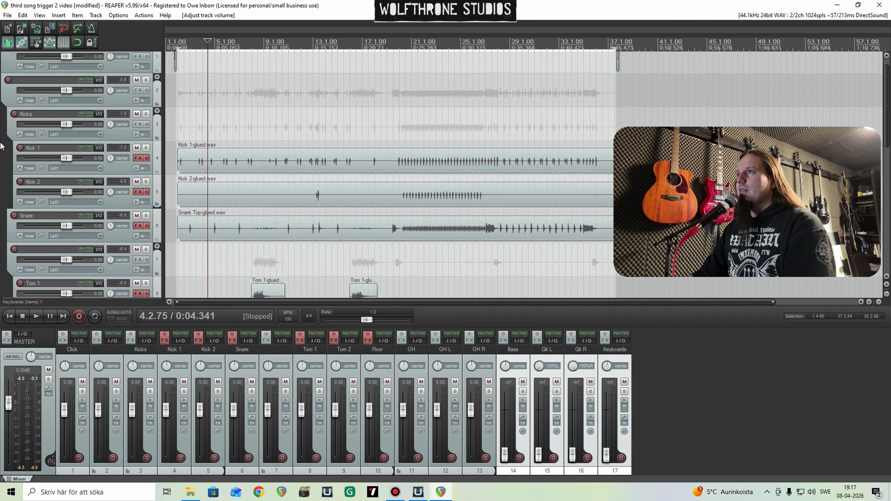
left_click(146, 158)
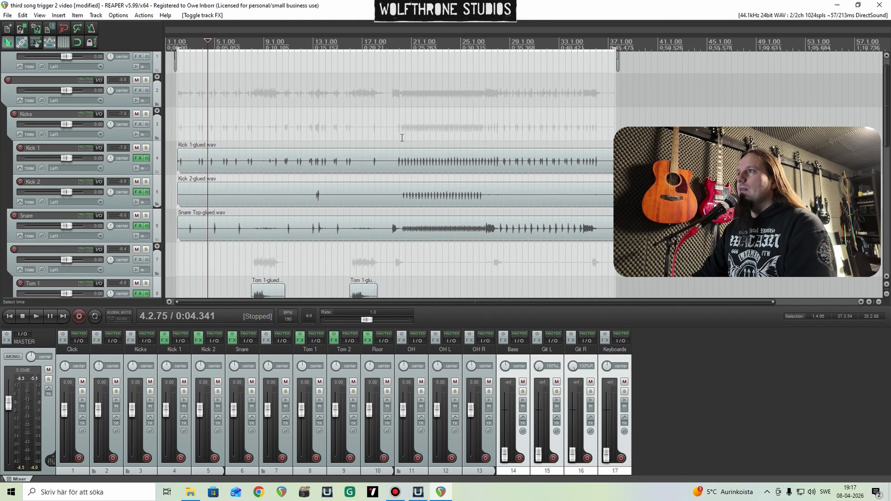
Step: In Kick 1's Trigger 2, set the Kick 1 sample to 0.00 dB and Detail to 33, and play from bar 20
left_click(403, 138)
left_click(138, 158)
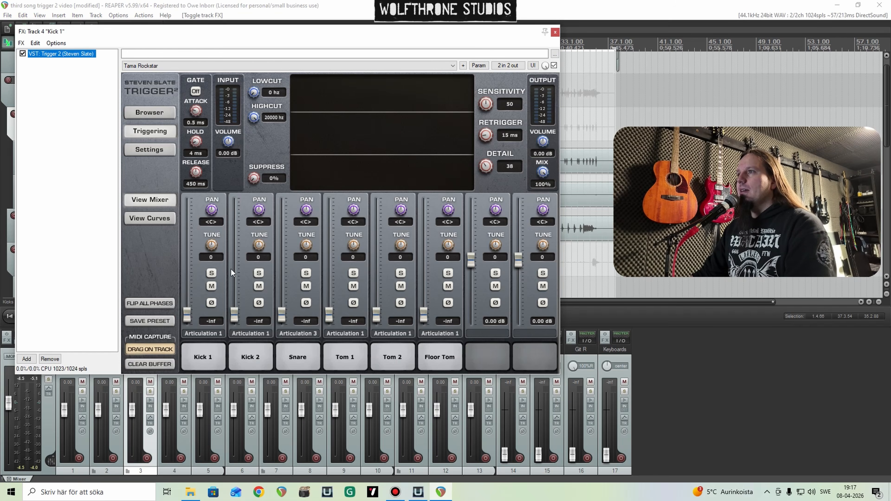
left_click_drag(351, 43, 273, 56)
double_click(268, 323)
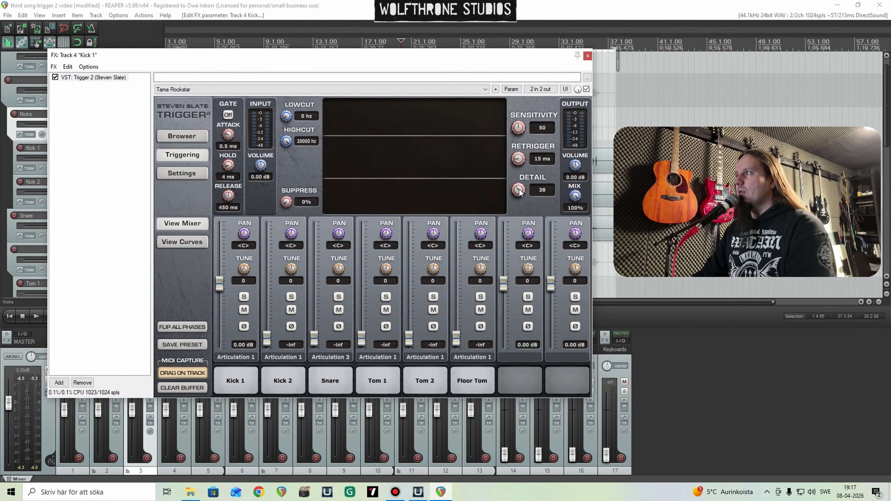
left_click_drag(520, 192, 520, 198)
key("space")
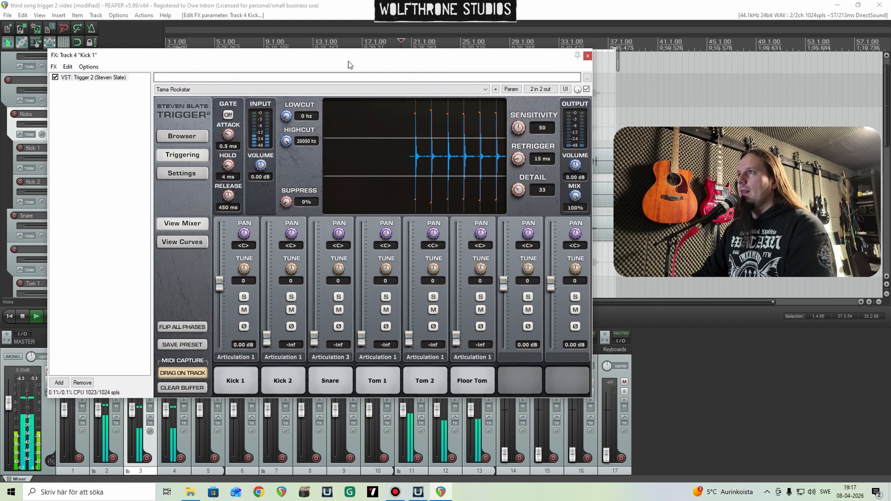
Step: Solo the Kicks folder track and play it with Kick 1's Trigger 2 window kept open
left_click_drag(348, 61, 550, 77)
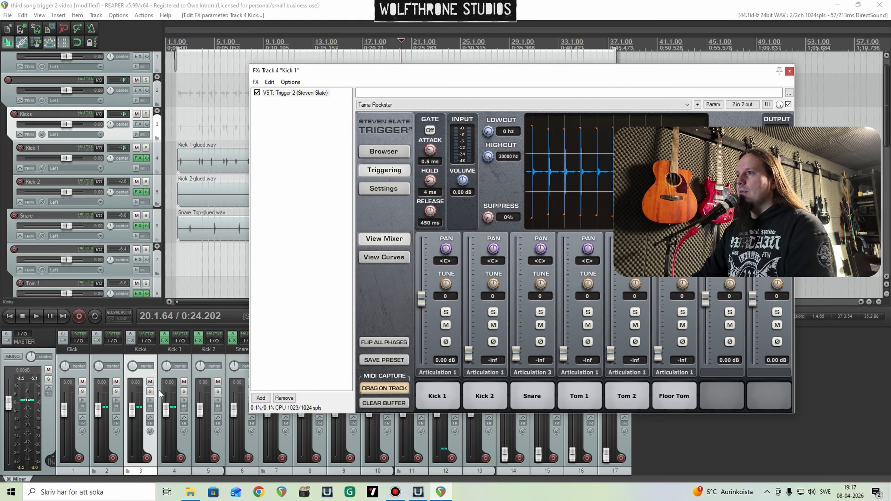
left_click(116, 392)
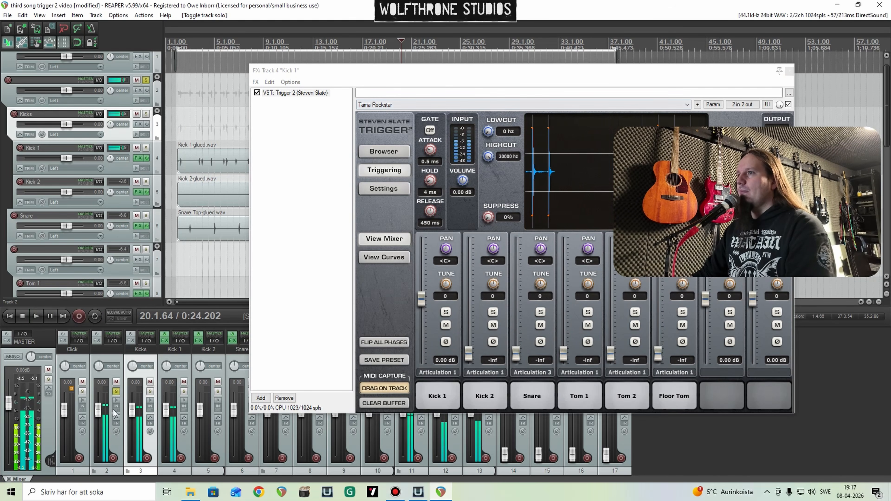
left_click(116, 391)
left_click(150, 391)
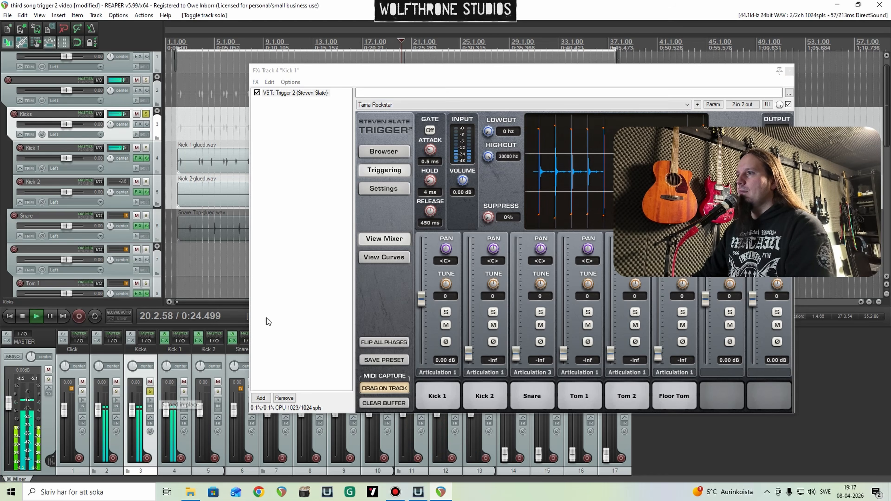
left_click_drag(515, 72, 336, 80)
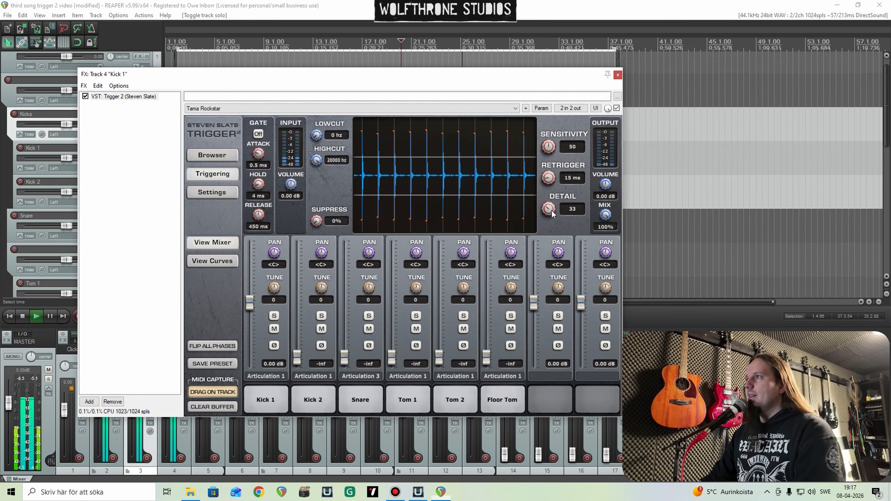
Step: Lower Kick 1's Trigger 2 Detail to 29 during playback and close its effects window
left_click_drag(551, 211, 483, 240)
left_click_drag(609, 212, 584, 132)
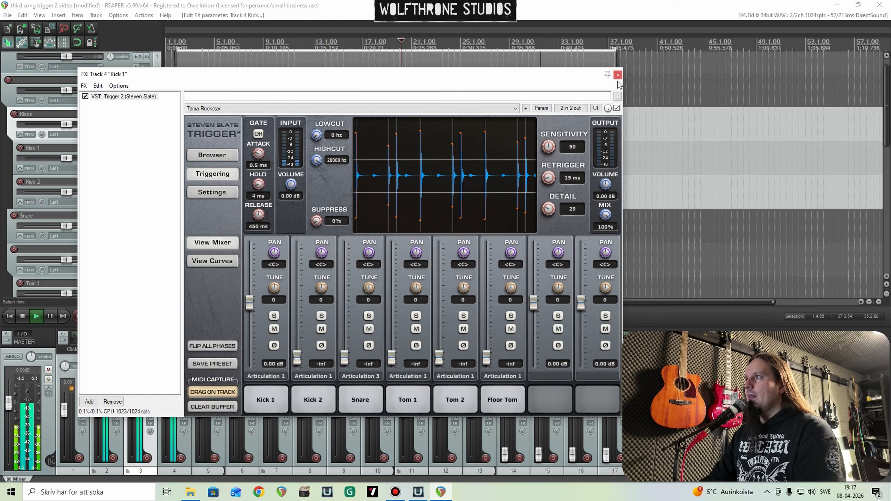
left_click(618, 75)
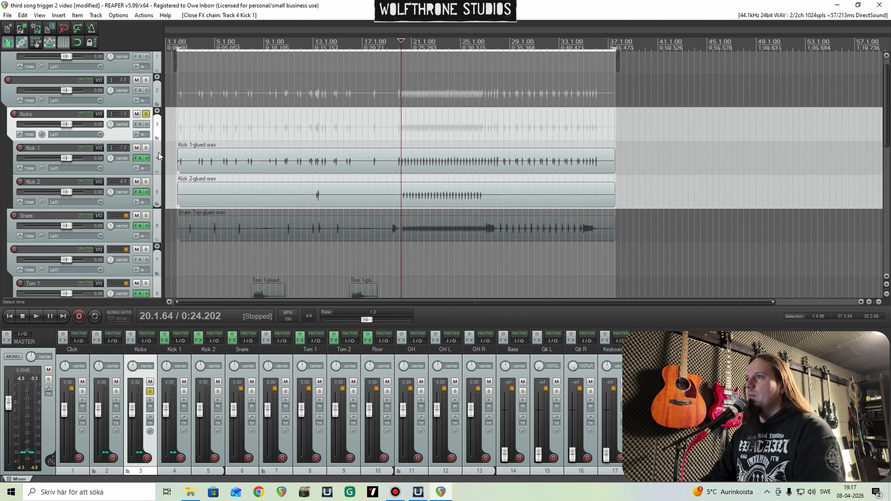
Step: Solo Kick 2 and set the Kick 2 sample in its Trigger 2 to 0.00 dB
left_click(145, 181)
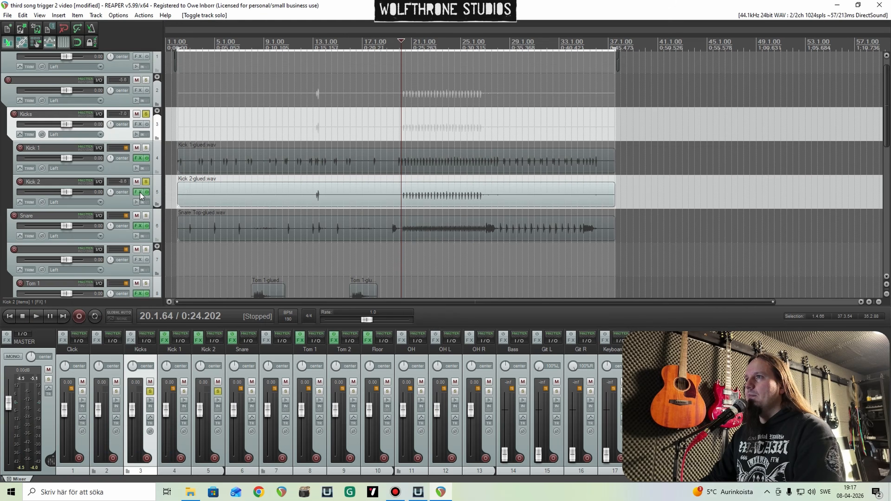
left_click(138, 191)
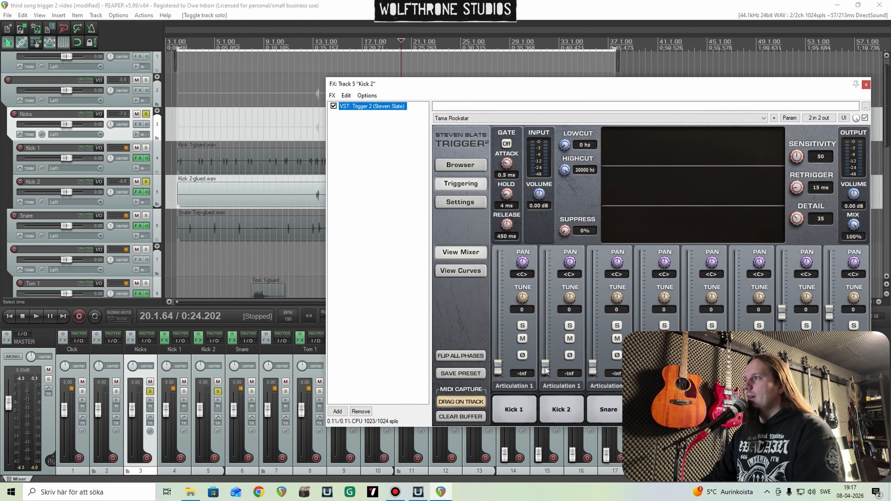
left_click_drag(546, 368, 547, 317)
Step: Play Kick 2, lower its Trigger 2 Detail to 27, close the effects window and stop playback
key("space")
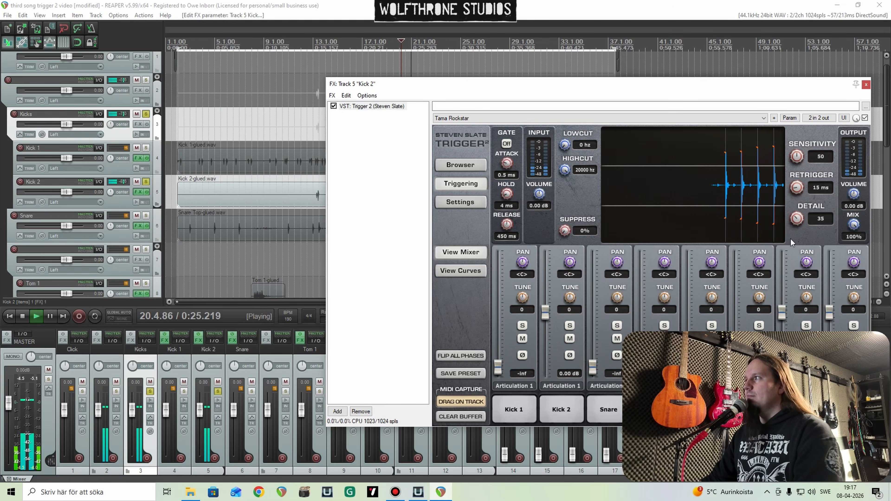
left_click_drag(797, 218, 802, 232)
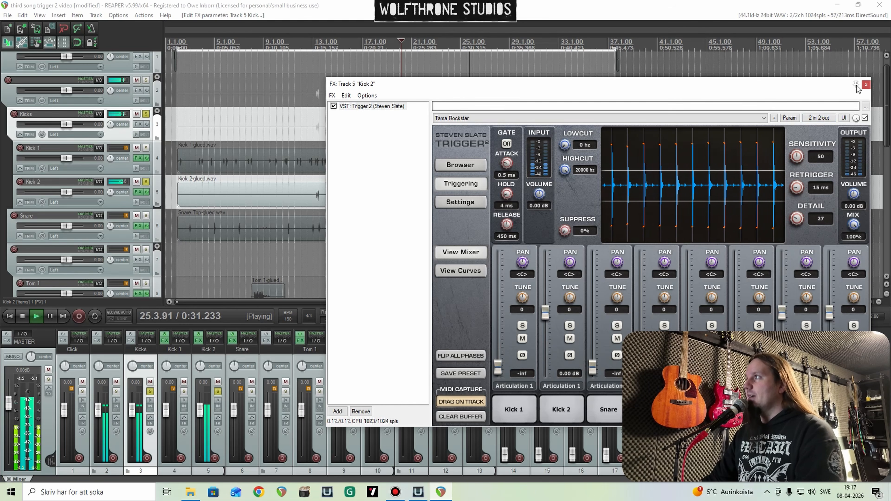
left_click(866, 84)
key("space")
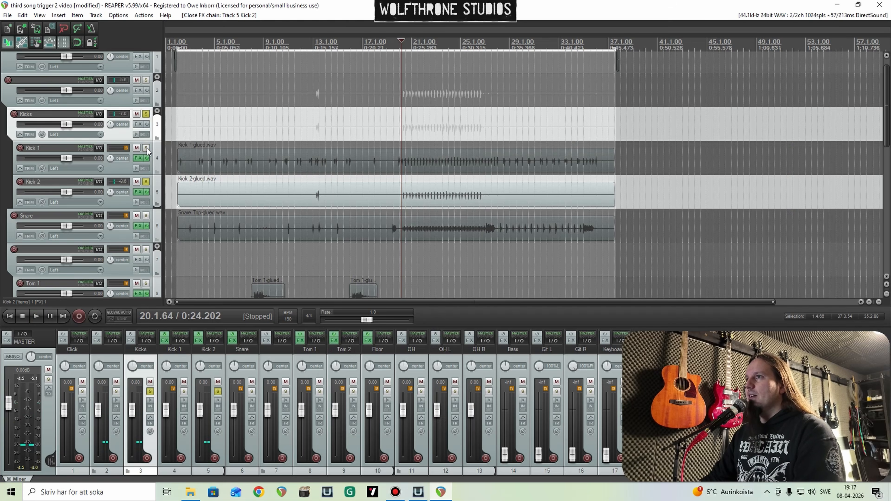
Step: Solo Kick 1 alongside Kick 2 to hear both triggered kicks, and clear all solos
left_click(146, 148)
key("space")
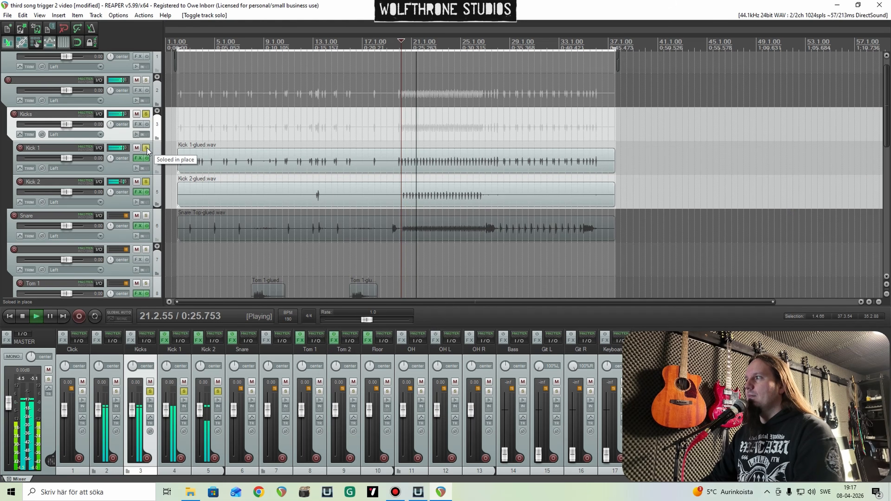
key("space")
left_click(146, 148)
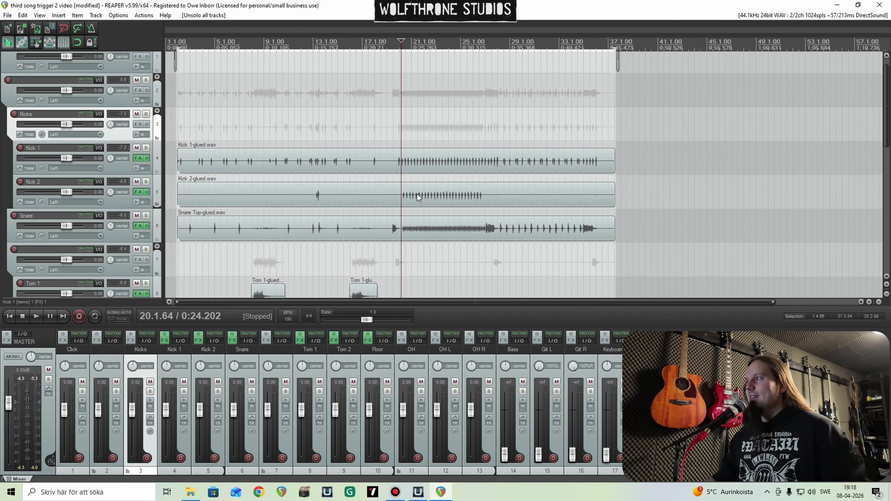
Step: Solo the Snare track during playback, set the Snare sample in its Trigger 2 to 0.00 dB, close the effects window and unsolo the track
key("space")
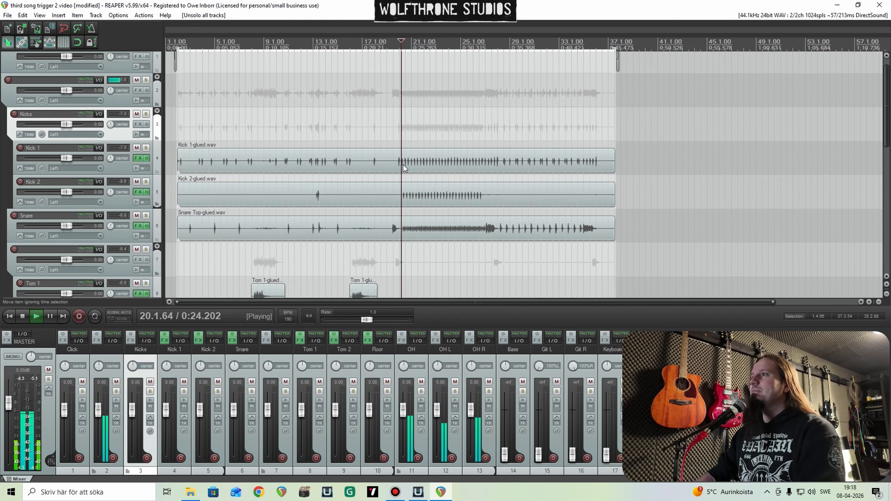
left_click(146, 216)
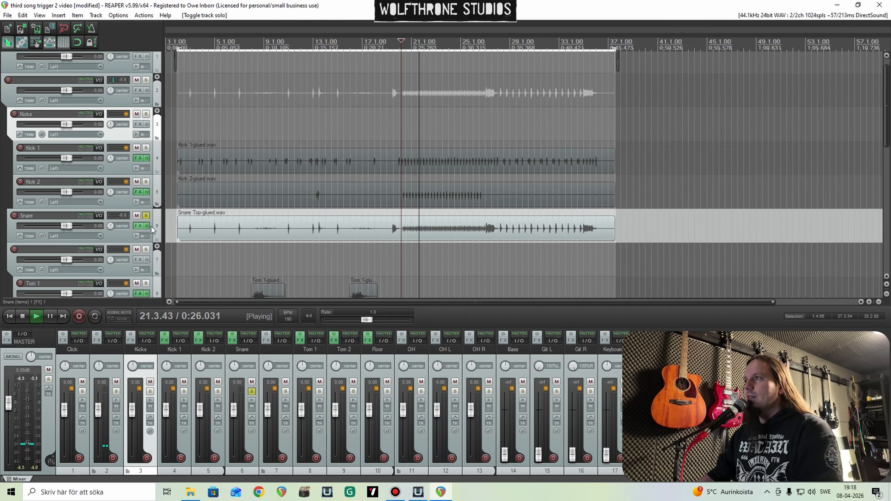
left_click(143, 226)
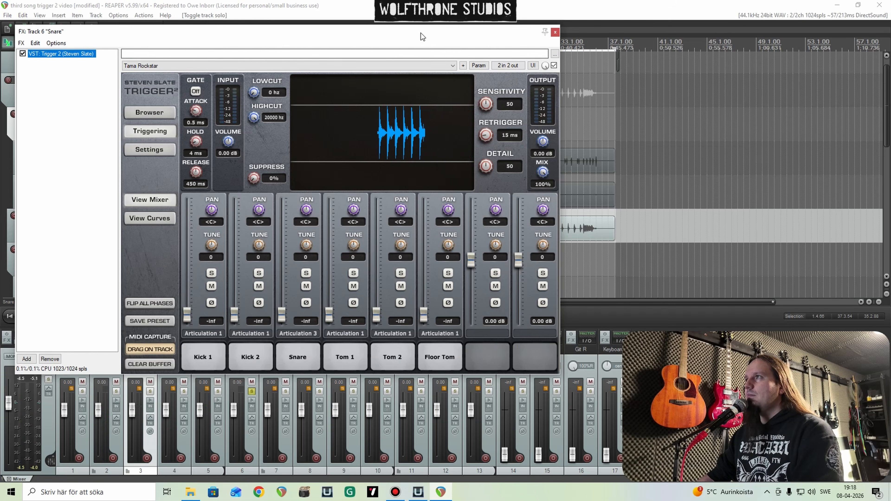
left_click_drag(420, 33, 506, 47)
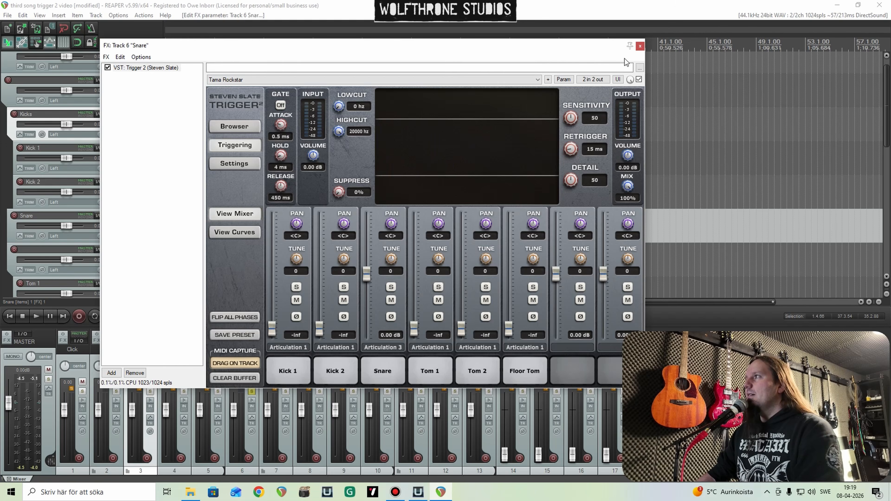
left_click(640, 46)
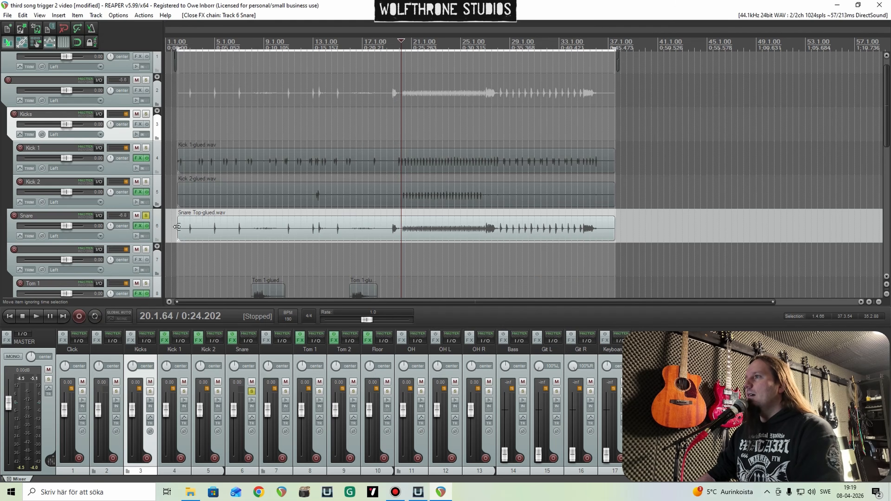
left_click(147, 216)
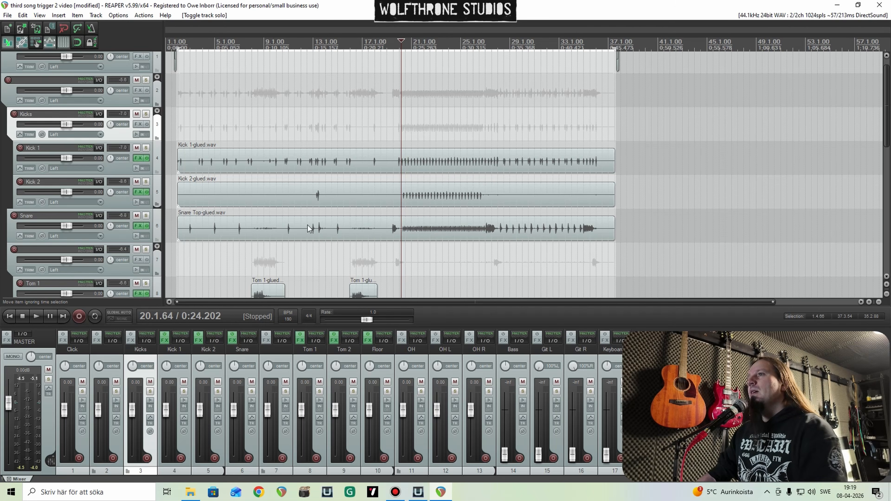
Step: Duplicate the Snare track together with its Trigger 2 effect
scroll(530, 228, "up", 2)
scroll(531, 229, "down", 3)
scroll(463, 236, "up", 2)
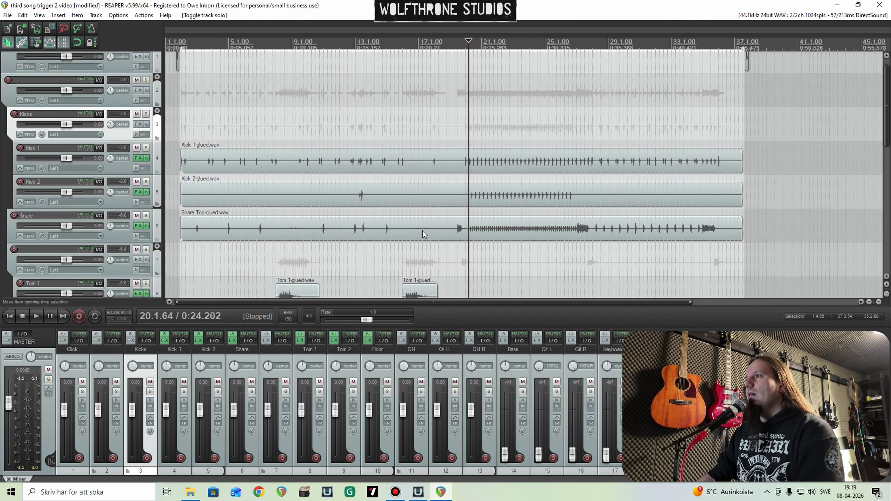
left_click(118, 237)
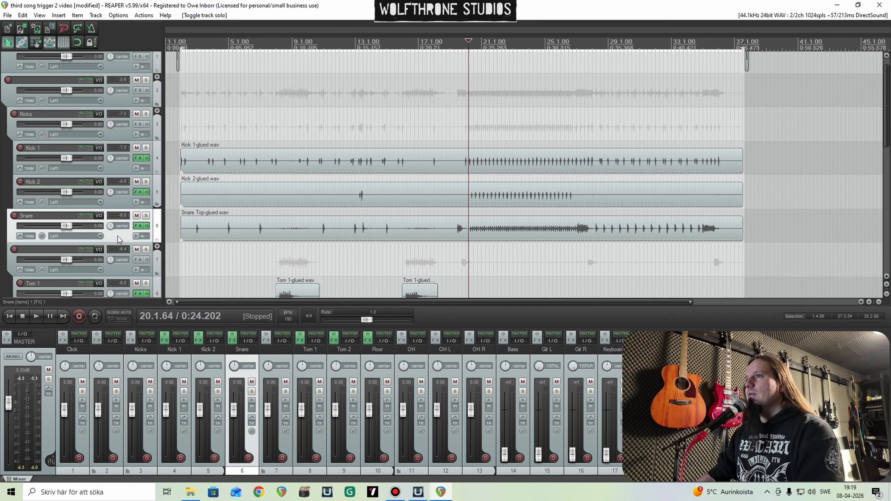
right_click(118, 237)
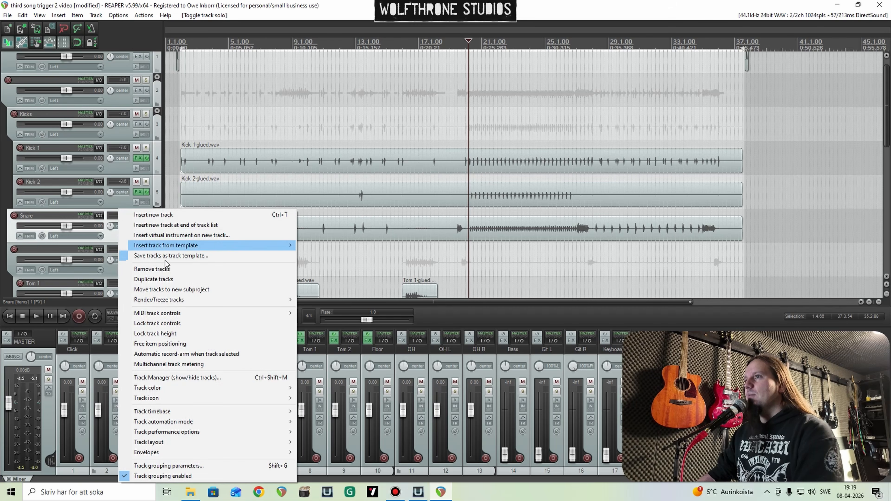
left_click(154, 279)
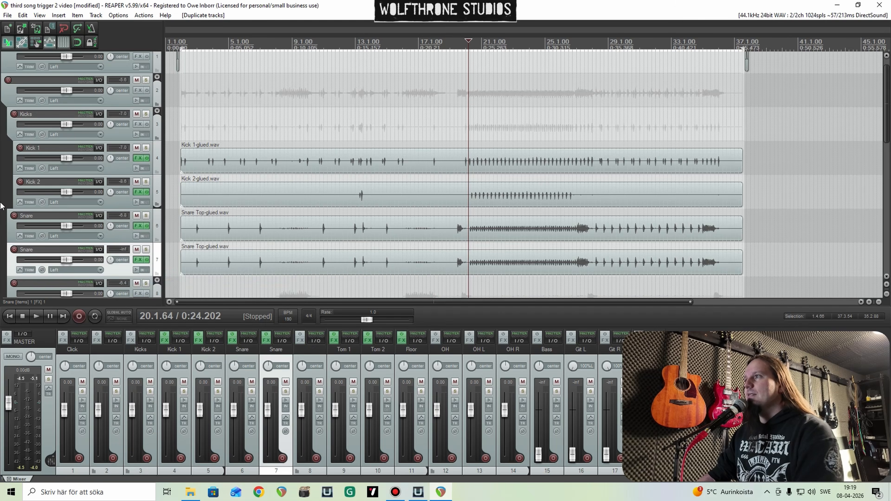
Step: Split the snare items on both Snare tracks just before the blast beat begins, at about 20.2.10
scroll(2, 206, "down", 2)
scroll(493, 191, "down", 1)
scroll(561, 200, "up", 3)
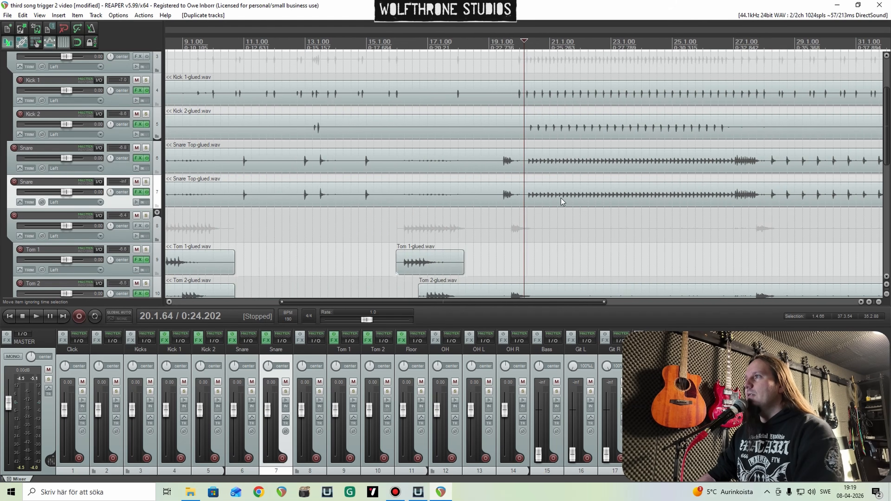
scroll(561, 199, "up", 5)
left_click(544, 198)
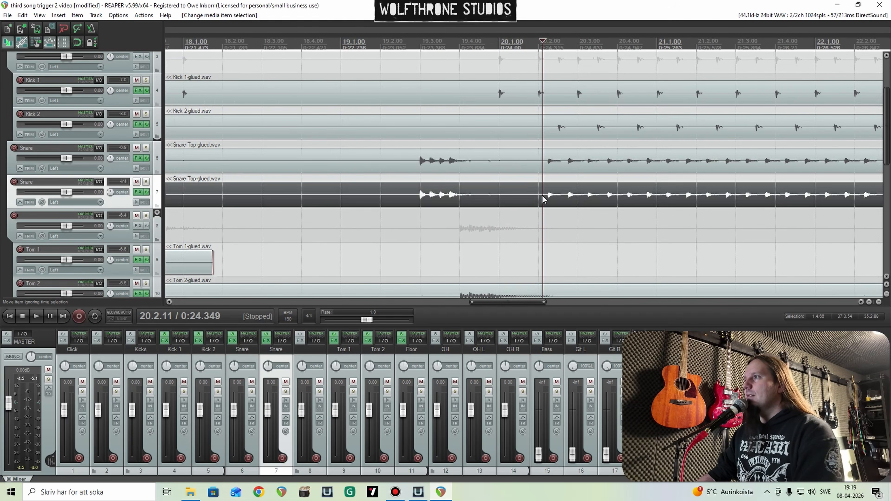
scroll(562, 197, "down", 4)
scroll(561, 198, "up", 7)
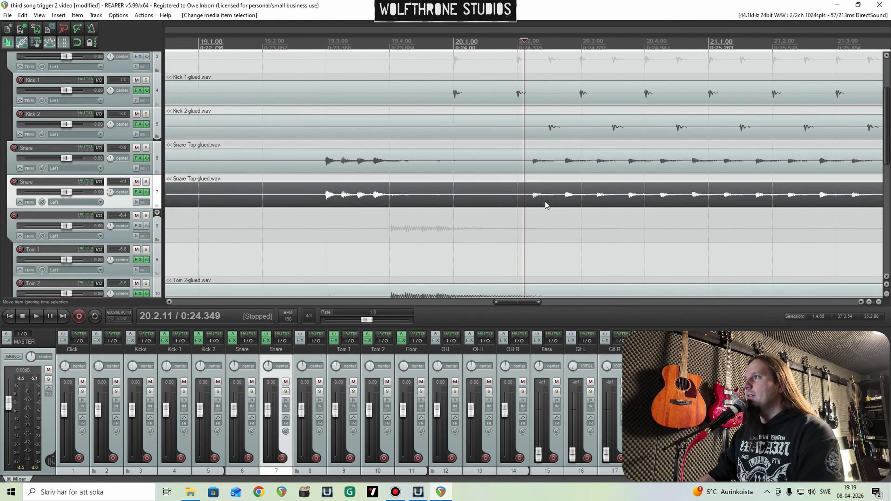
key("s")
left_click(523, 162)
key("s")
Step: Split the snare items on both Snare tracks where the blast beat ends, at about 27.1.15
scroll(653, 171, "down", 8)
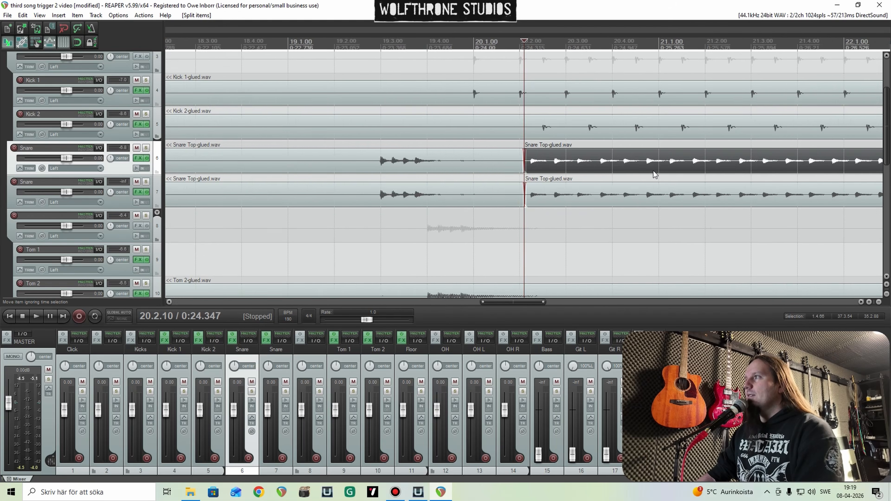
left_click(730, 161)
scroll(558, 168, "up", 6)
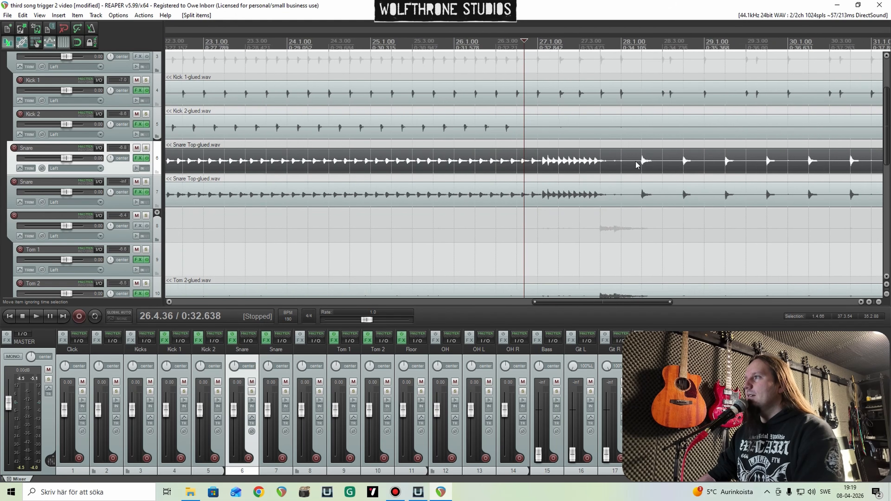
left_click(569, 163)
key("s")
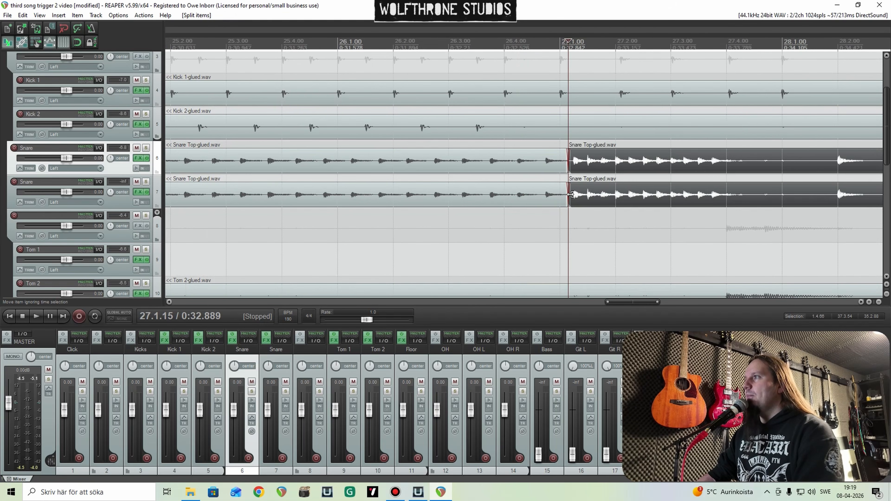
Step: Delete the blast section from the original Snare track and the sections before and after it from the duplicate
scroll(494, 178, "down", 7)
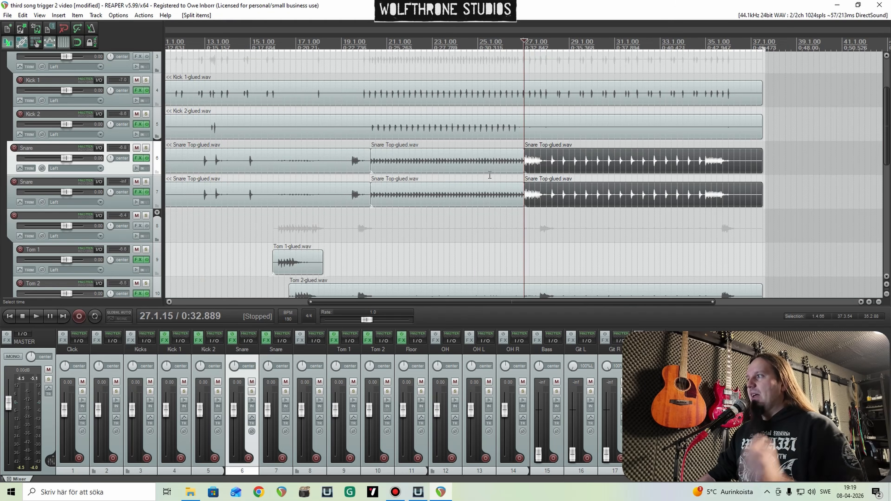
scroll(494, 178, "down", 4)
left_click(405, 167)
key("Delete")
left_click(350, 194)
key("Delete")
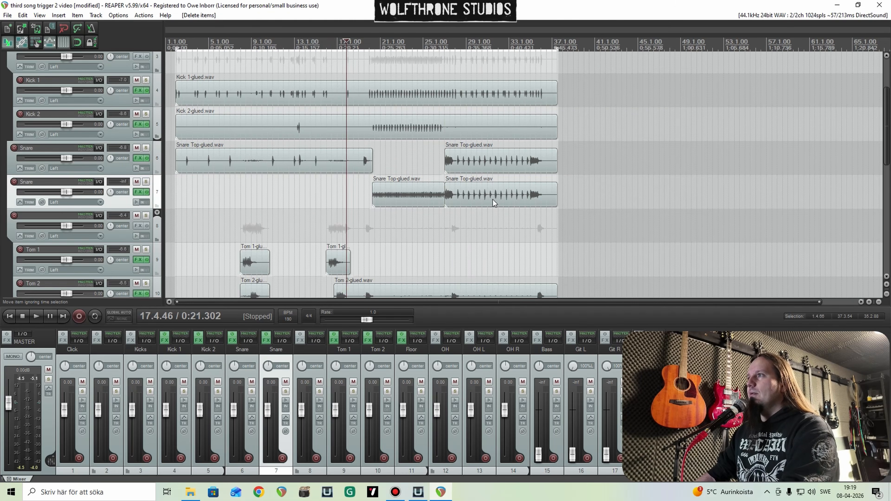
left_click(493, 197)
key("Delete")
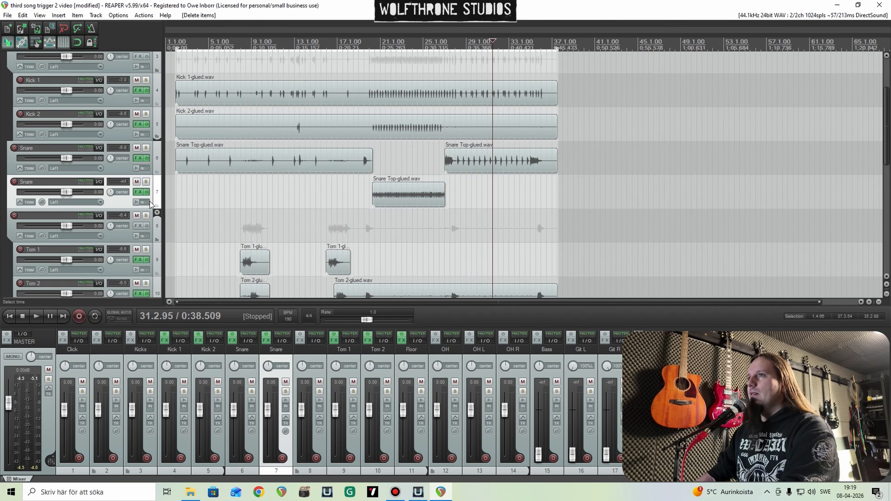
Step: Rename the duplicated snare track as Snare Blast
double_click(45, 182)
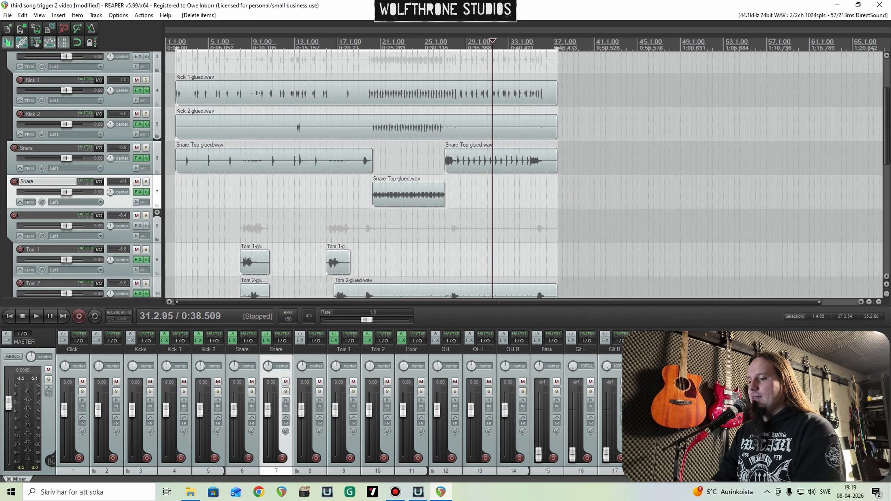
type("Blast")
key("Return")
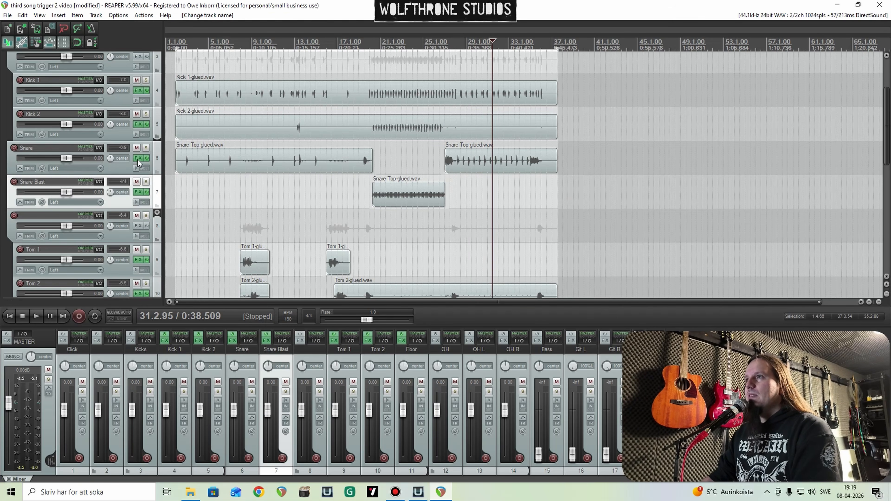
Step: Solo the Snare track, play its single hits from about bar 28, stop playback and open its Trigger 2
scroll(295, 199, "up", 6)
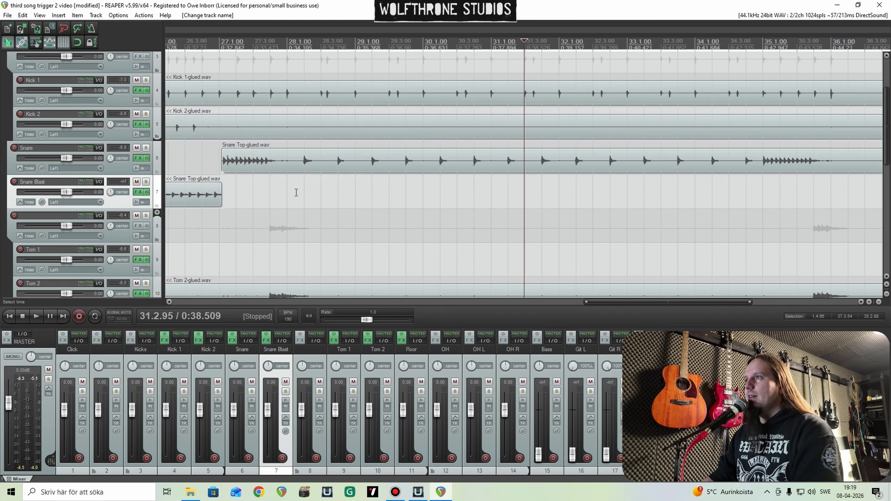
left_click(296, 193)
left_click(146, 147)
key("space")
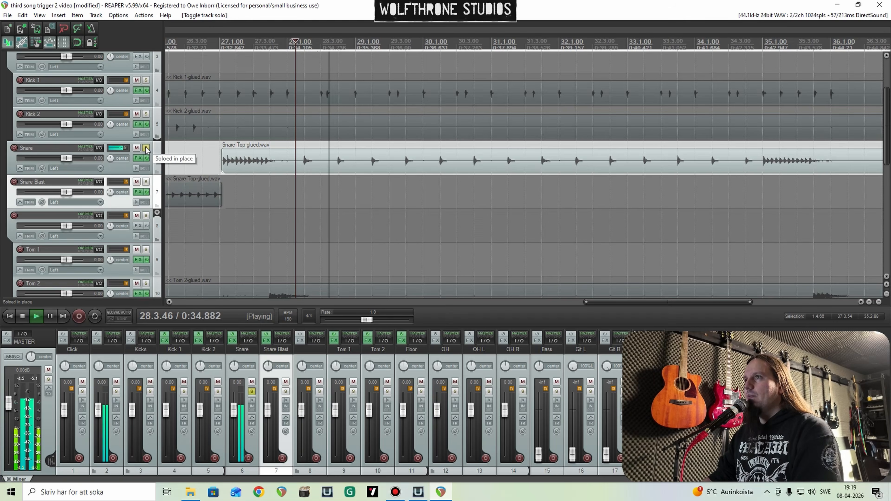
key("space")
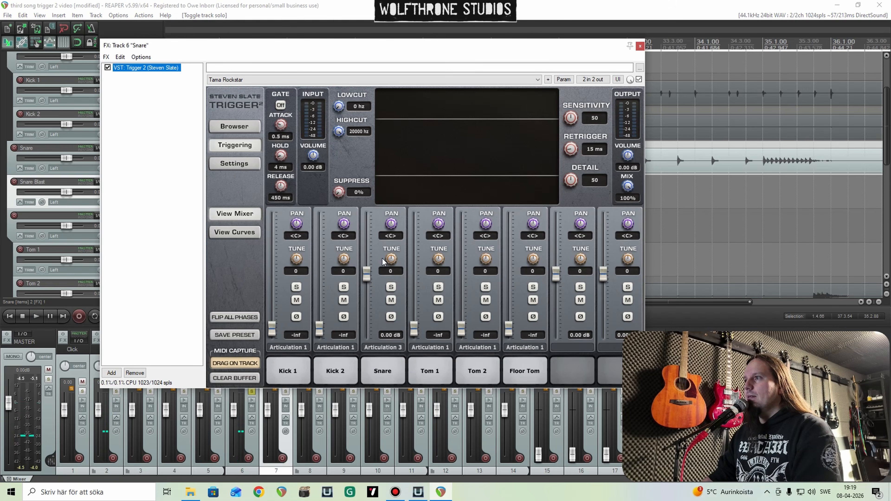
Step: Play the snare while raising the Trigger 2 input volume to 3.94 dB and lowering Detail to 32
key("space")
left_click_drag(571, 180, 571, 191)
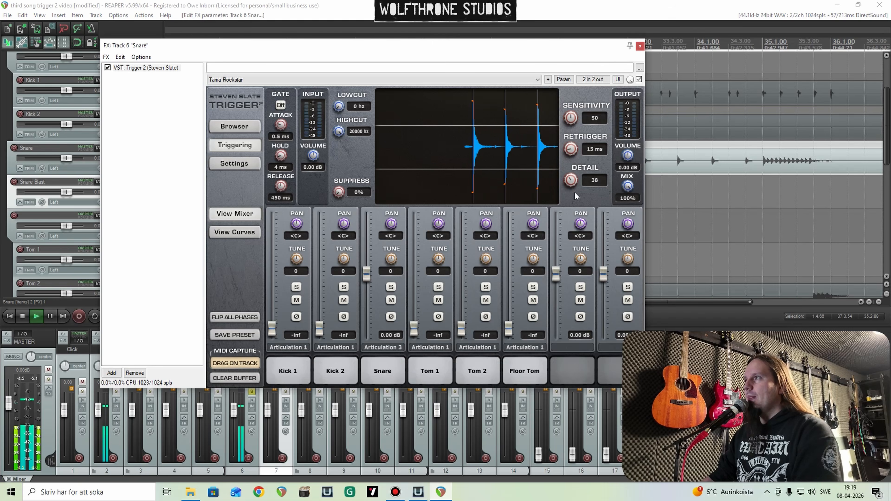
left_click_drag(311, 170, 313, 148)
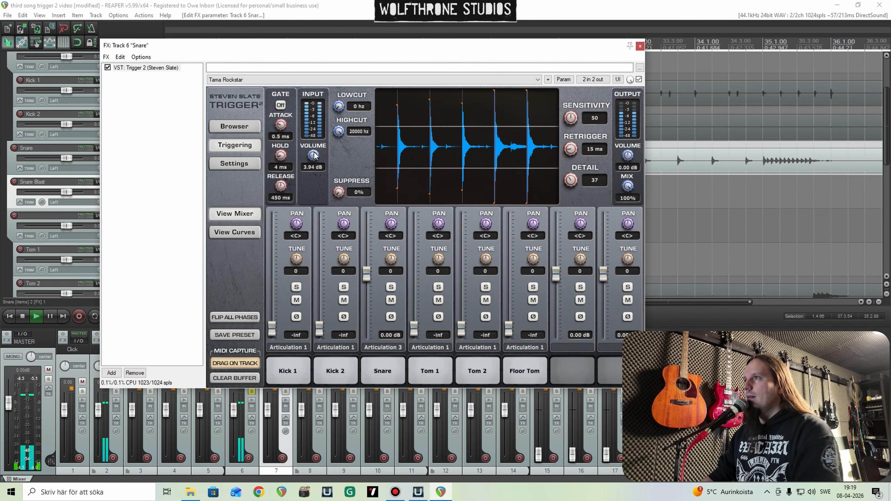
left_click_drag(571, 180, 572, 184)
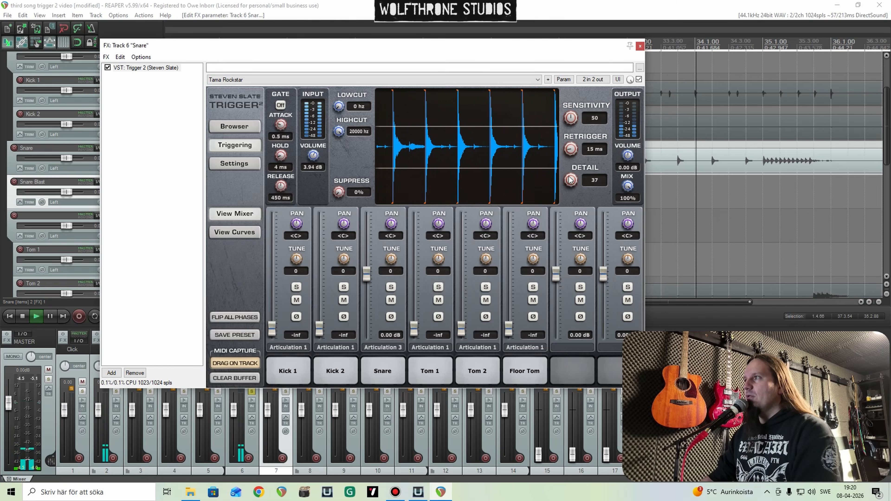
key("space")
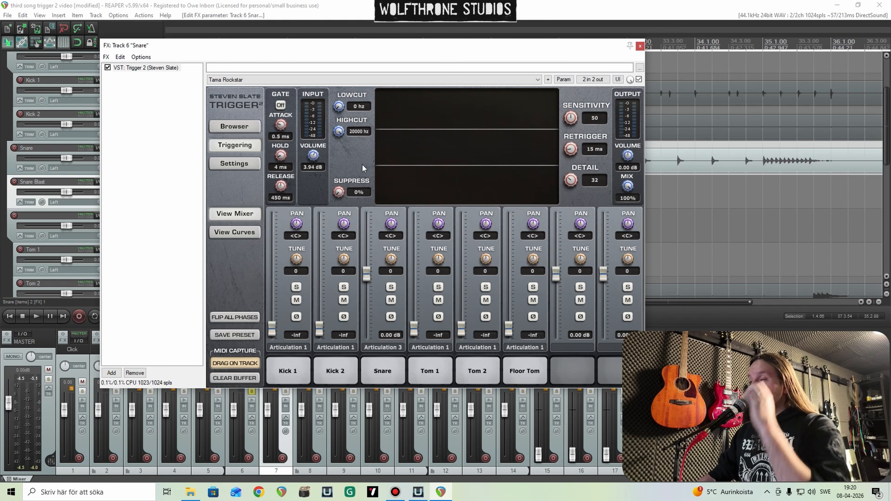
Step: Set the Snare's Trigger 2 Detail to 23 and its input volume to -7.08 dB during playback
key("space")
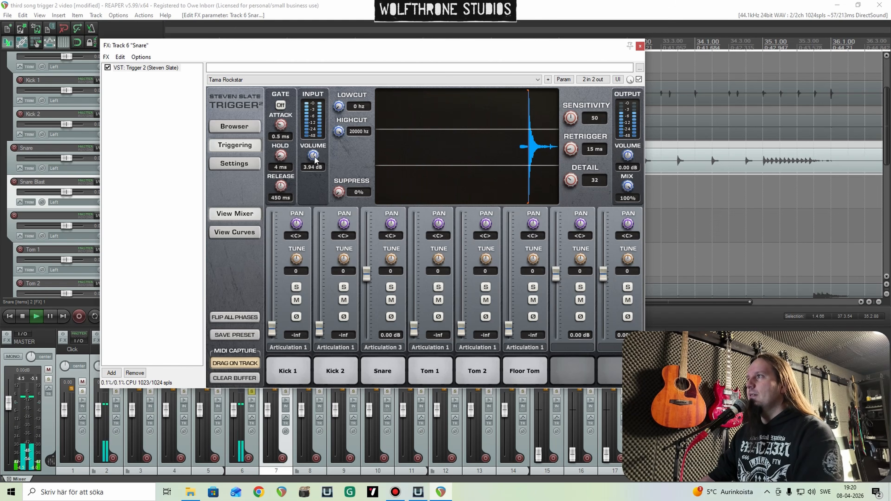
left_click_drag(318, 166, 320, 173)
key("space")
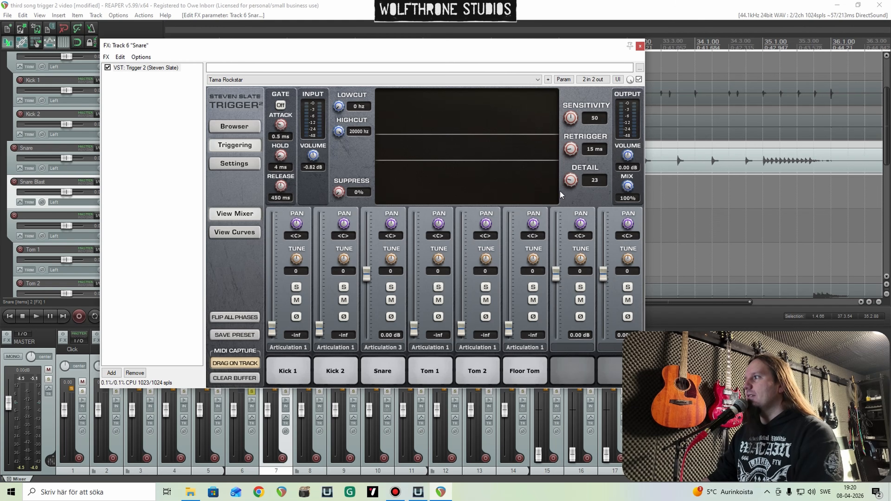
key("space")
left_click_drag(313, 155, 316, 174)
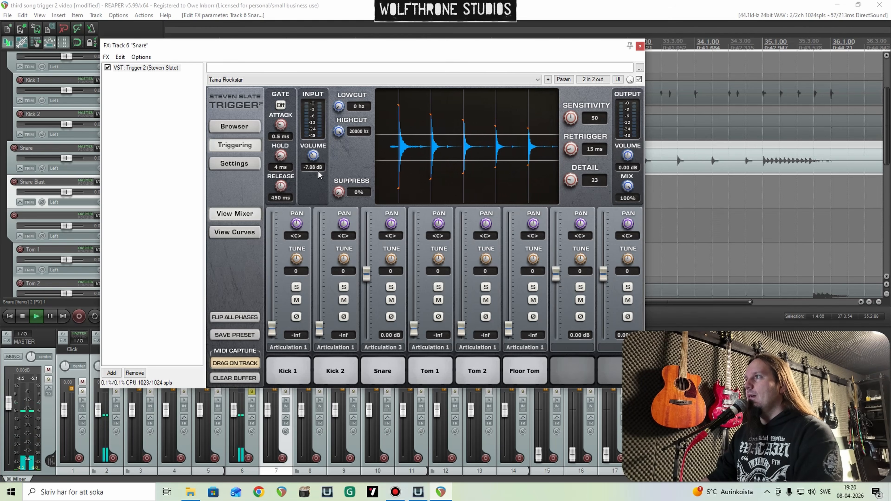
Step: Try the Snare sample at 8.34 dB in Trigger 2, stop playback and reset its level to 0.00 dB
left_click_drag(365, 280, 367, 250)
key("space")
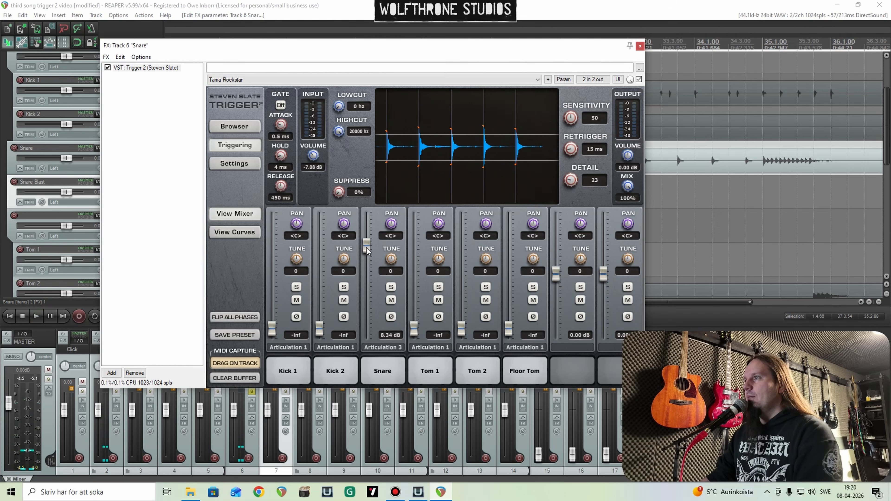
double_click(367, 249)
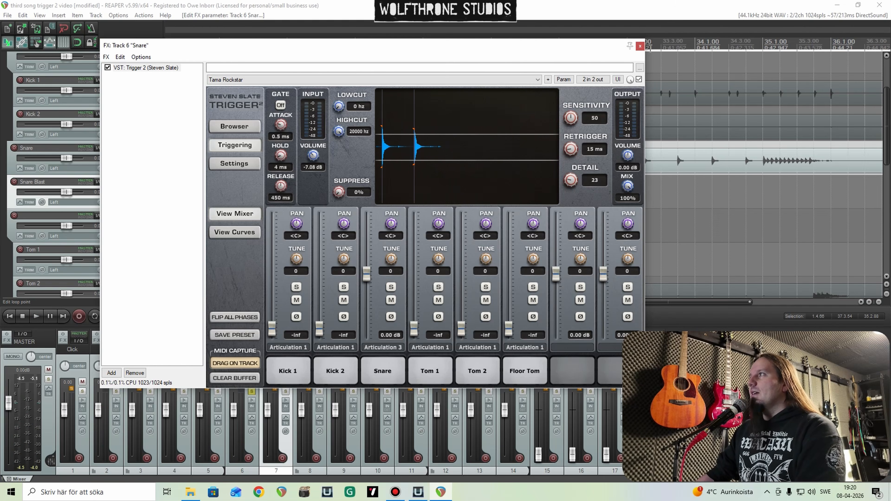
Step: Close the Snare track's effects window
left_click(640, 46)
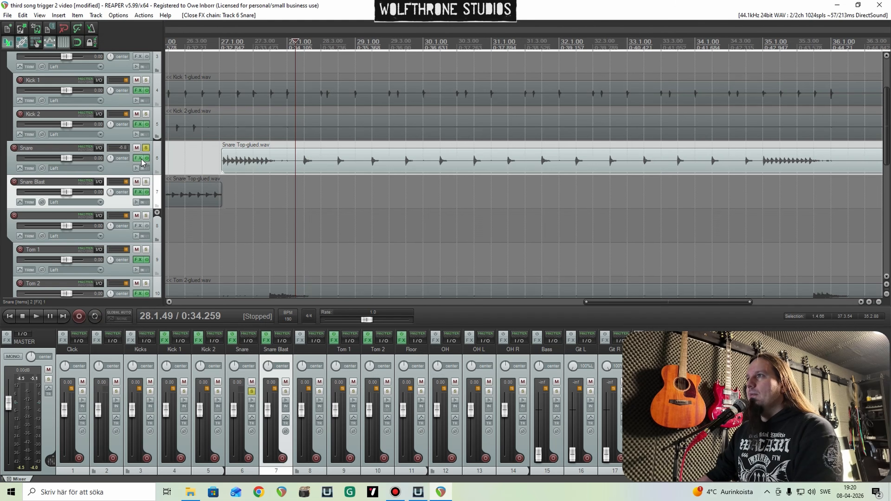
scroll(575, 166, "down", 8)
scroll(556, 171, "up", 4)
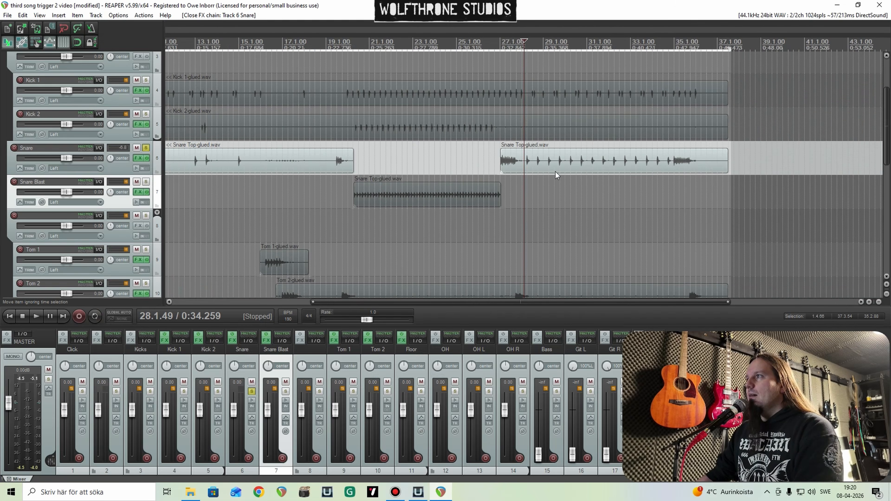
Step: Play the soloed Snare track with its effects bypassed, stop, re-enable the effects and unsolo the track
scroll(556, 171, "up", 5)
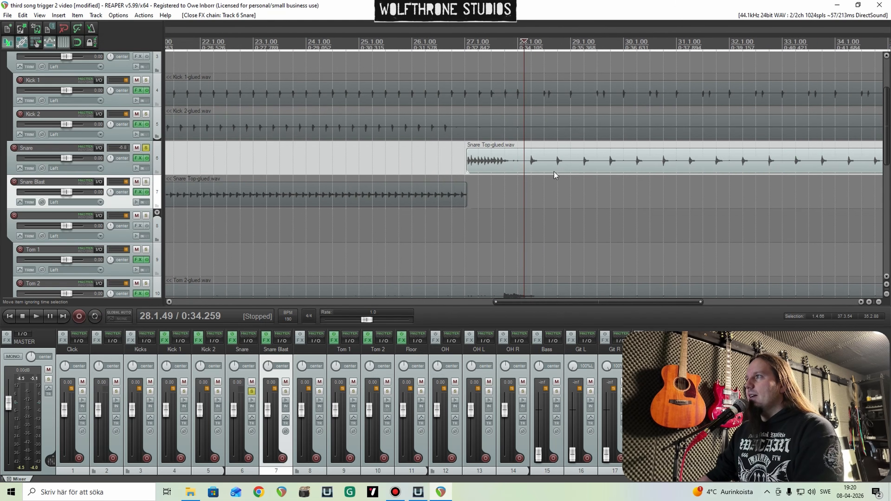
left_click(148, 157)
key("space")
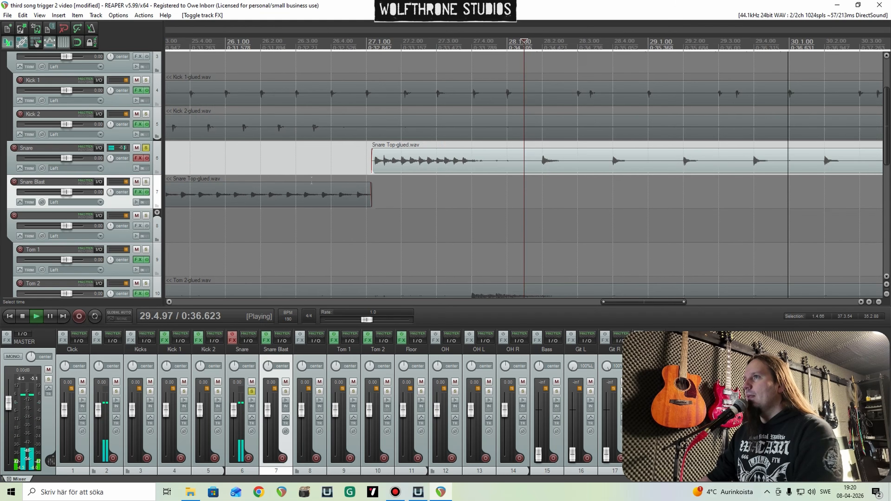
key("space")
left_click(148, 151)
left_click(148, 159)
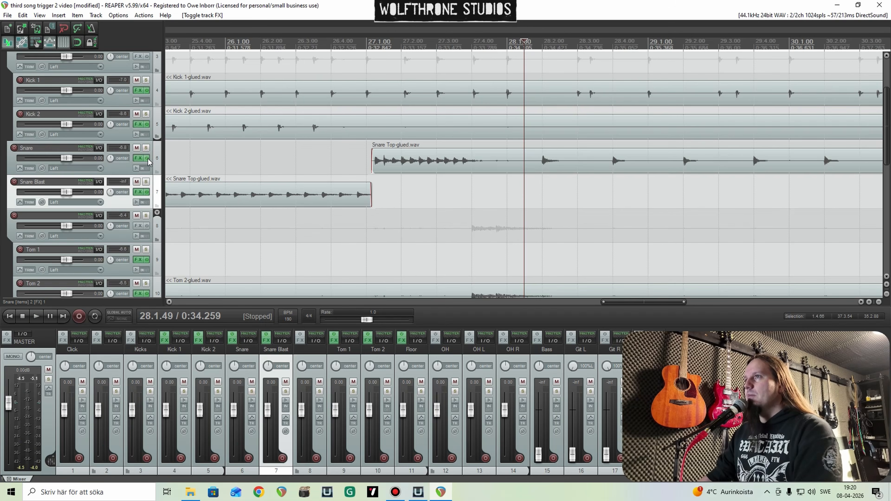
left_click(148, 159)
left_click(147, 159)
Step: Solo the Snare track and set its Trigger 2 input volume to 0.95 dB during playback, closing the effects window when done
left_click(138, 158)
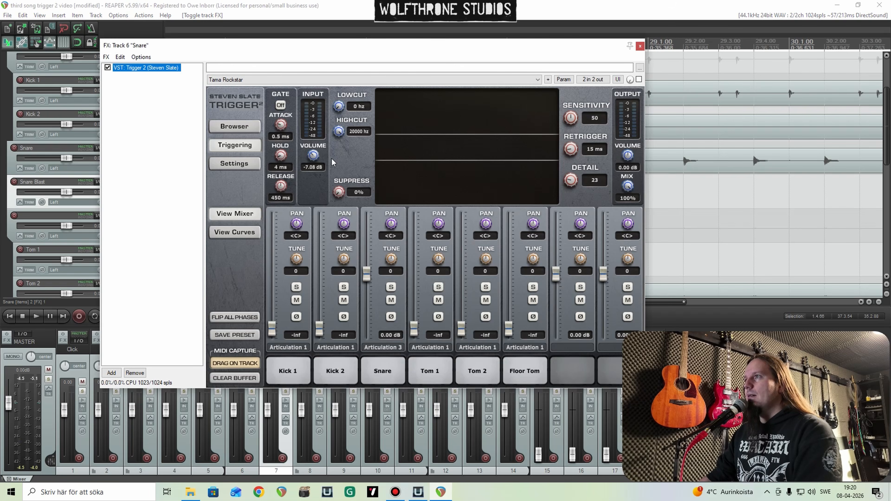
key("space")
double_click(315, 156)
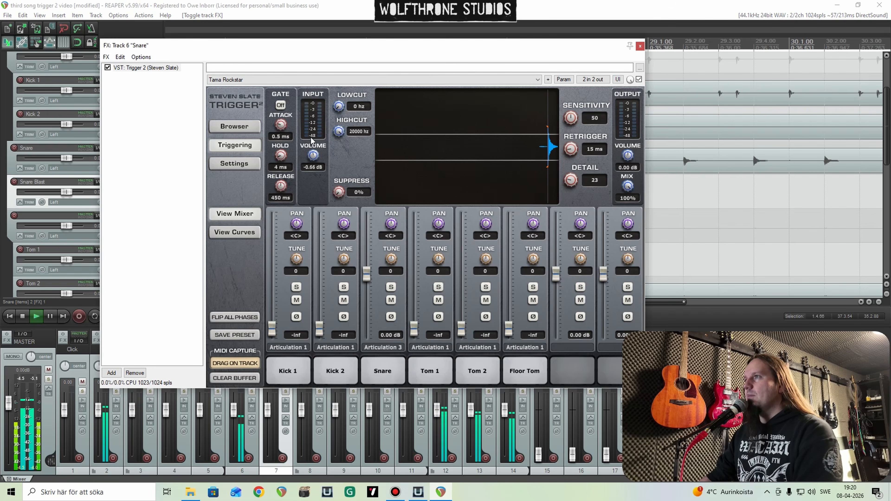
key("space")
left_click_drag(376, 47, 449, 51)
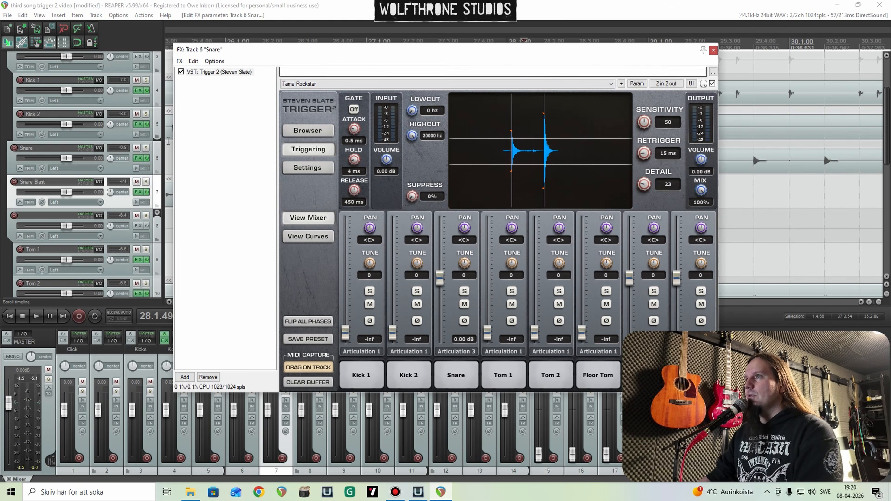
left_click(146, 148)
key("space")
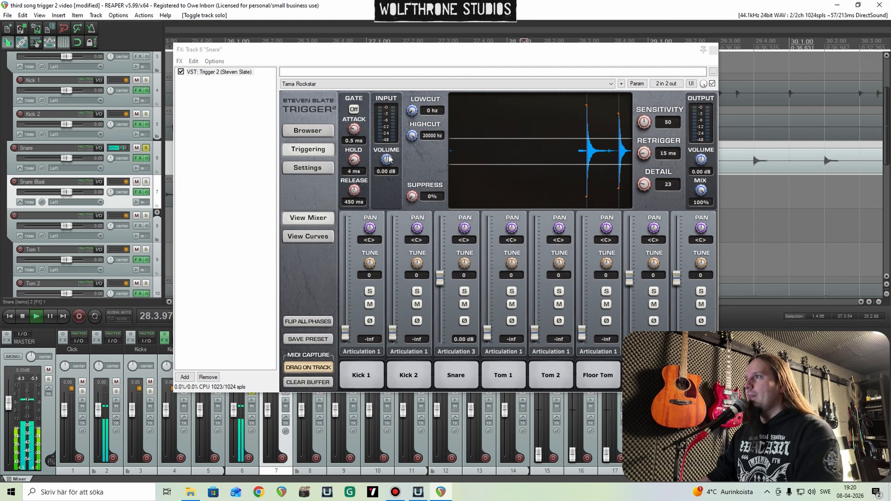
left_click_drag(388, 159, 389, 156)
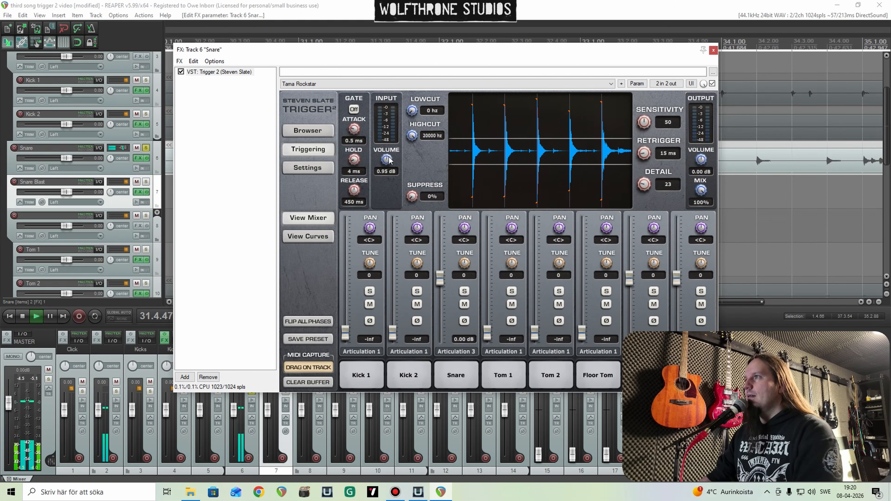
key("space")
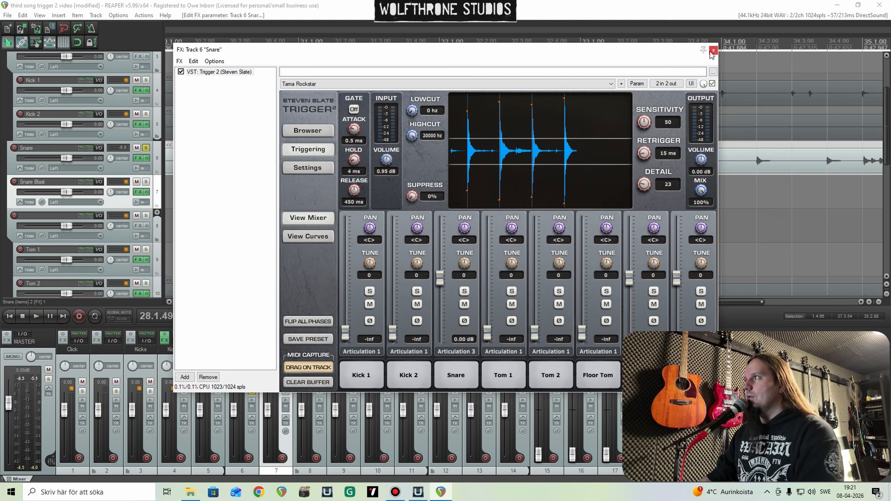
left_click(714, 50)
Step: Solo Snare Blast along with Snare, play from the early part of the blast section and open Snare Blast's Trigger 2
scroll(827, 155, "down", 6)
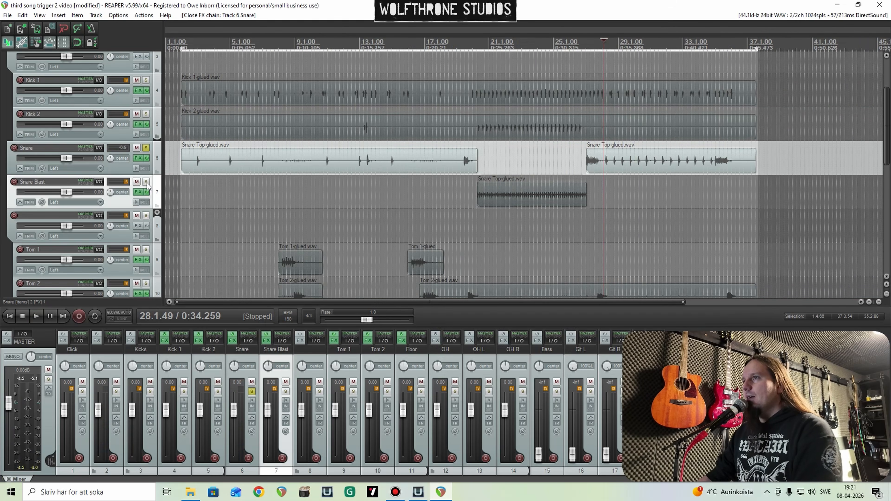
left_click(146, 182)
left_click(492, 166)
key("space")
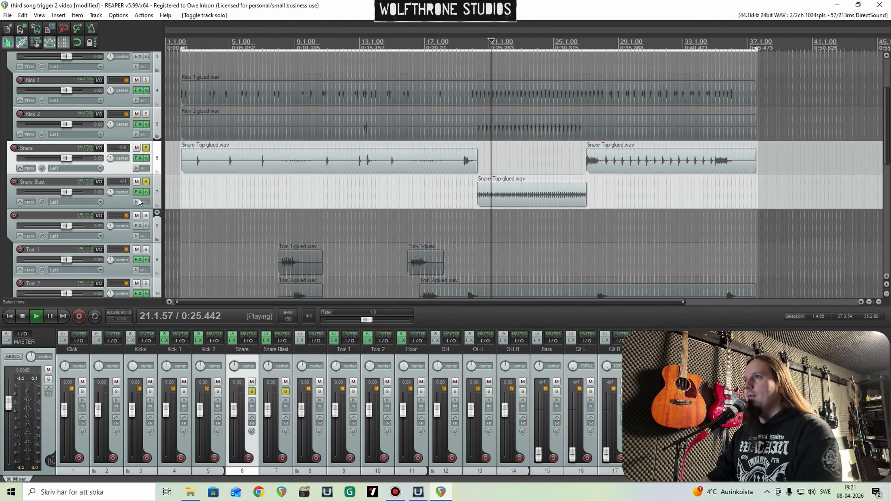
left_click(139, 192)
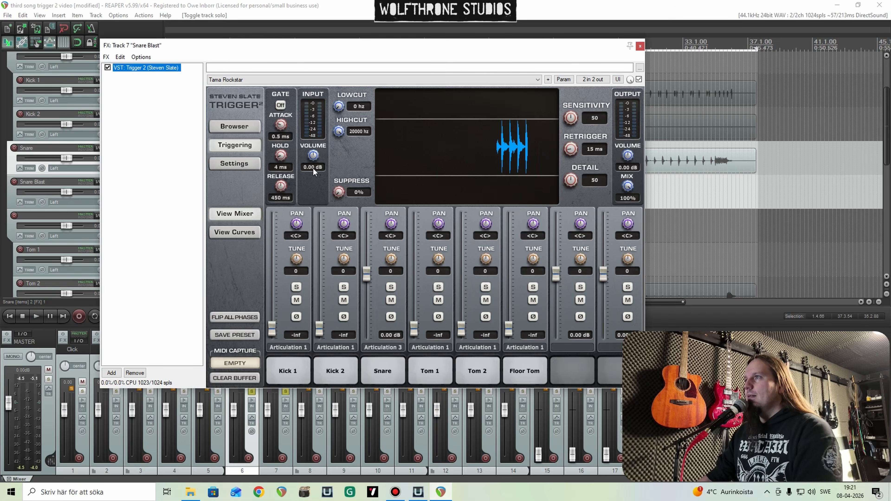
Step: Set Snare Blast's Trigger 2 input volume to -5.11 dB and Detail to 10 during playback, and close its effects window
left_click_drag(315, 157, 315, 158)
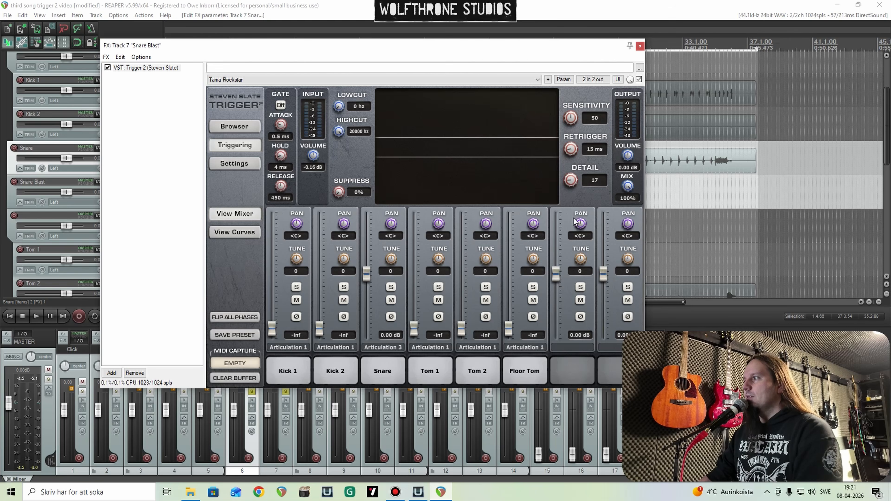
key("space")
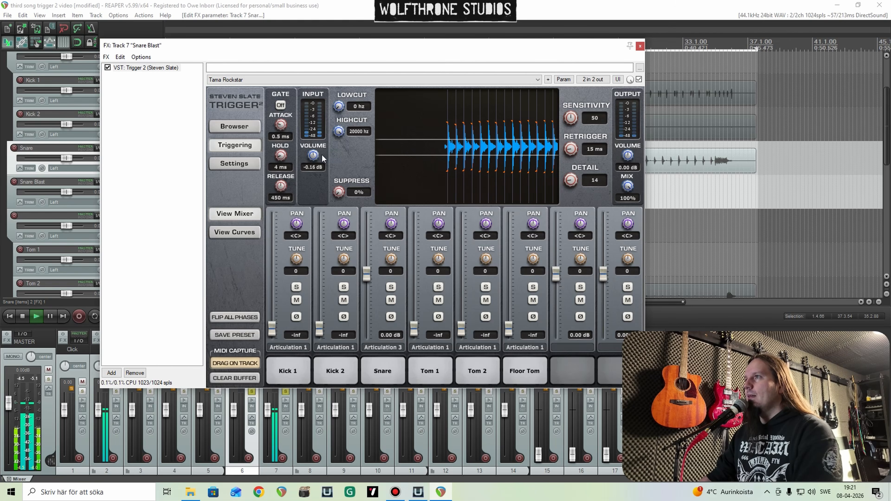
left_click_drag(315, 157, 315, 162)
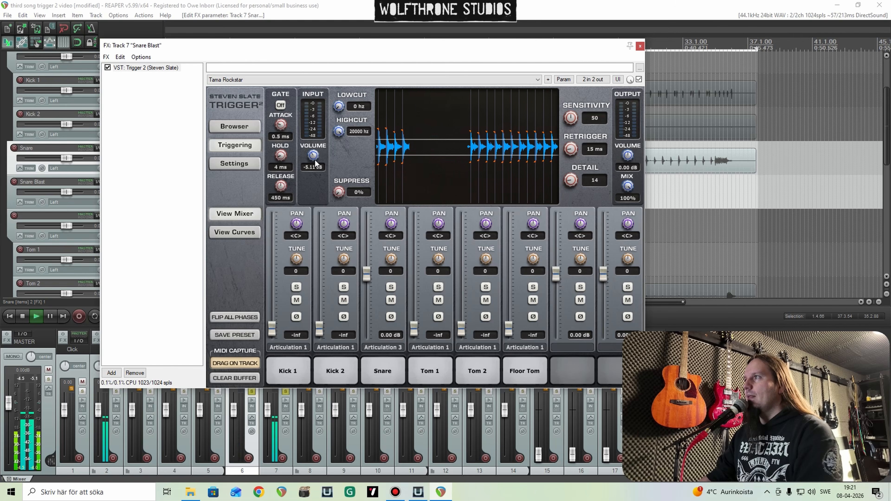
left_click_drag(571, 180, 571, 189)
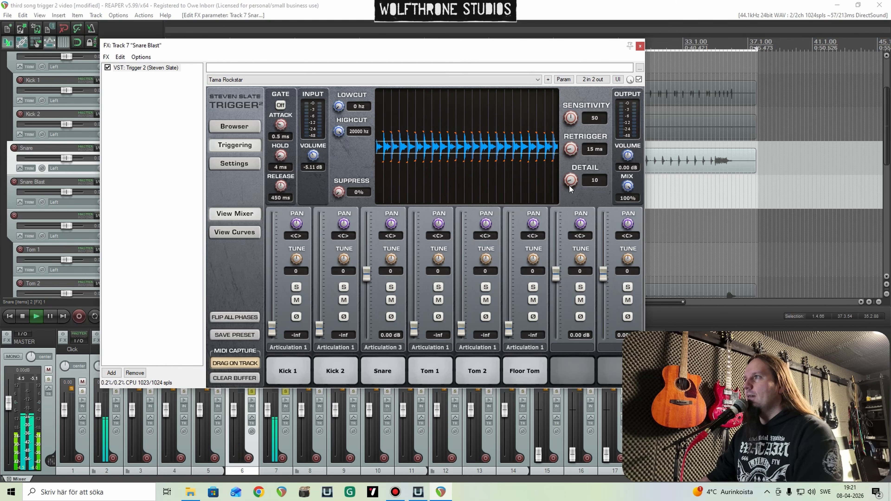
key("space")
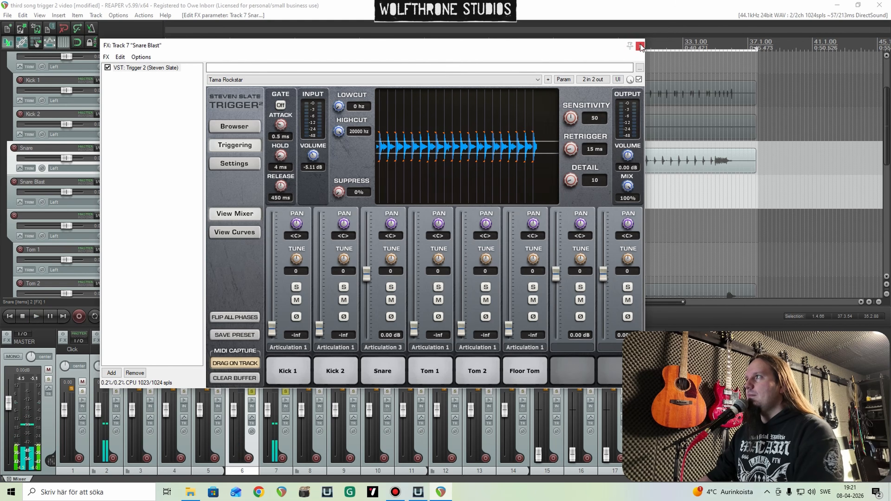
left_click(641, 46)
Step: Group the Snare and Snare Blast tracks under a new folder track named Snare, placed below Kick 2
left_click(117, 137)
key("ctrl+t")
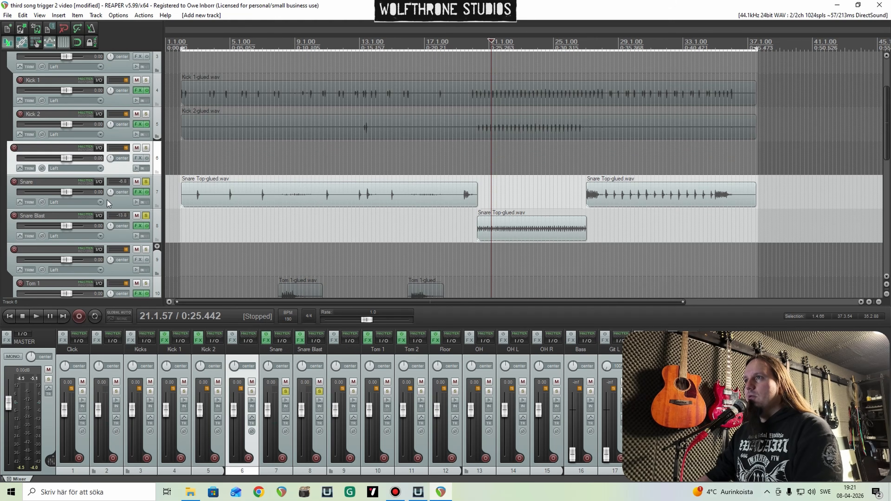
left_click(118, 233)
left_click(120, 199, "shift")
left_click_drag(120, 199, 107, 159)
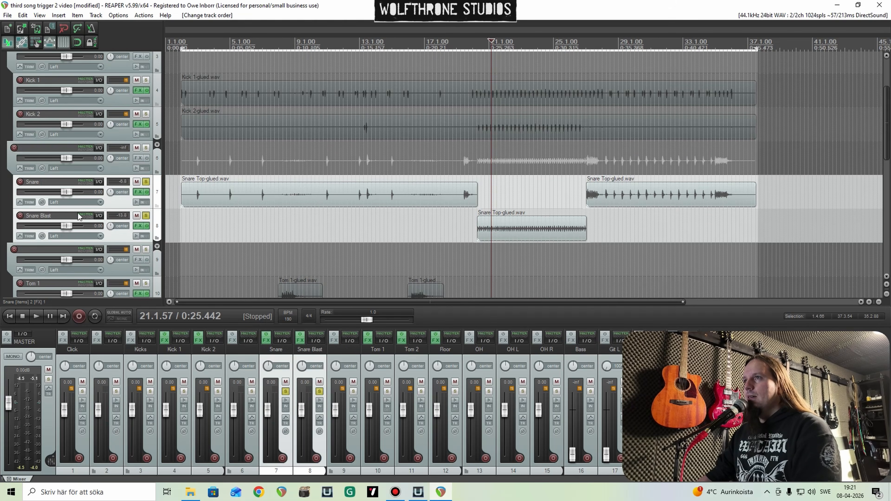
double_click(38, 148)
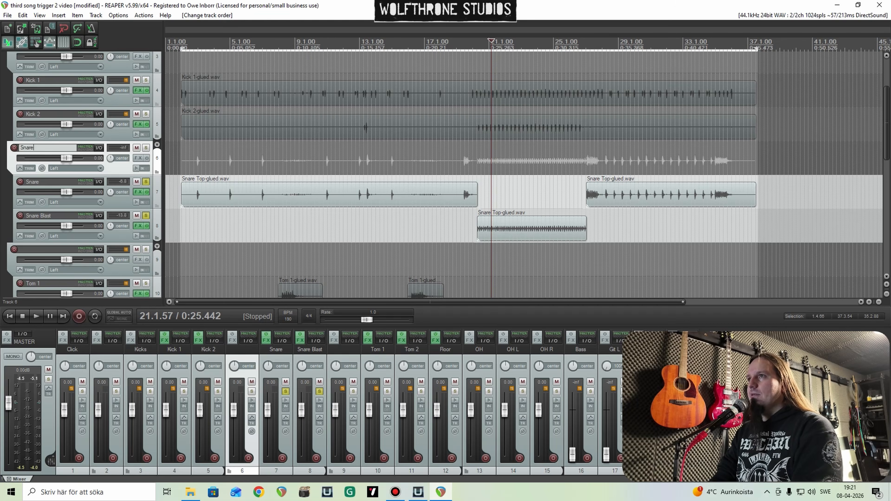
key("Return")
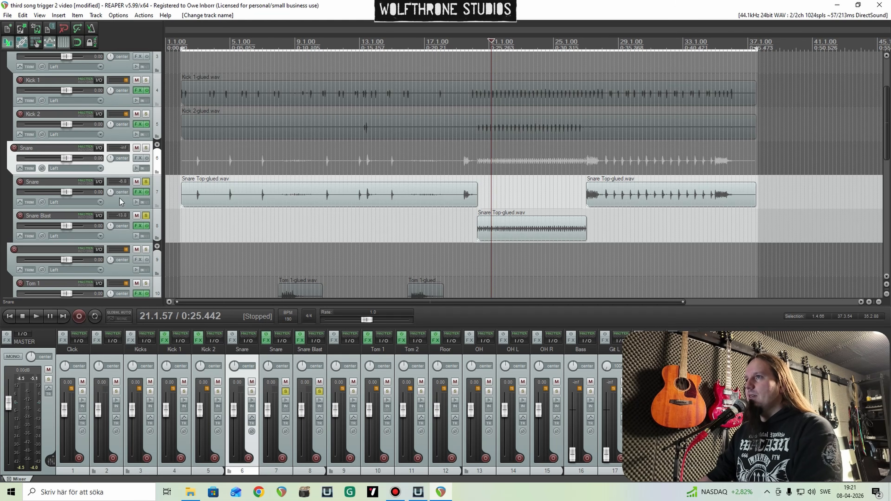
Step: Play the two soloed snare tracks across the transition into the blast section, starting around bar 19, and stop playback
left_click(467, 227)
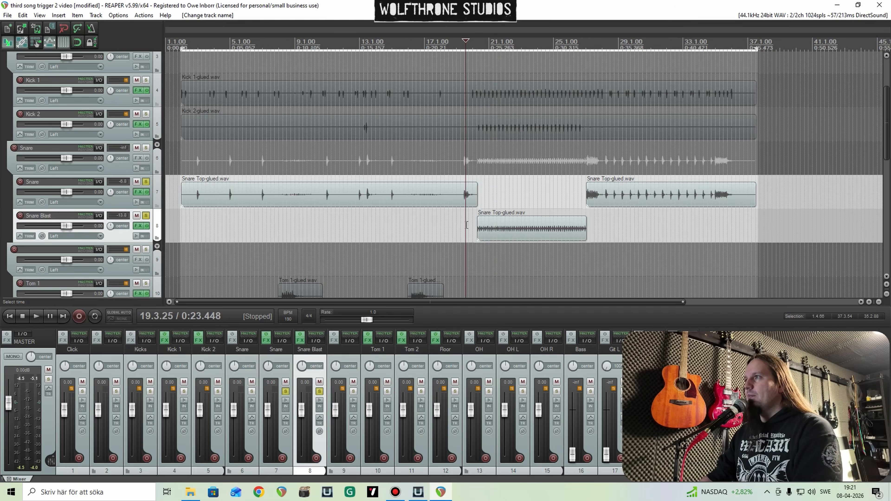
key("space")
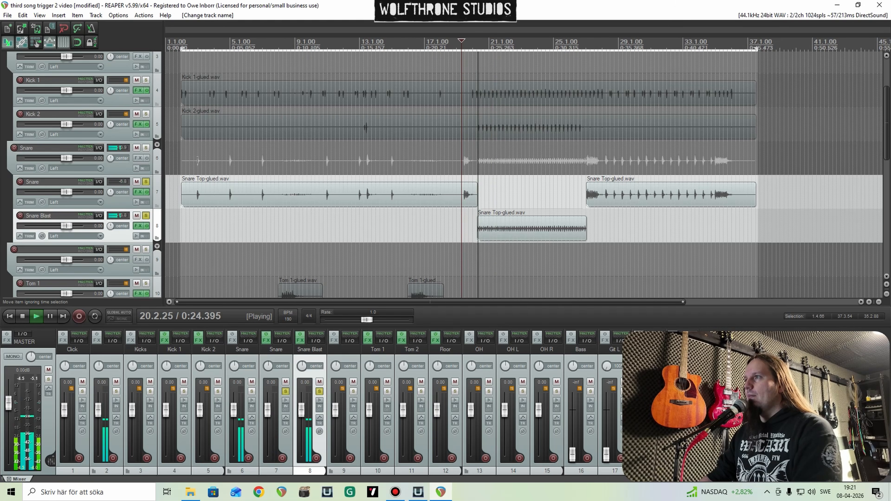
key("space")
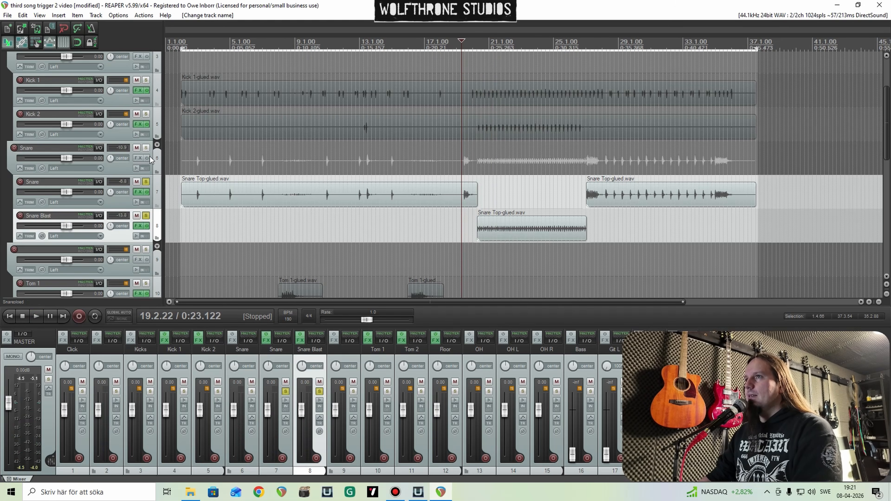
Step: Replace the individual snare solos with solos on the Snare and Kicks folders, play them through the blast section and unsolo all tracks
left_click(147, 183, "ctrl")
left_click(147, 149)
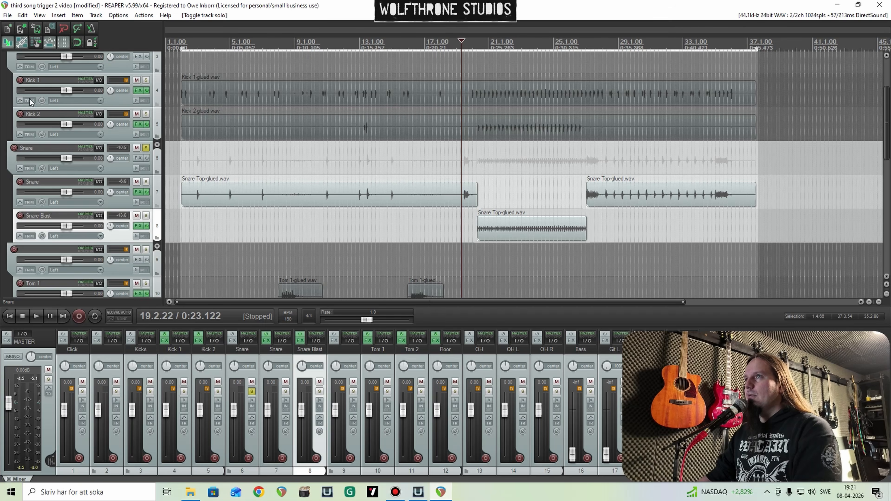
scroll(10, 111, "up", 1)
left_click(146, 72)
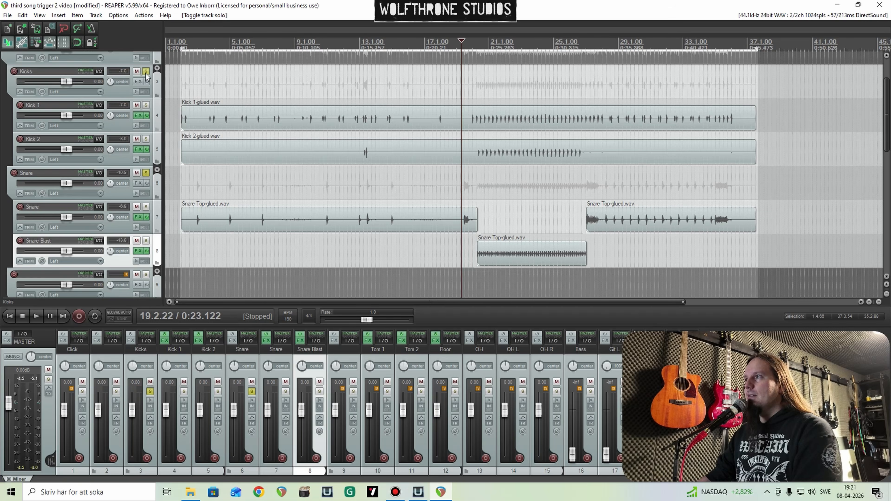
key("space")
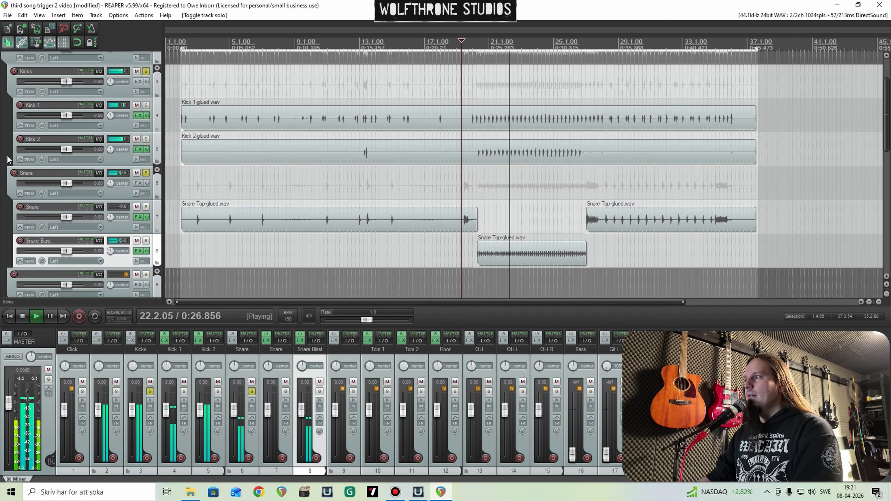
key("space")
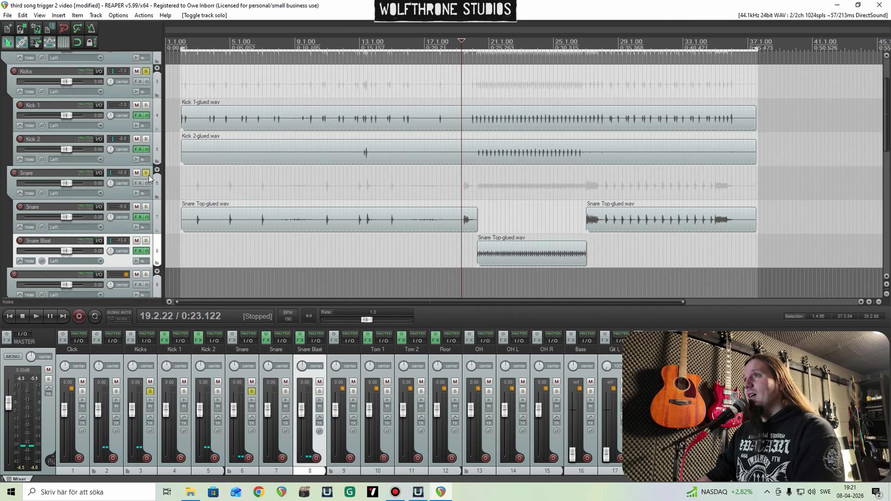
left_click(147, 173, "ctrl")
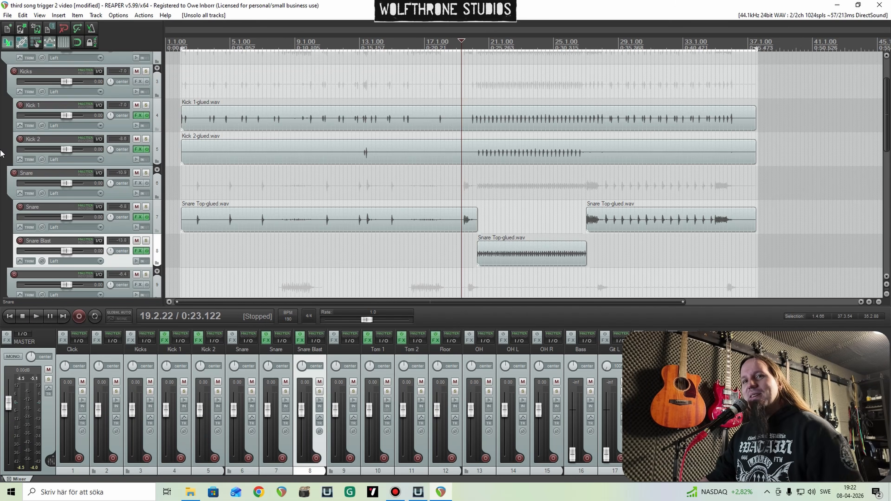
Step: Place the edit cursor at the first tom fill, solo the toms' folder track and bypass the effects on Tom 1, Tom 2 and Floor
scroll(8, 150, "down", 4)
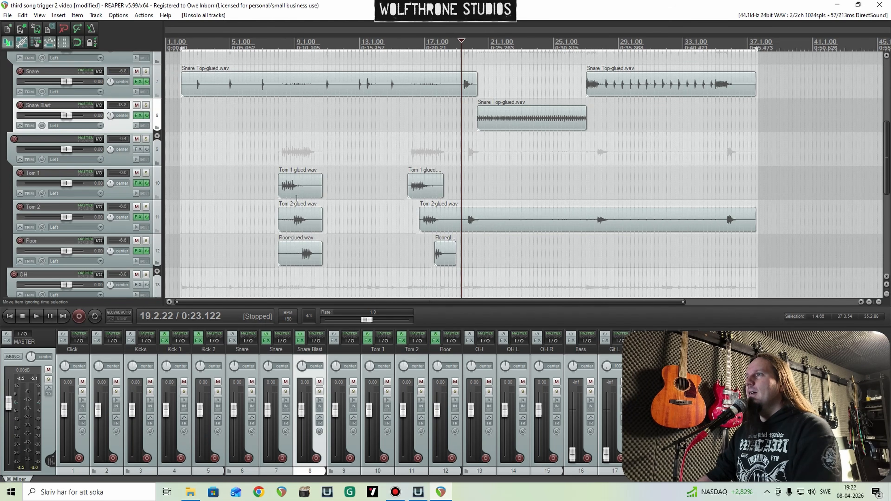
left_click(280, 162)
scroll(442, 179, "up", 8)
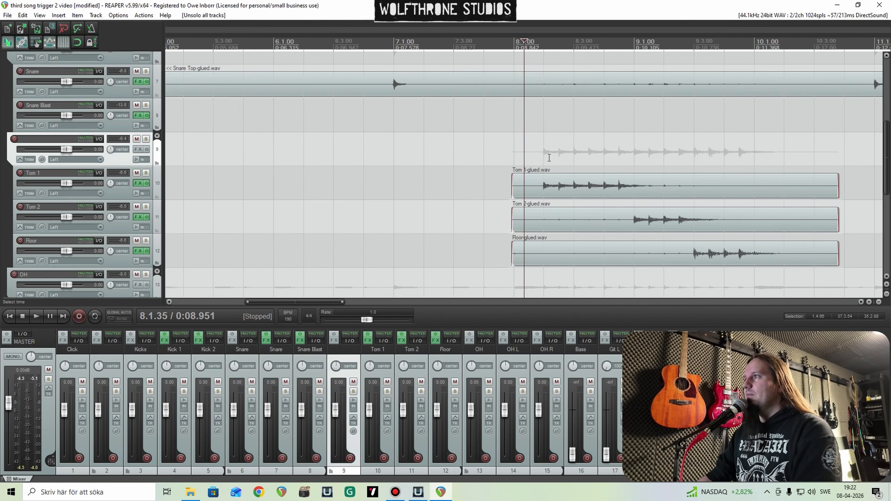
left_click(145, 139)
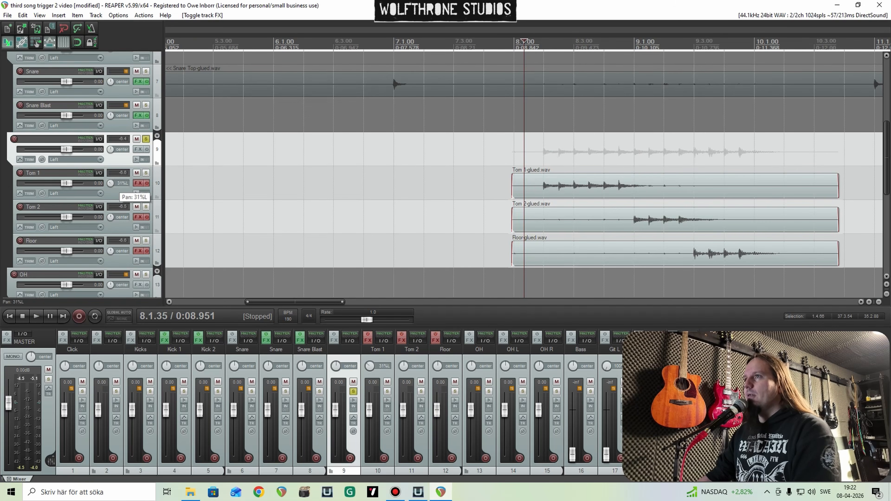
Step: Pan the Tom 1 track 40% left and the Tom 2 track 40% right
left_click_drag(110, 183, 110, 184)
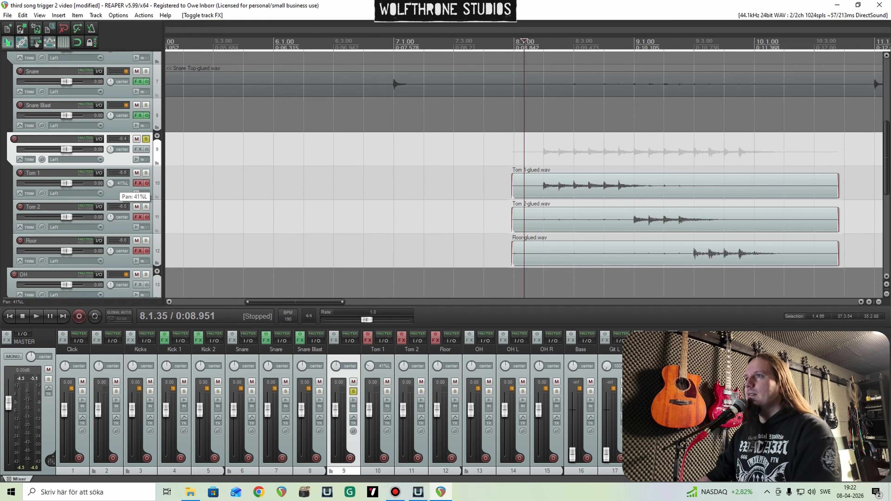
left_click_drag(112, 186, 112, 187)
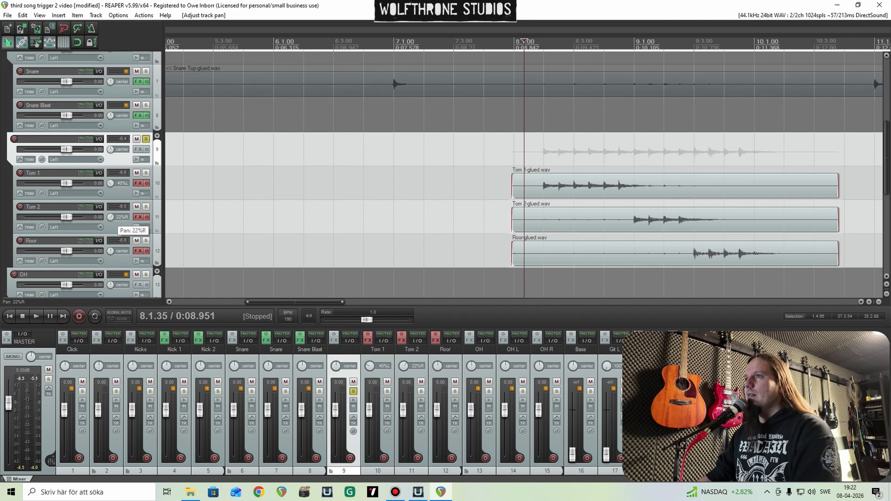
left_click_drag(111, 217, 110, 210)
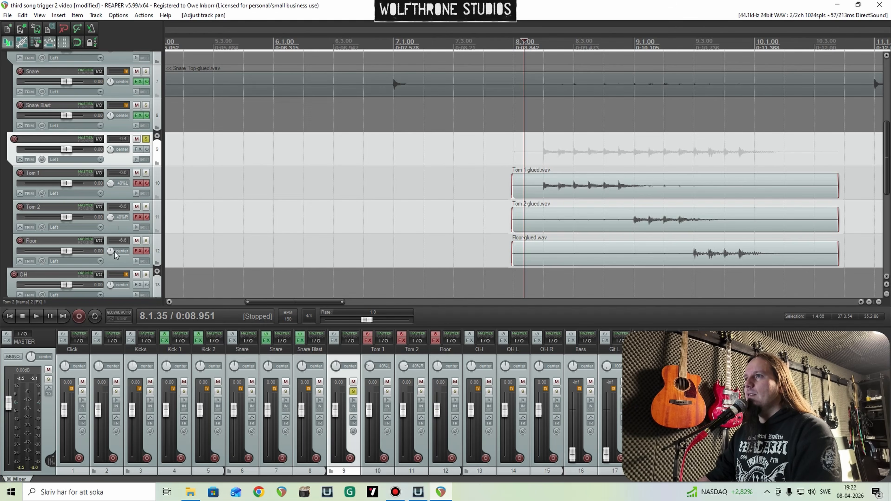
Step: Pan the Floor track 80% right and play through the soloed tom fill
left_click_drag(110, 251, 111, 249)
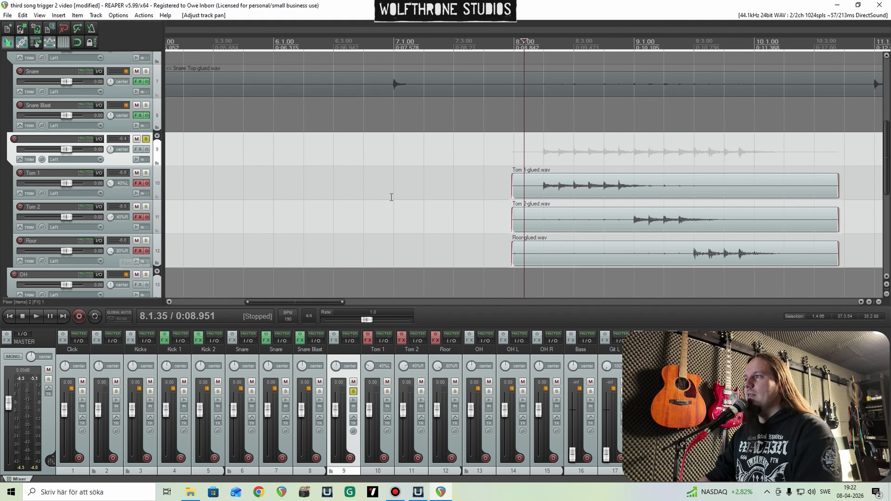
key("space")
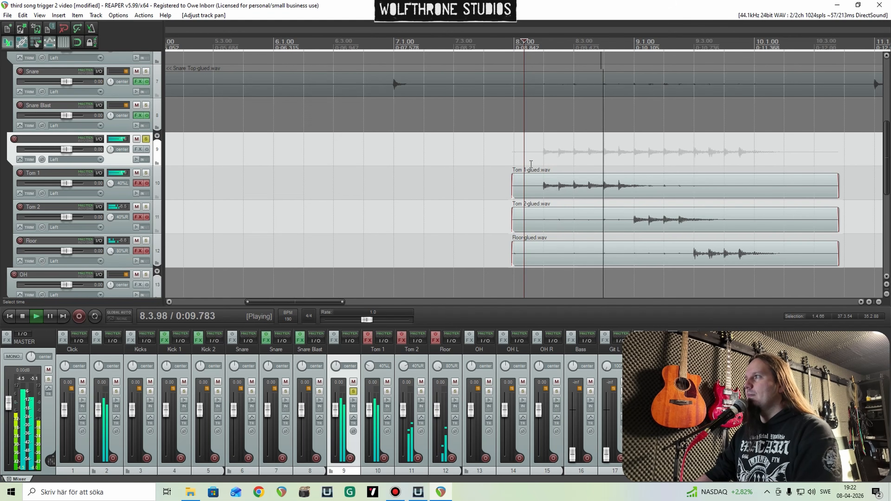
scroll(484, 171, "down", 3)
scroll(459, 170, "up", 3)
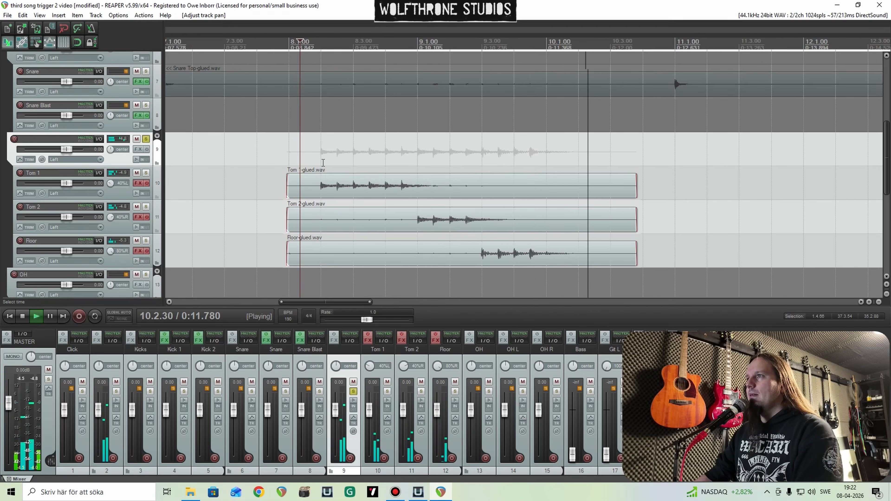
key("space")
Step: Re-enable Trigger 2 on Tom 1, set its Tom 1 sample level to 0.00 dB and lower Detail to 34 during playback
left_click(147, 185)
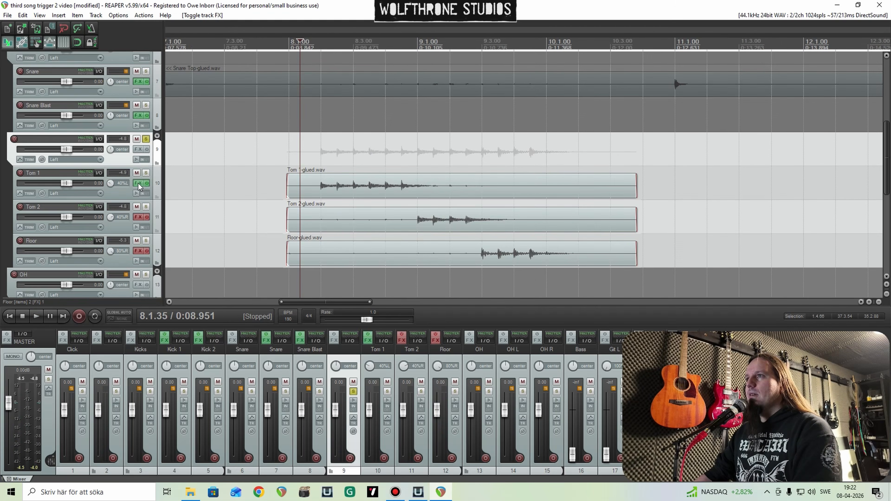
left_click(139, 183)
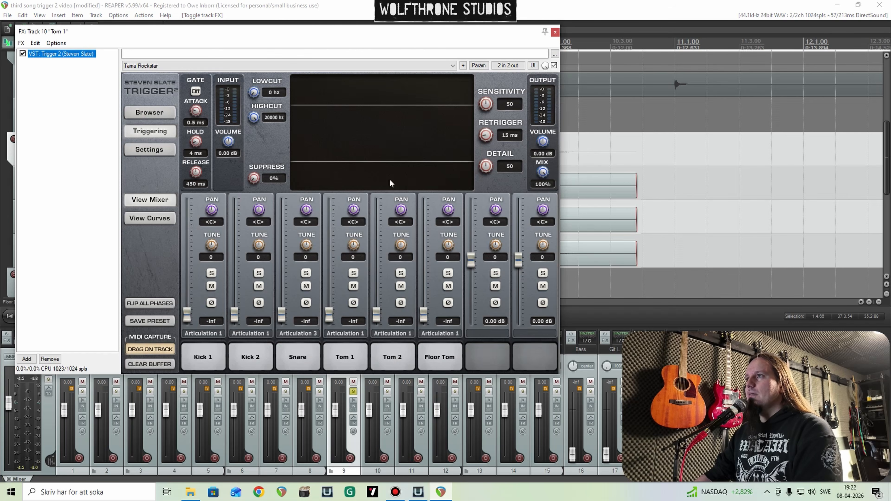
double_click(330, 318)
key("space")
left_click_drag(489, 166, 491, 187)
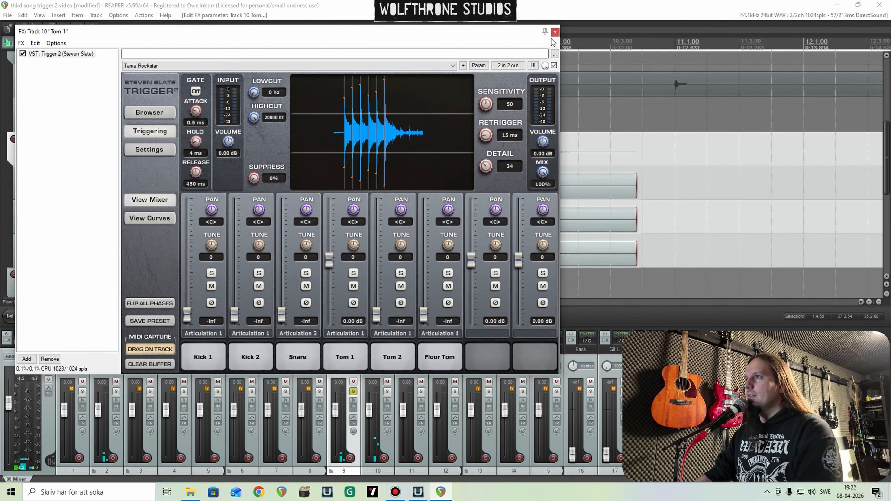
left_click(555, 32)
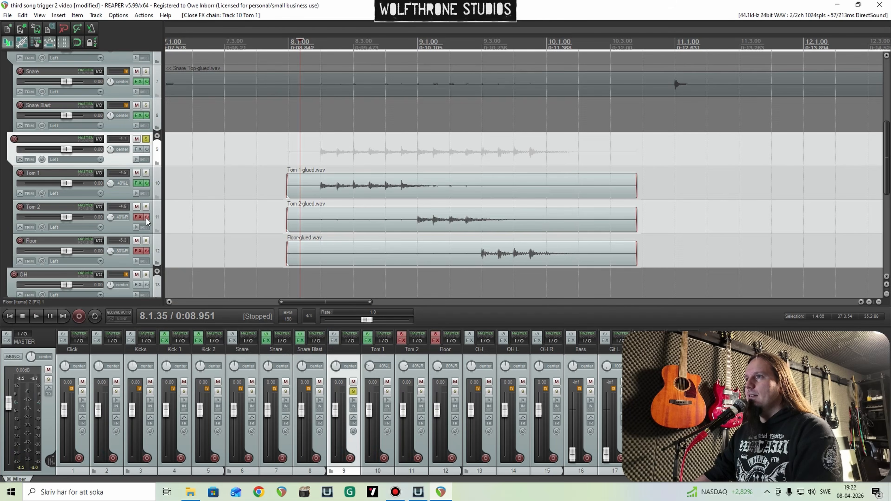
Step: Re-enable Trigger 2 on Tom 2, set its Tom 2 sample level to 0.00 dB and lower Detail to 37 during playback
left_click(138, 217)
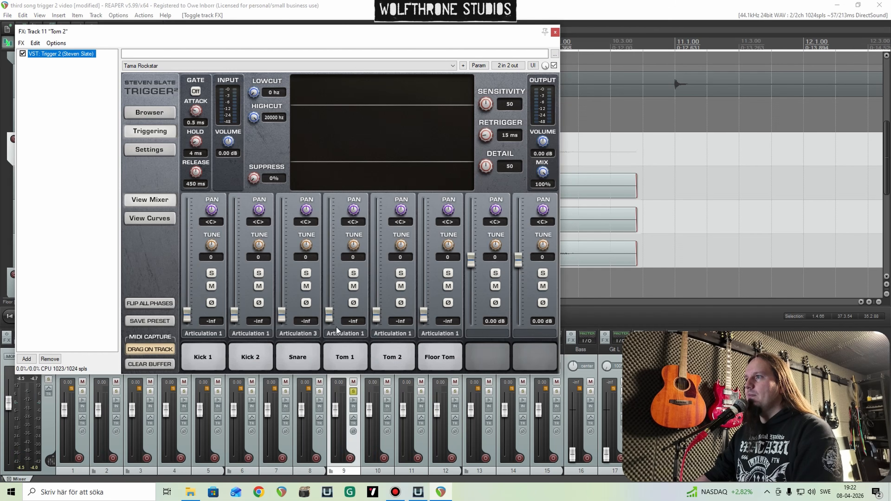
double_click(378, 316)
key("space")
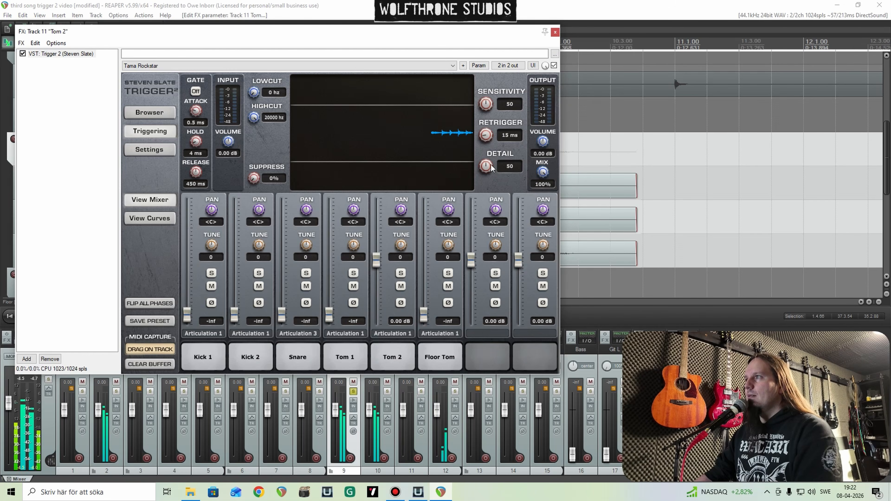
left_click_drag(489, 168, 495, 183)
key("space")
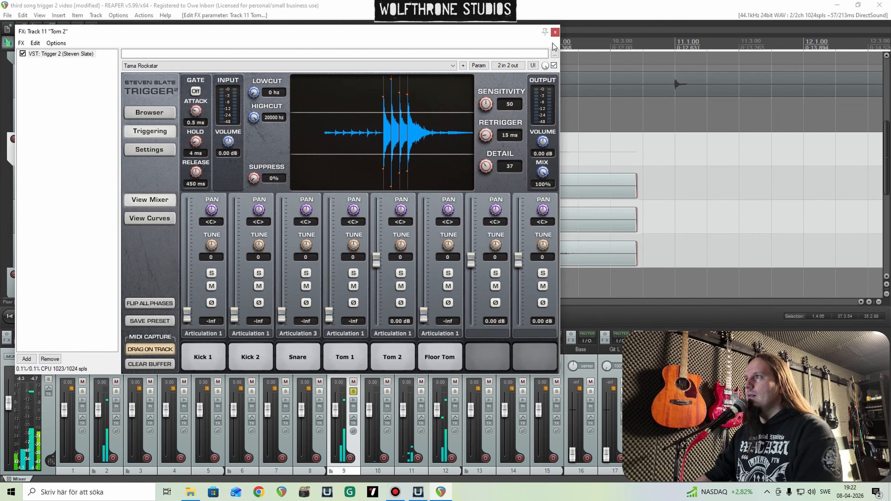
left_click(555, 32)
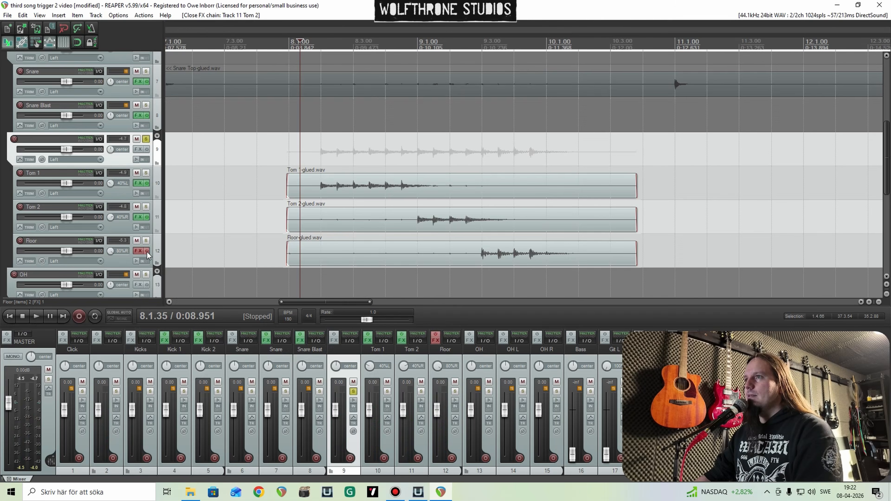
Step: Re-enable Trigger 2 on Floor, raise its Floor Tom sample level and lower Detail while the fill plays
left_click(139, 251)
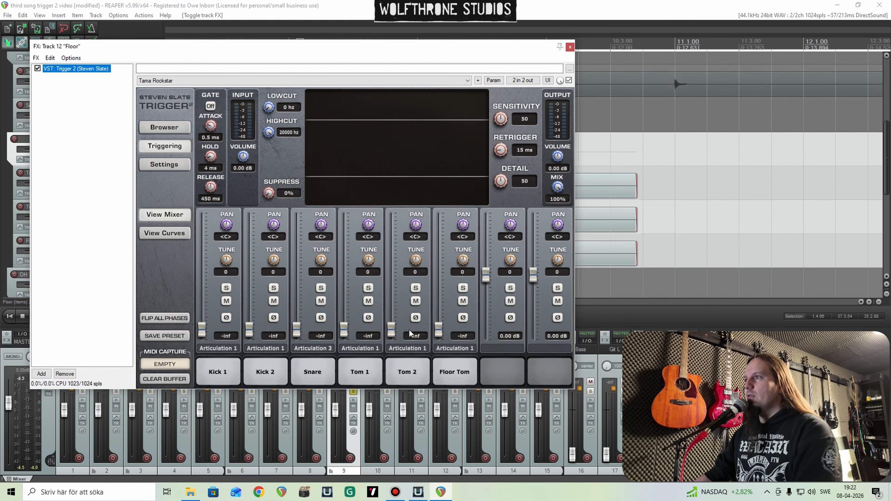
left_click_drag(439, 332, 439, 275)
key("space")
left_click_drag(502, 181, 507, 190)
key("space")
left_click(570, 47)
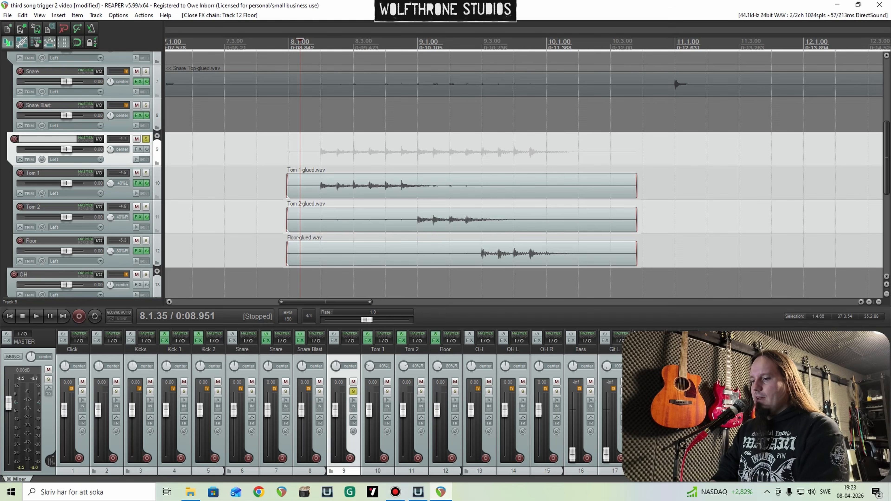
Step: Name the toms' folder track Toms and unsolo it
type("s")
key("Return")
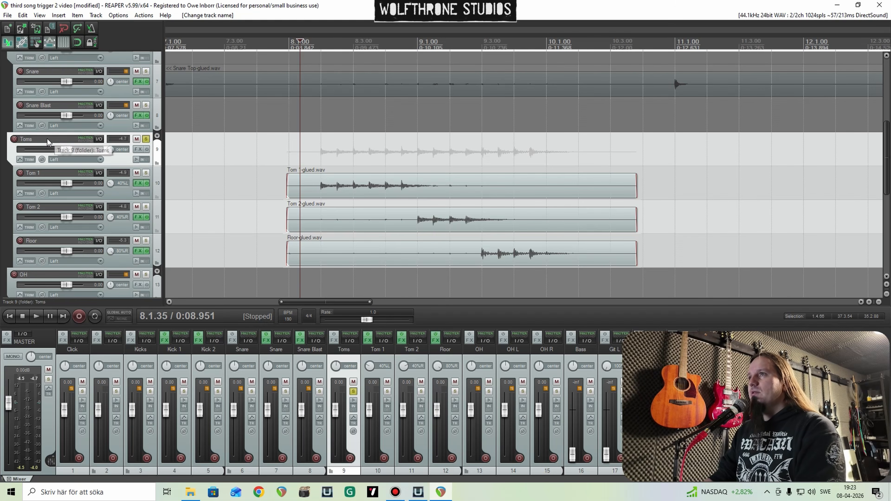
left_click(146, 139)
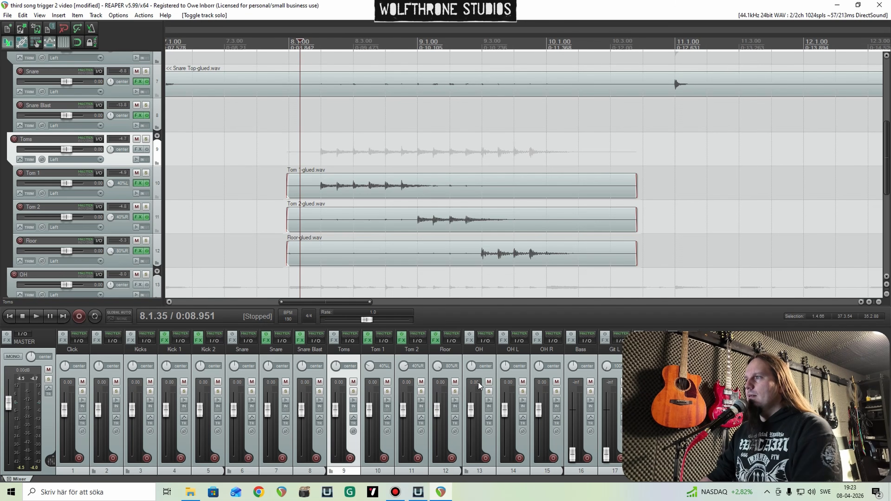
Step: Mute the OH folder, play the tom fill without the overheads and unmute the folder
left_click(489, 382)
key("space")
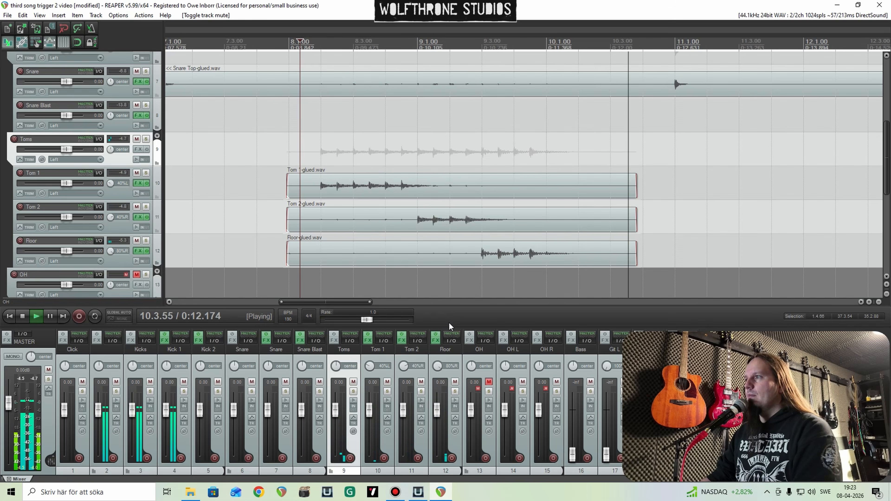
key("space")
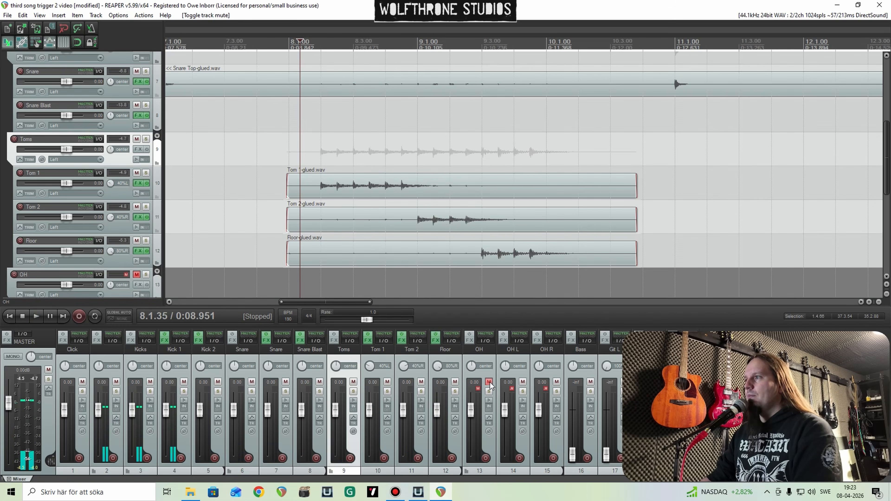
left_click(489, 382)
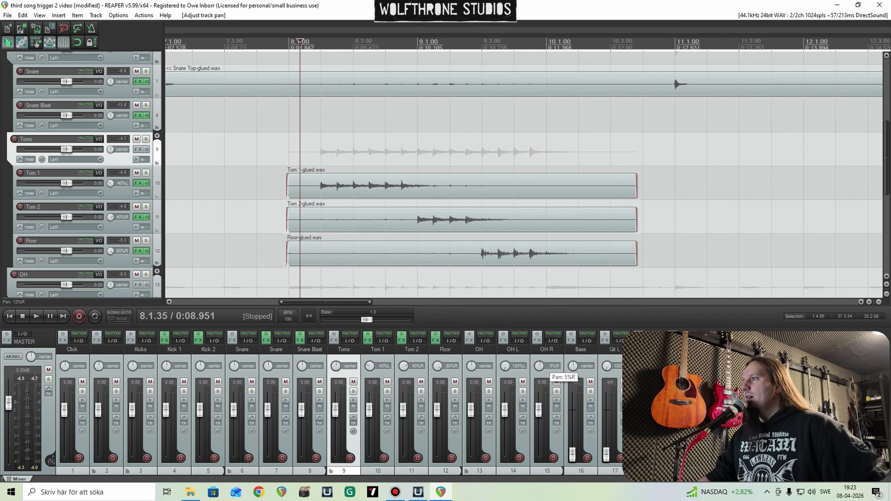
left_click(193, 493)
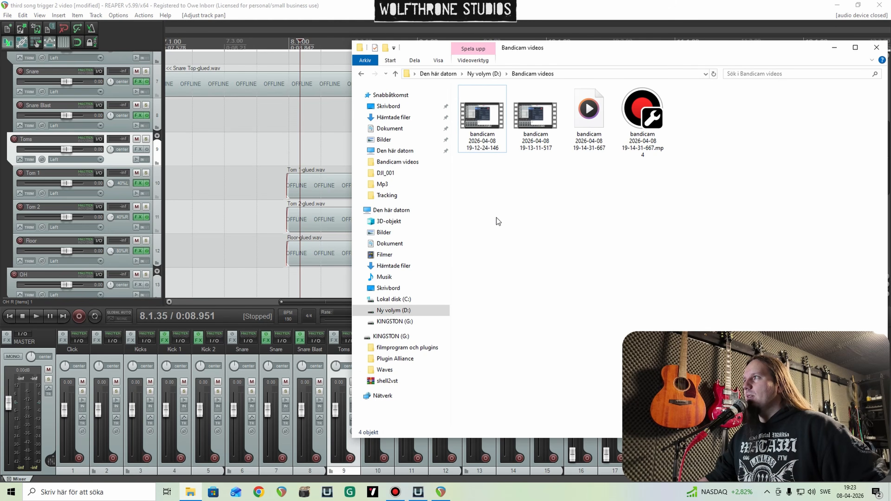
left_click(190, 493)
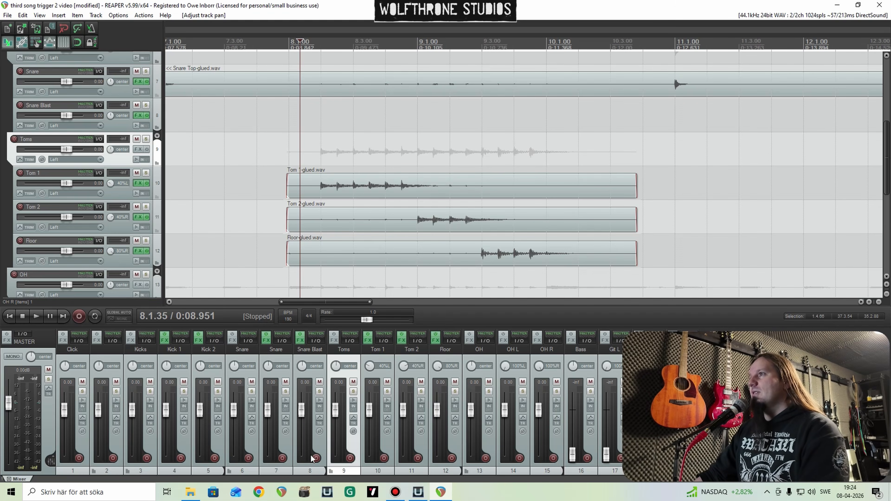
Step: Solo the OH folder, play the tom fill through the overheads only and unsolo the folder
left_click(488, 392)
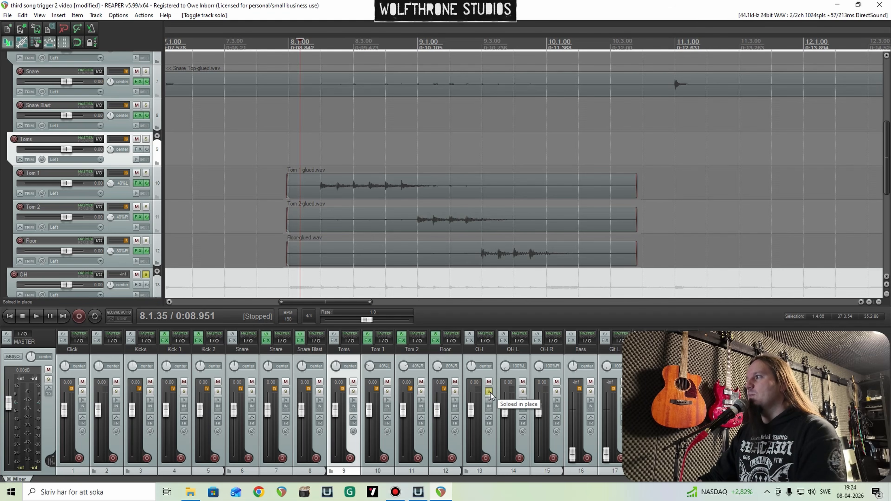
key("space")
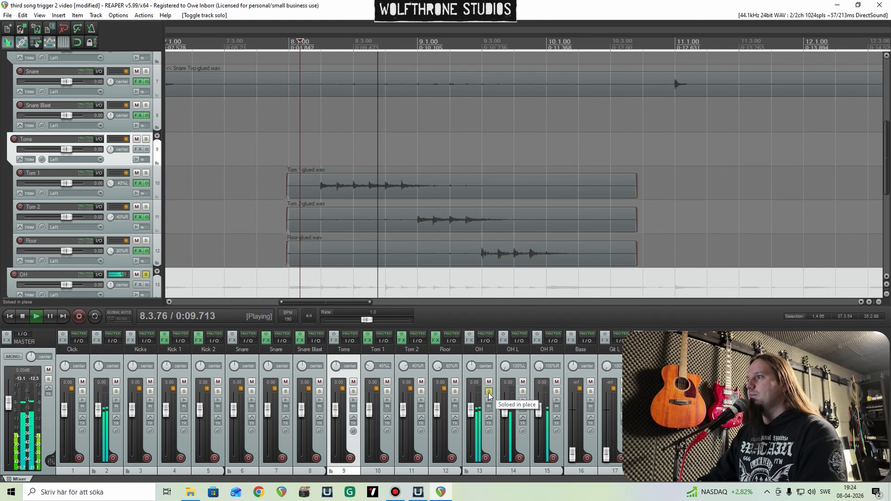
key("space")
left_click(489, 392)
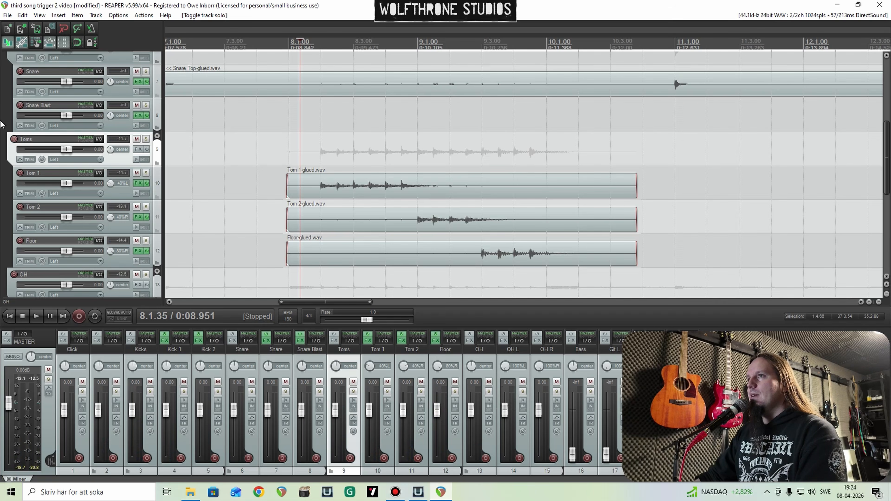
Step: Solo the unnamed main drum folder track and play the full kit from the first tom fill
scroll(10, 130, "up", 5)
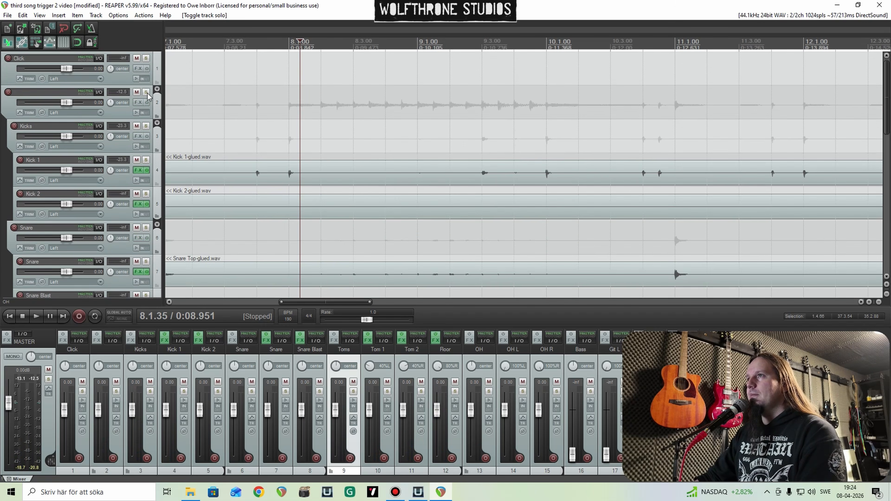
left_click(146, 92)
key("space")
scroll(473, 152, "down", 3)
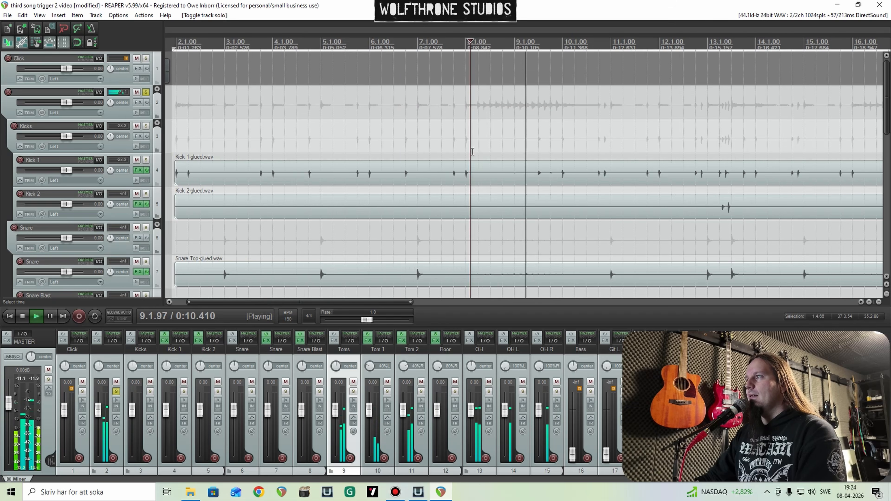
scroll(472, 152, "down", 3)
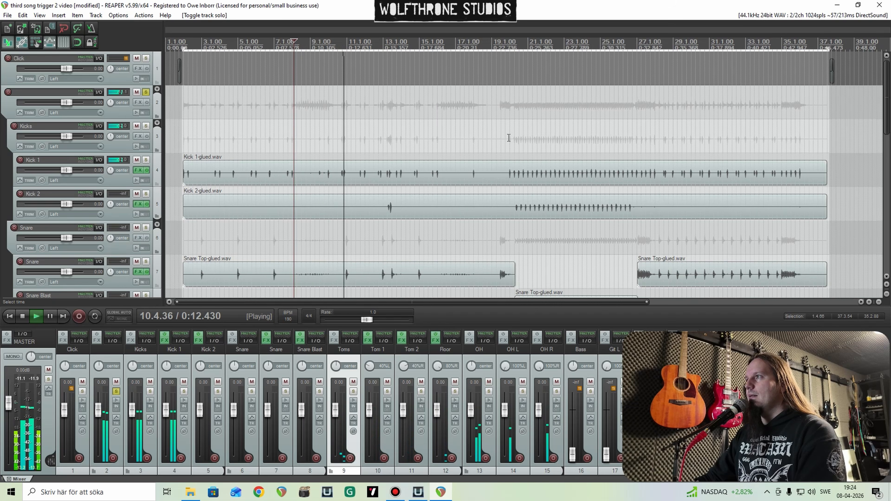
Step: Continue playback of the soloed drums from the start of the blast section, just before bar 20, and stop it
left_click(509, 138)
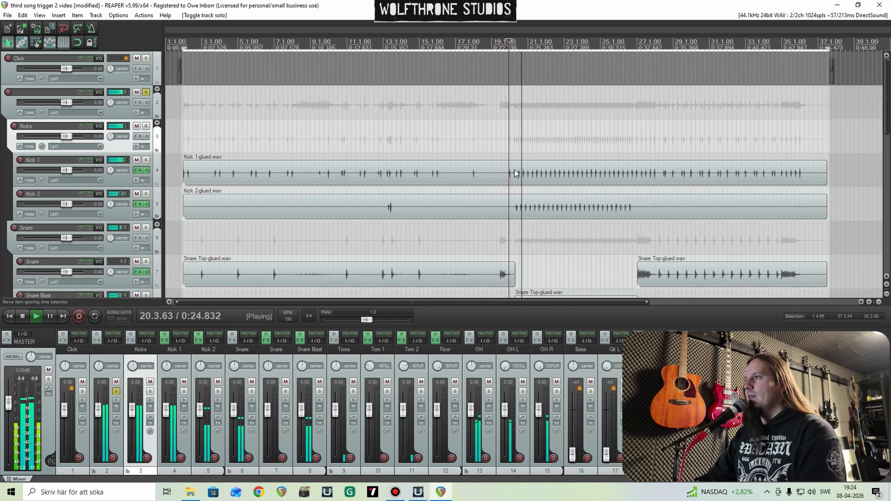
scroll(576, 235, "up", 2)
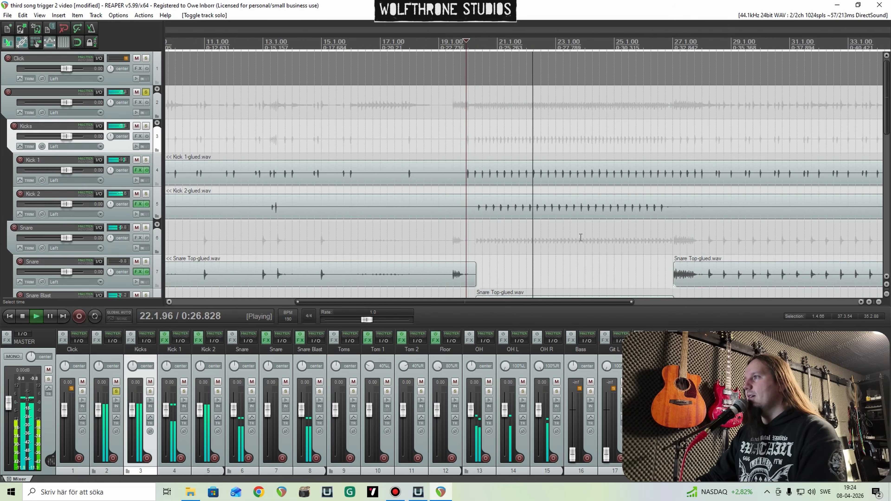
scroll(581, 238, "up", 2)
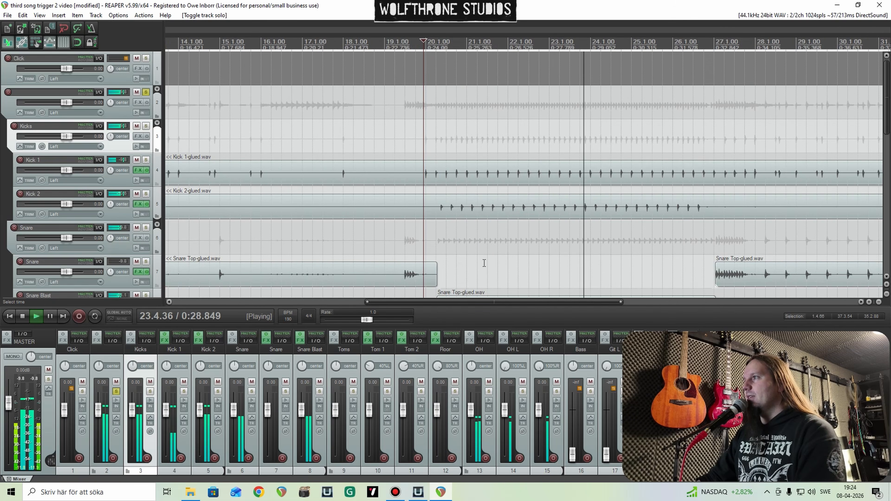
key("space")
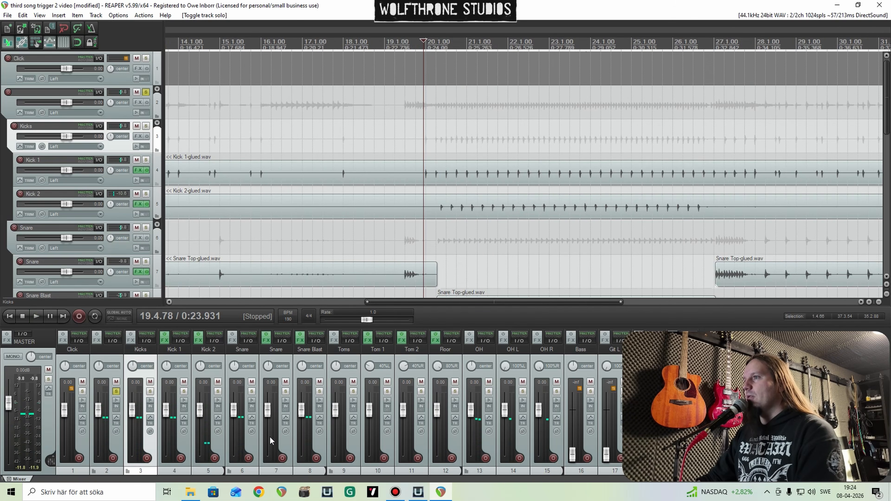
Step: Toggle the Snare folder's phase while briefly playing the blast section
key("space")
left_click(252, 431)
key("space")
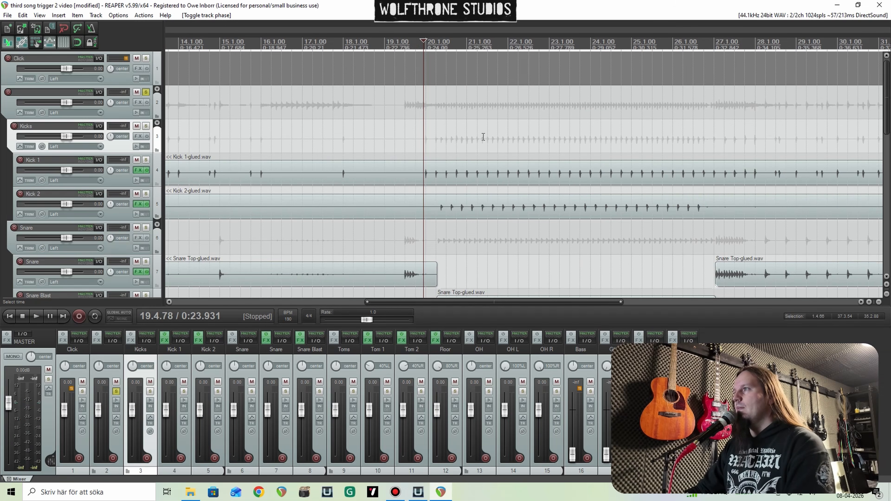
Step: Play the drums from around bar 19 into the blast section, try adjusting the OH folder's volume and stop playback
left_click(418, 135)
key("space")
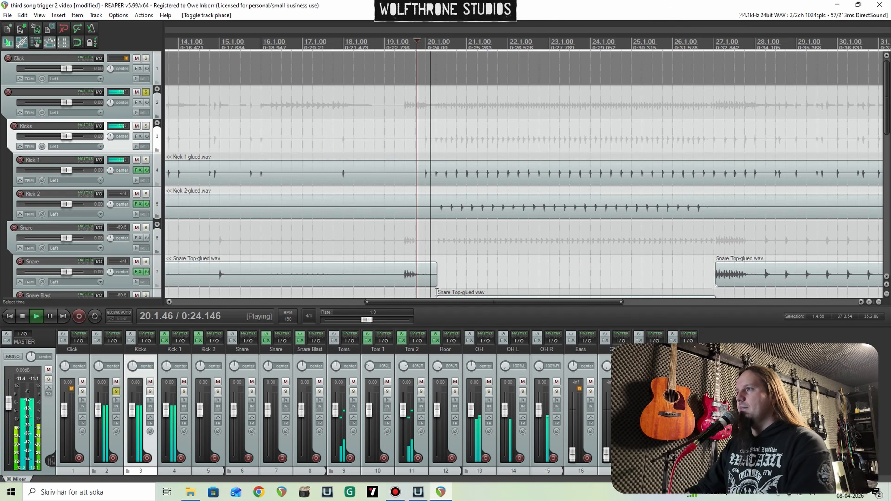
left_click(392, 245)
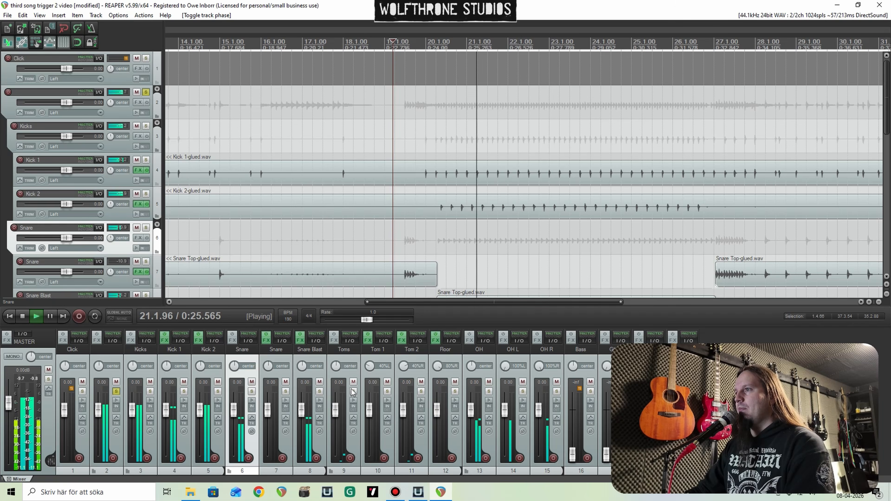
mouse_move(470, 410)
left_mouse_down()
mouse_move(474, 422)
mouse_move(474, 411)
left_mouse_up()
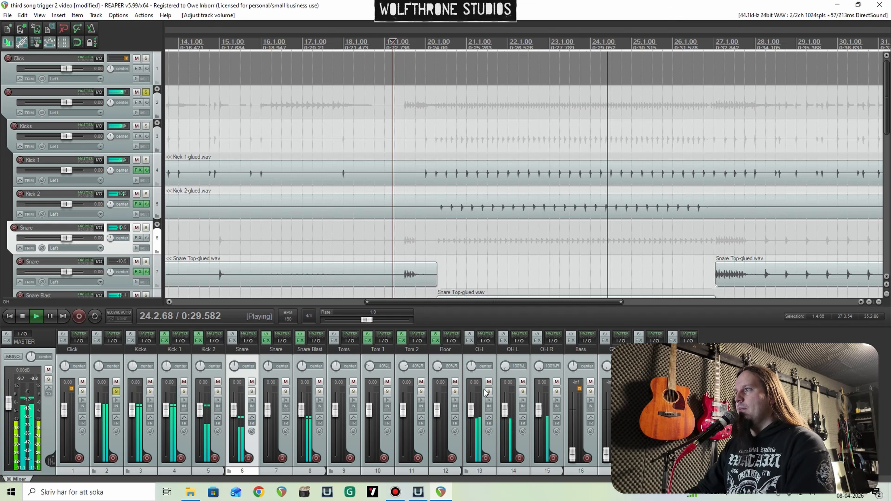
key("space")
scroll(518, 264, "down", 4)
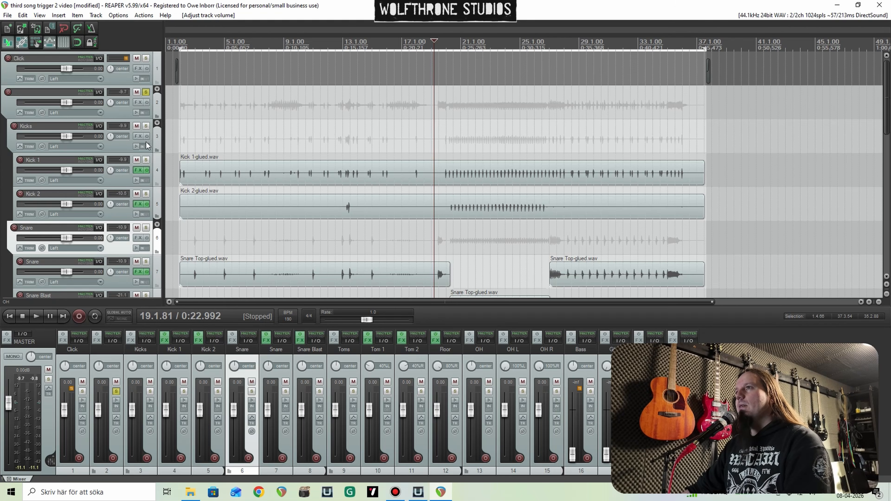
Step: Add the Telos - Drums plugin after Trigger 2 in the Kick 1 track's FX chain
left_click(138, 171)
right_click(122, 141)
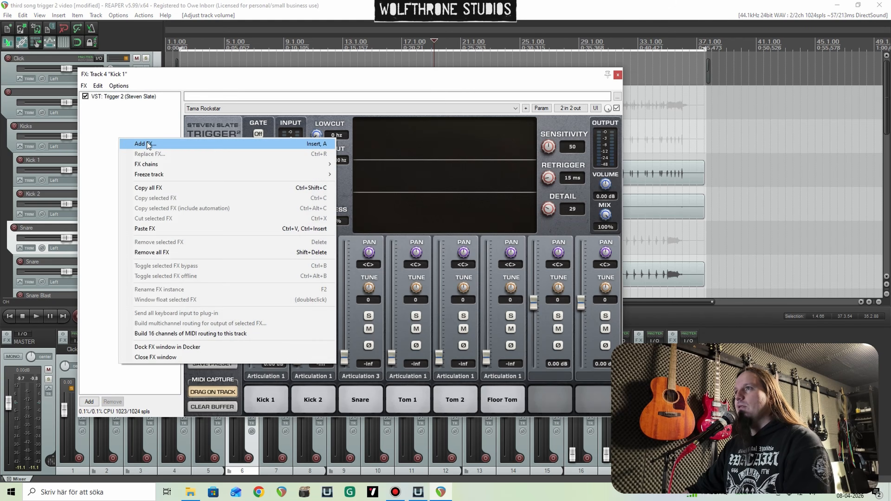
left_click(148, 144)
type("telos")
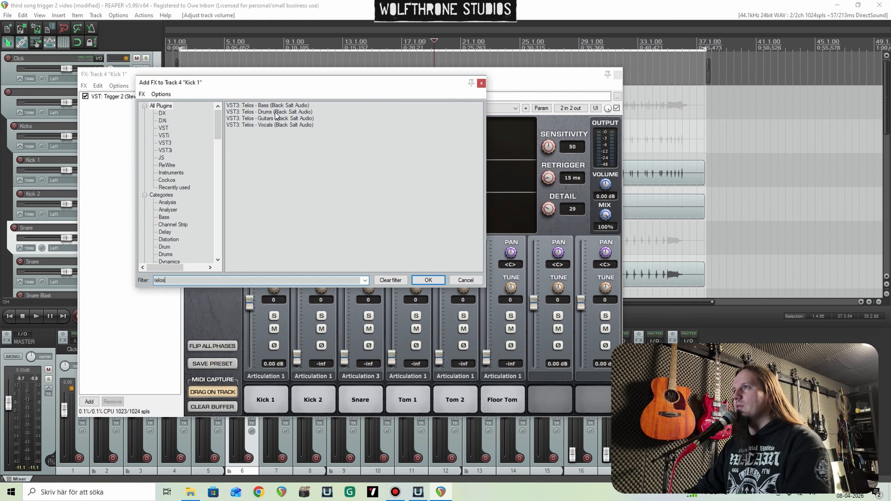
key("Return")
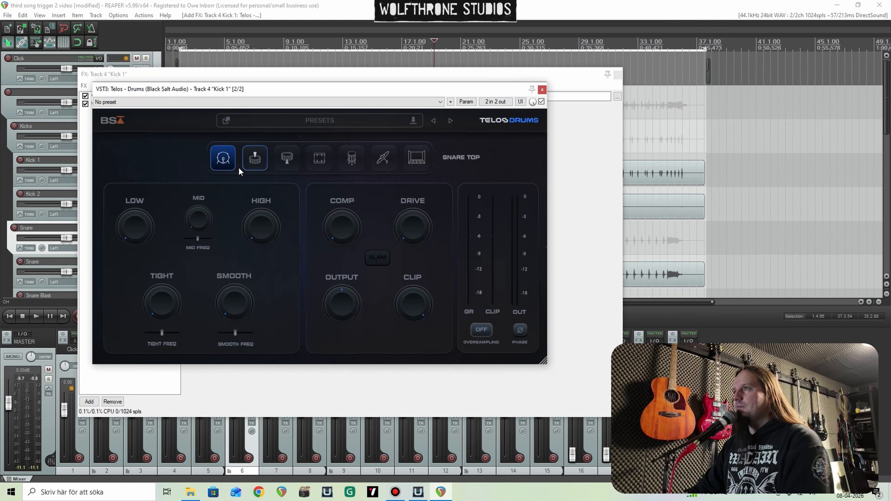
Step: Solo Kick 1 during playback and set its Telos Low to about 44, leaving only the Telos window open
key("space")
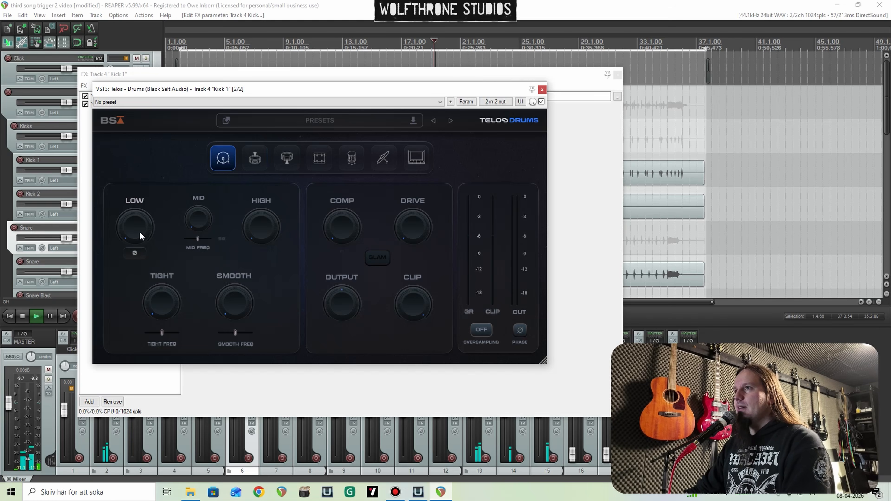
left_click_drag(139, 231, 134, 173)
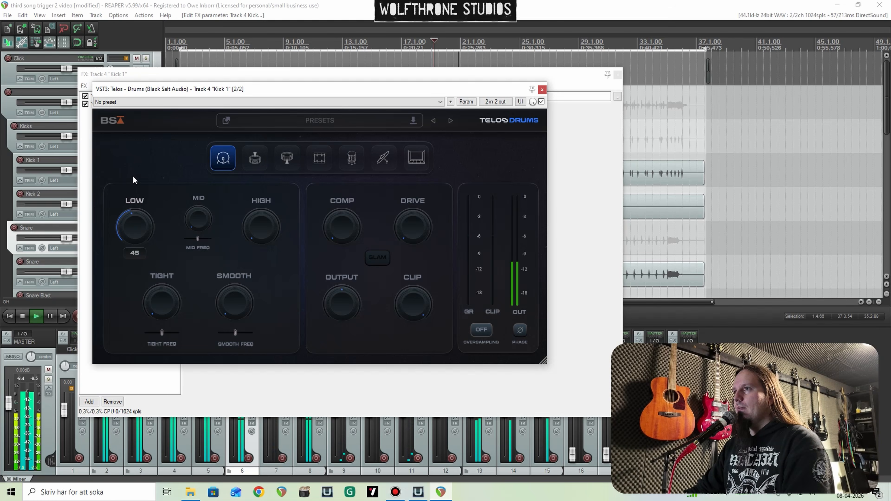
left_click_drag(326, 90, 394, 93)
left_click(619, 74)
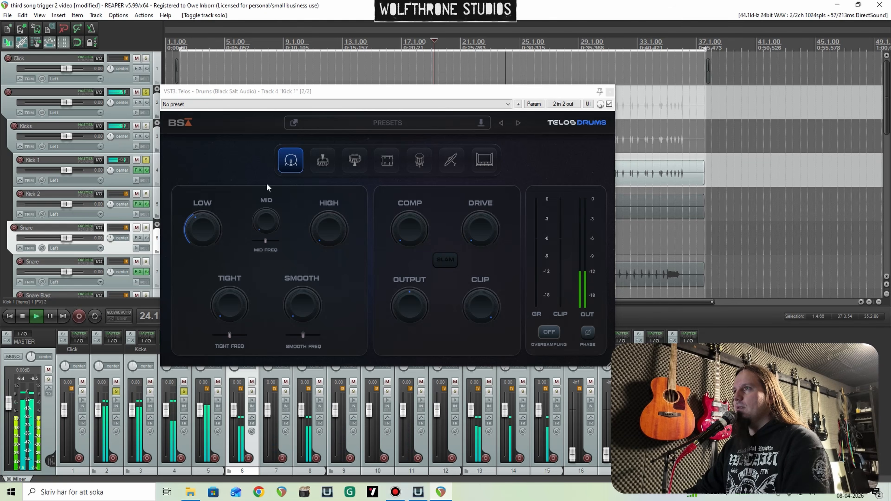
left_click(202, 226)
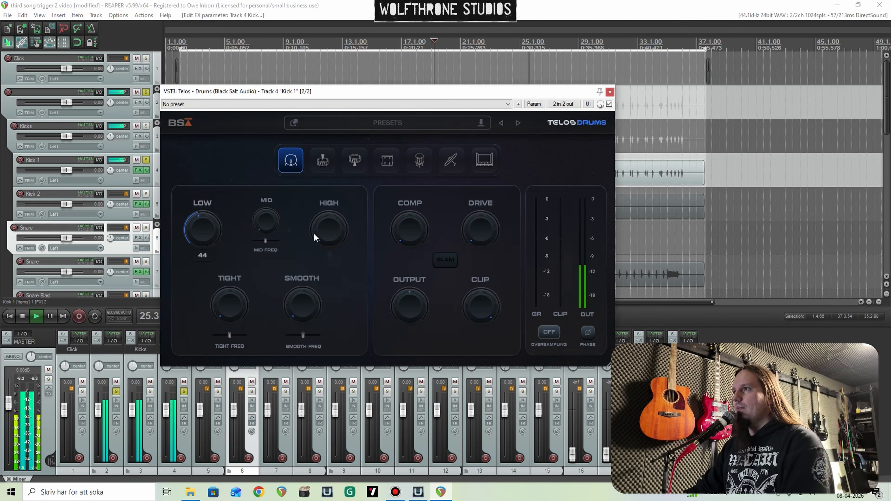
Step: Boost the High on Kick 1's Telos, set Mid to about 70 and nudge the mid frequency slightly lower while auditioning
left_click_drag(326, 232, 330, 160)
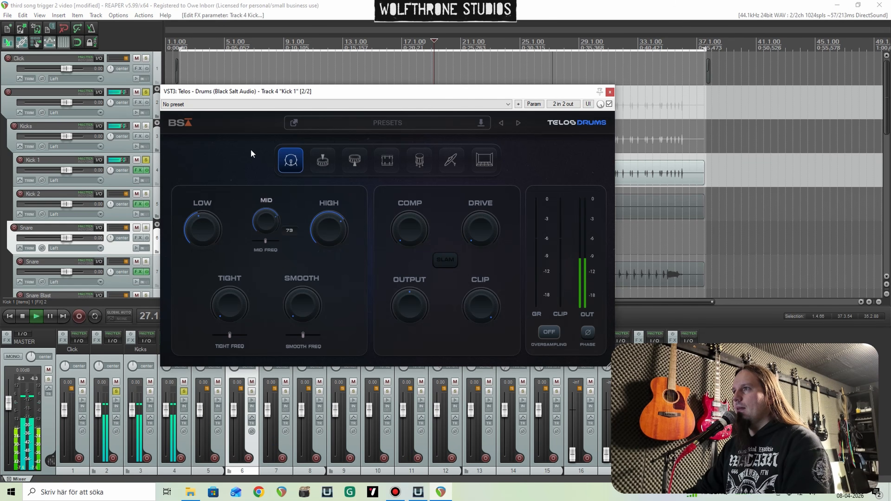
left_click_drag(266, 241, 268, 220)
key("space")
key("space")
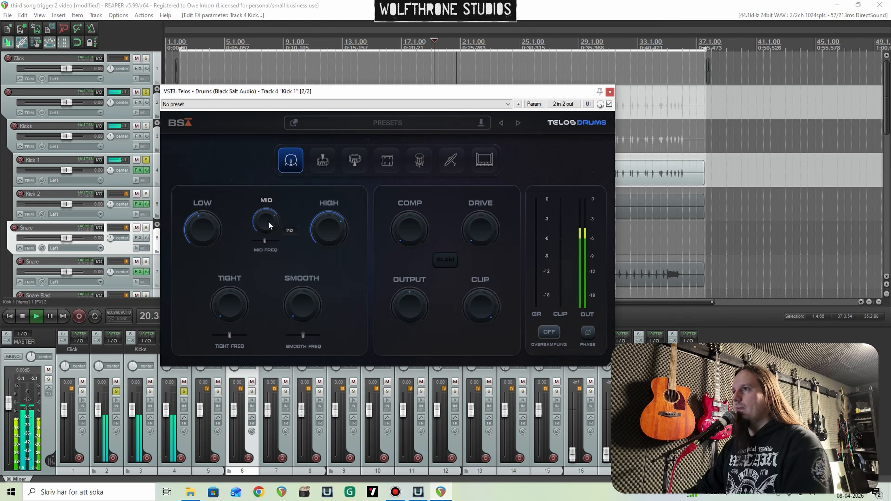
Step: Raise Tight and Smooth moderately on Kick 1's Telos and replay the blast section
mouse_move(221, 281)
left_mouse_down()
mouse_move(220, 270)
mouse_move(220, 280)
left_mouse_up()
mouse_move(291, 303)
left_mouse_down()
mouse_move(291, 276)
mouse_move(300, 304)
left_mouse_up()
key("space")
key("space")
Step: Add moderate Comp and Drive of about 44 on Kick 1's Telos, lower Output slightly, and close the plugin
left_click_drag(397, 220, 394, 161)
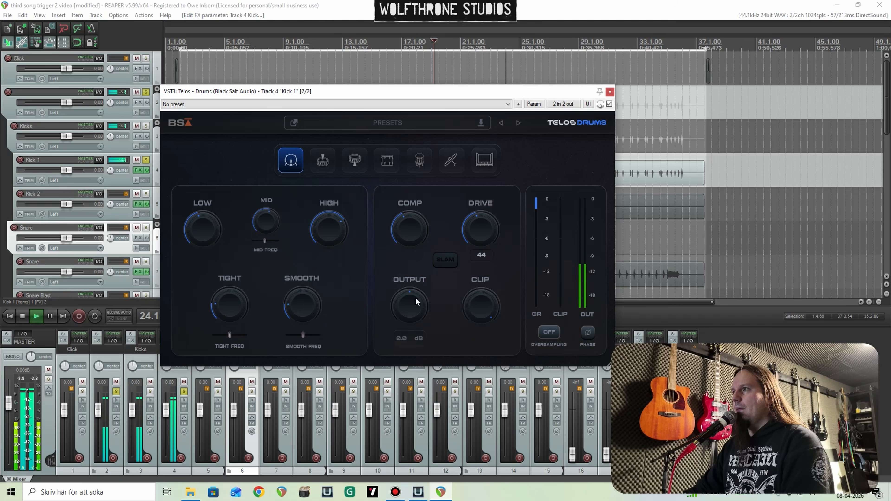
left_click_drag(416, 298, 415, 308)
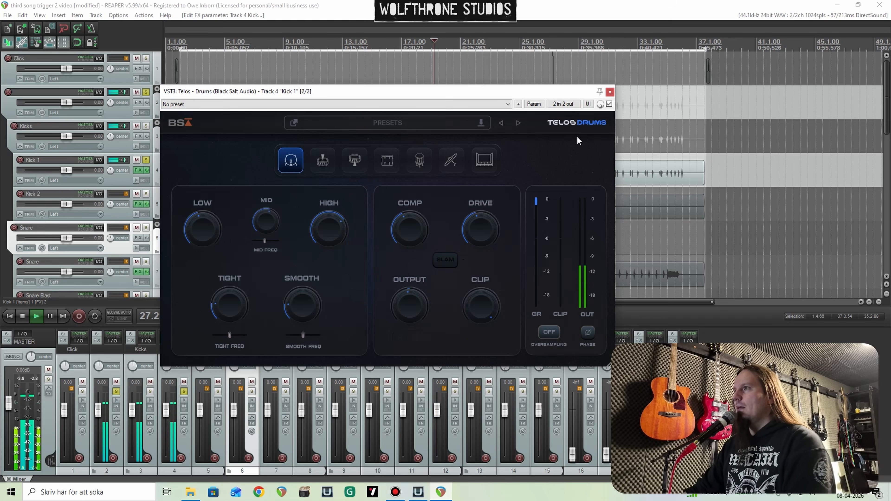
key("space")
left_click(610, 92)
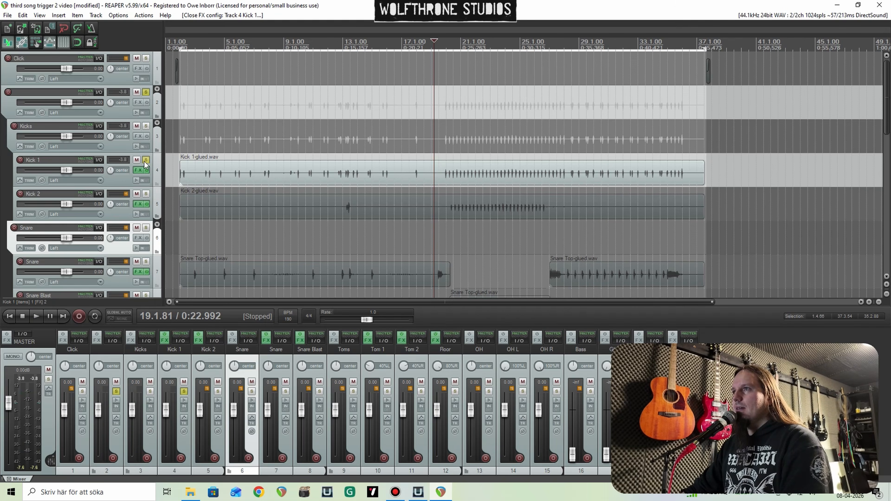
Step: Solo only Kick 2 and add the Telos - Drums plugin after Trigger 2 in its FX chain
left_click(146, 194)
left_click(146, 194)
left_click(138, 204)
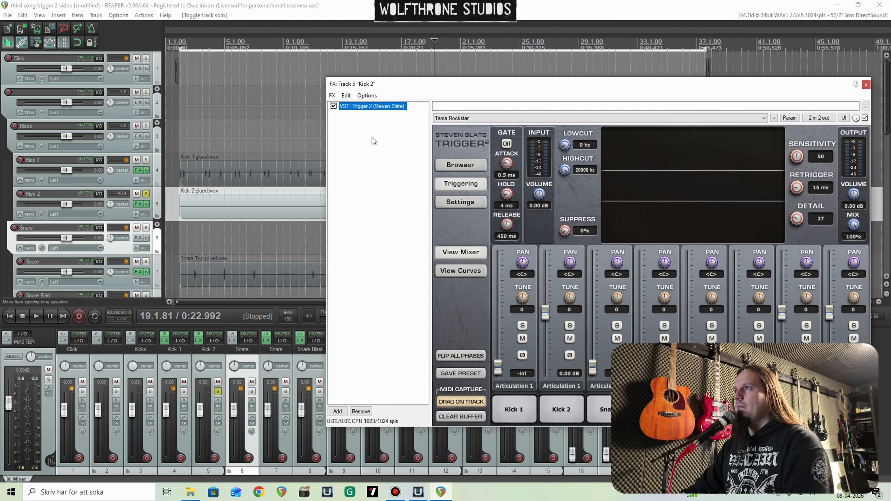
right_click(373, 138)
left_click(408, 147)
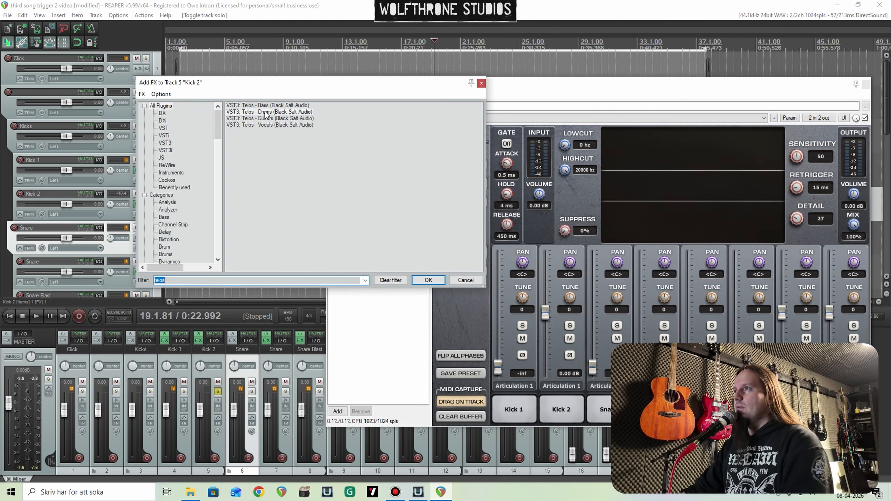
key("Return")
Step: Compare Kick 2 briefly with Kick 1 during playback and set Kick 2's Telos High to about 70 and Low to 40
key("space")
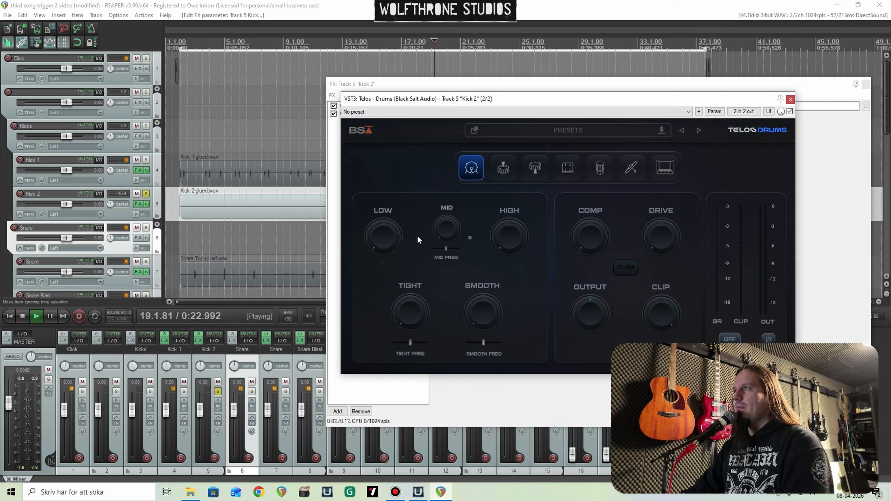
left_click(146, 161)
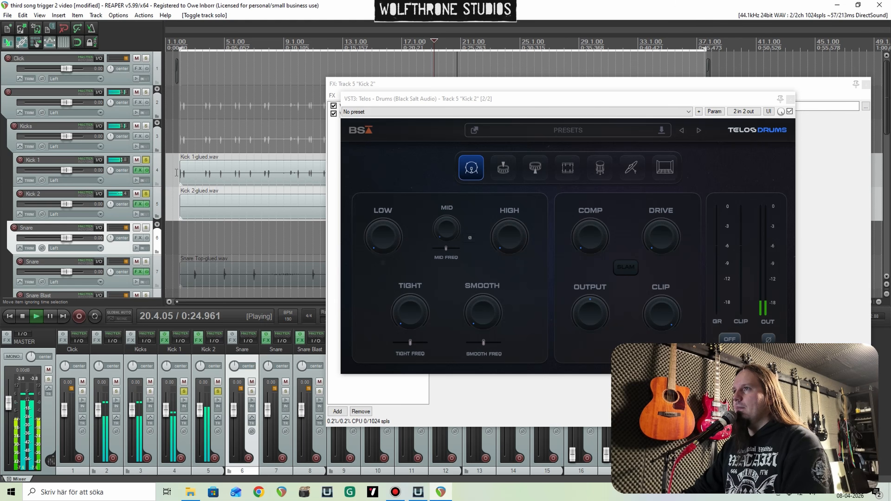
left_click(146, 160)
left_click(496, 244)
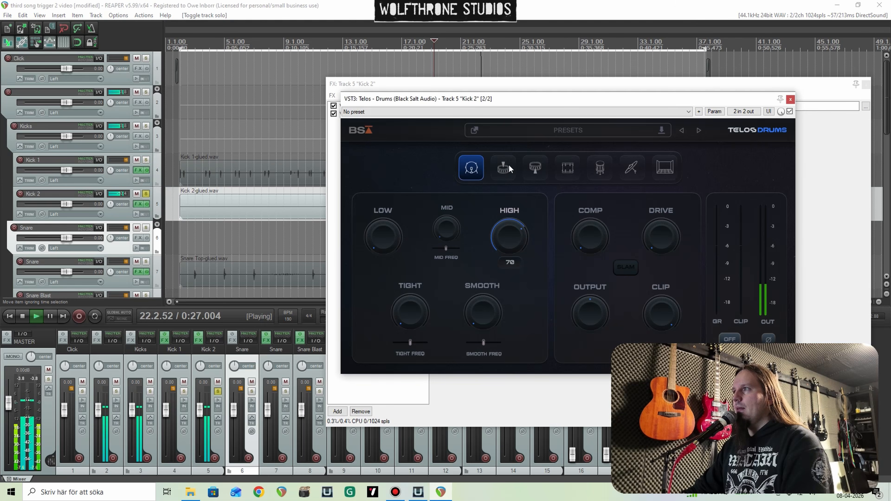
left_click_drag(370, 226, 365, 174)
key("space")
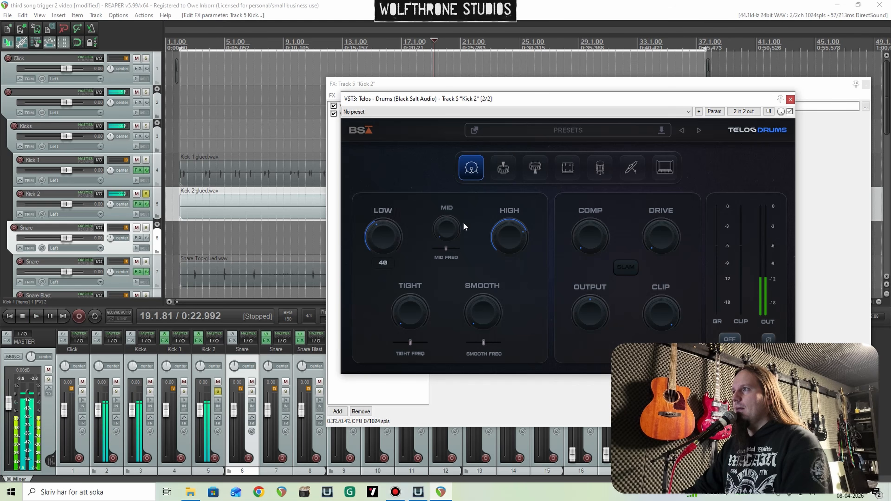
Step: Raise Mid, Tight and Smooth on Kick 2's Telos and nudge the mid frequency slightly higher during playback
key("space")
left_click_drag(445, 226, 436, 135)
left_click_drag(446, 247, 478, 273)
Step: Set Comp to 38 on Kick 2's Telos, add moderate Drive and lower Output slightly, replaying from bar 22
left_click_drag(590, 227, 582, 169)
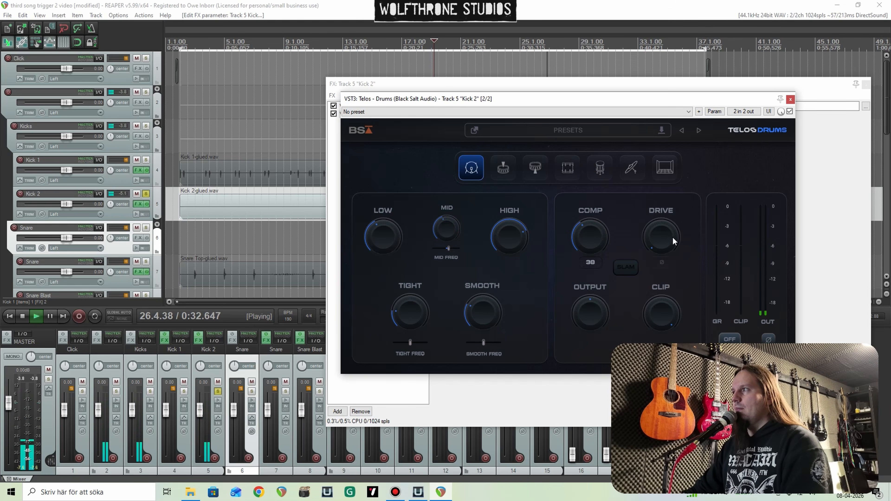
left_click_drag(673, 237, 653, 188)
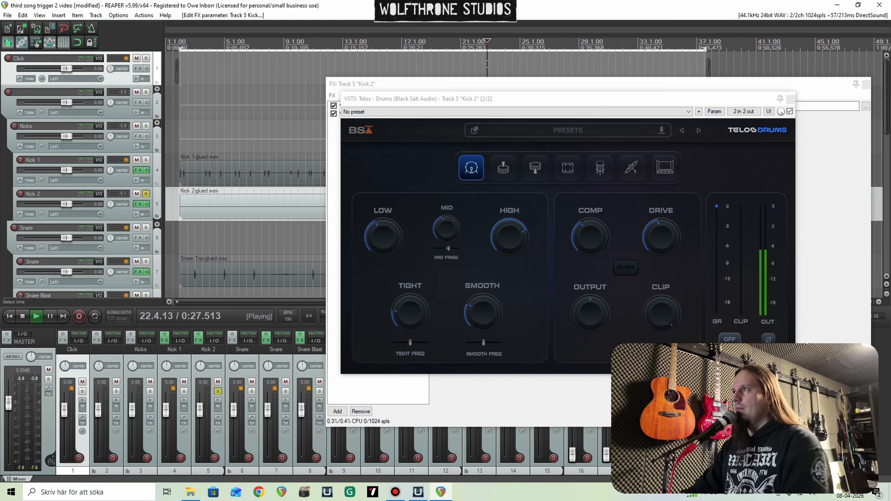
left_click_drag(591, 298, 590, 305)
key("space")
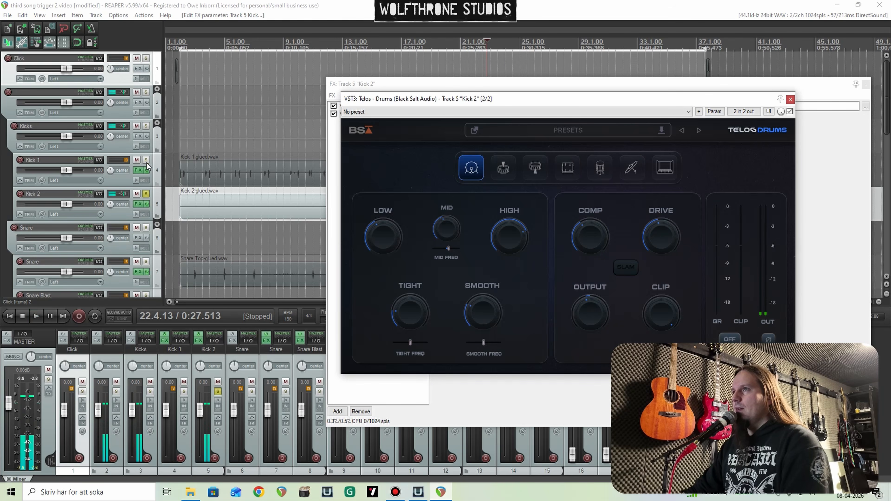
Step: Solo Kick 1 together with Kick 2, listen to both kicks from bar 22, and close the plugin windows
left_click(146, 159)
key("space")
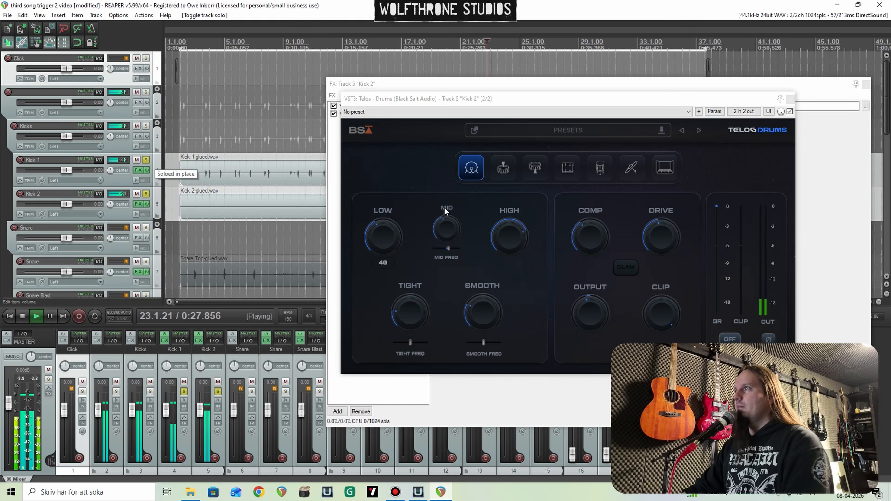
left_click(791, 100)
left_click(883, 85)
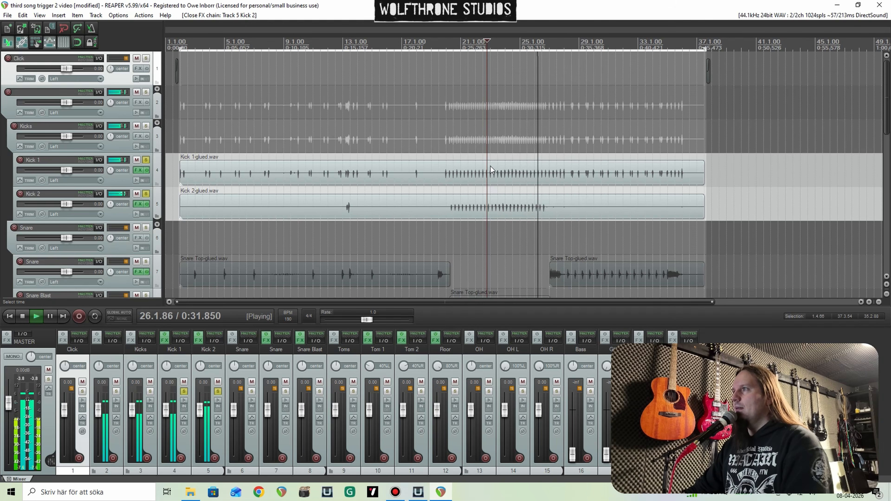
key("space")
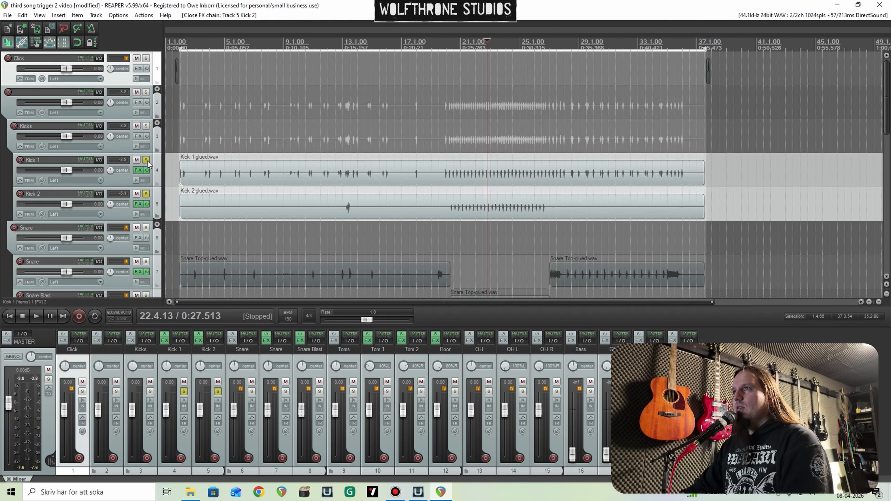
Step: Solo the Snare folder in place of the kicks and briefly play the blast section
scroll(6, 164, "down", 2)
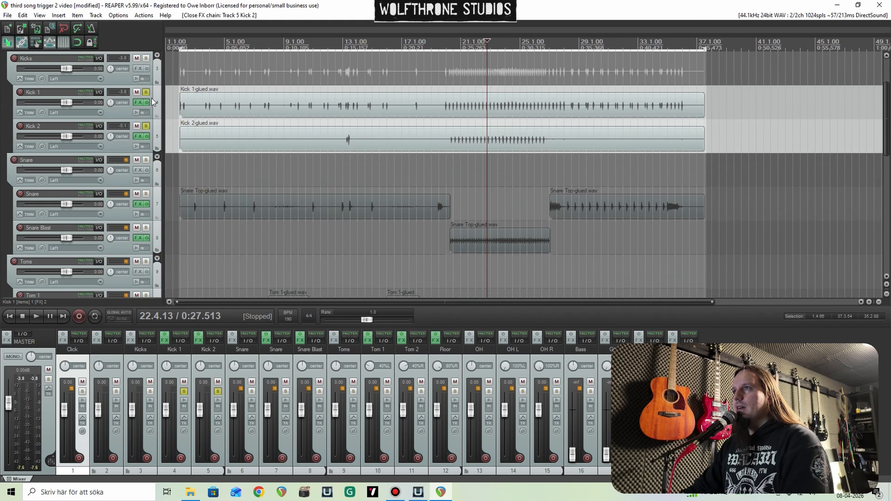
left_click(145, 92, "ctrl")
left_click(146, 160)
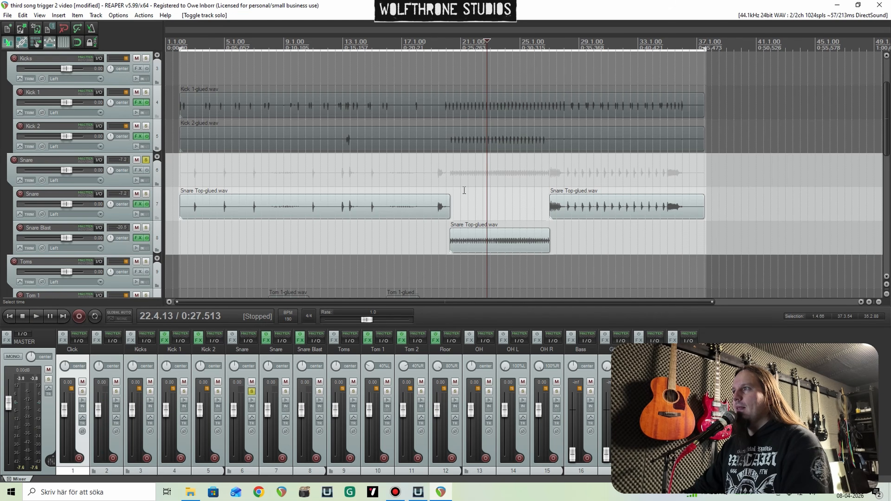
key("space")
key("space")
Step: Add Telos - Drums to the Snare folder, switch it to Snare Top and play from the end of the blast section
left_click(138, 170)
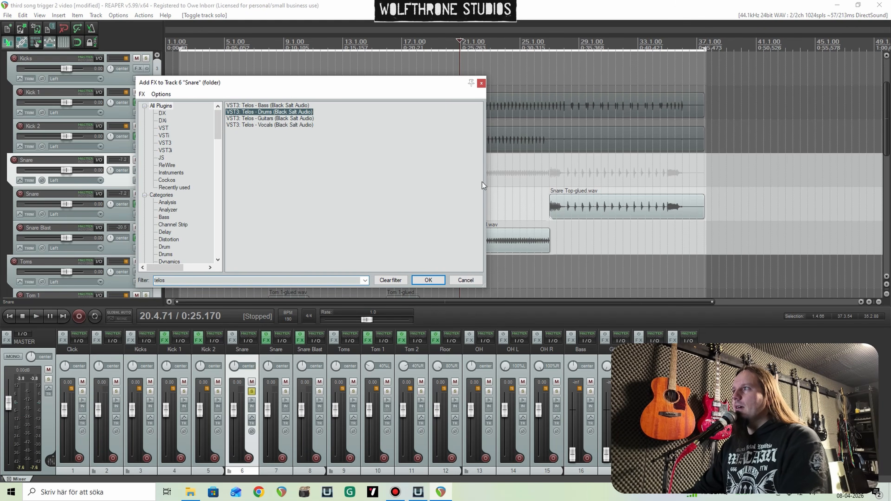
key("Return")
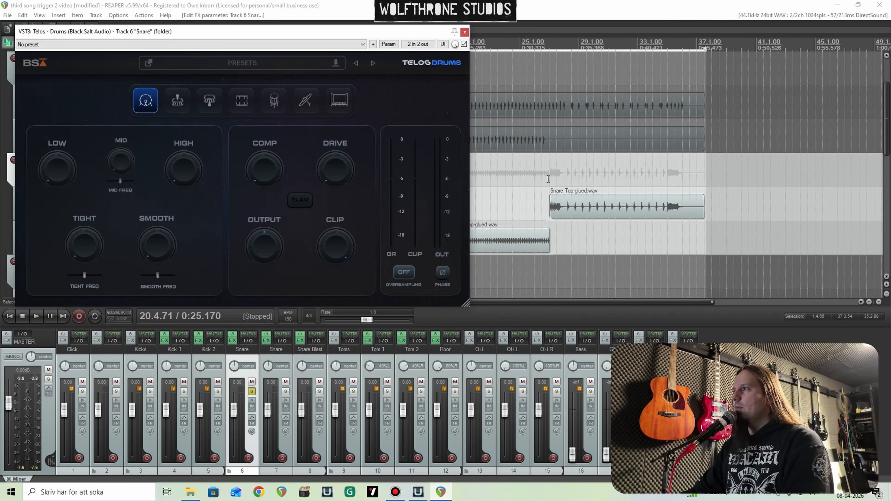
left_click(548, 179)
key("space")
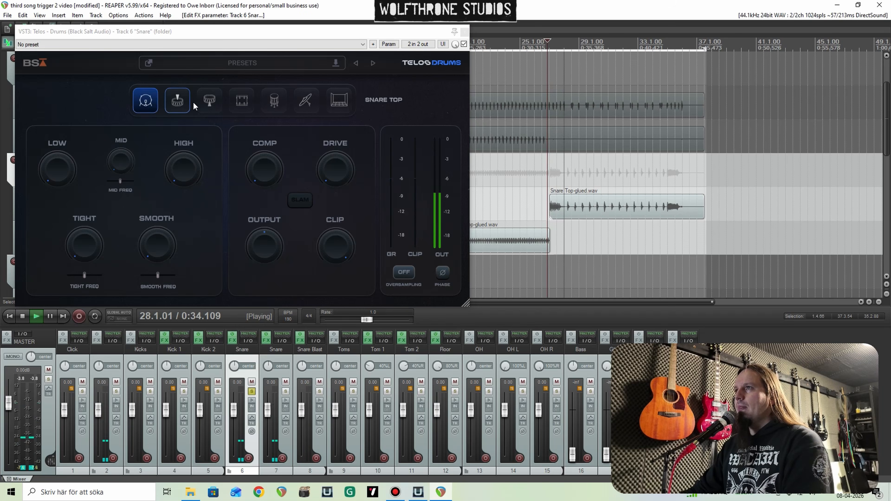
left_click(182, 102)
Step: Set High to 40, Mid to 43 with a slightly higher mid frequency, and Low to 63 on the Snare folder's Telos
left_click_drag(182, 179, 165, 113)
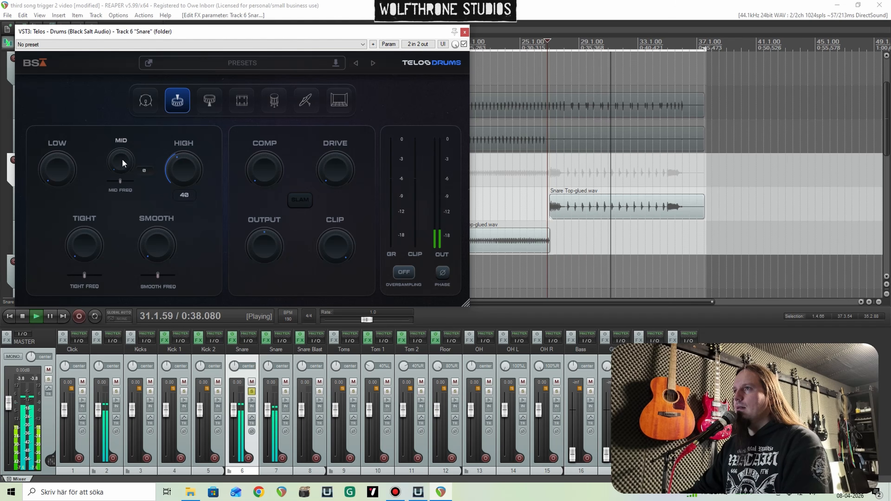
left_click_drag(123, 160, 115, 53)
left_click_drag(121, 181, 125, 210)
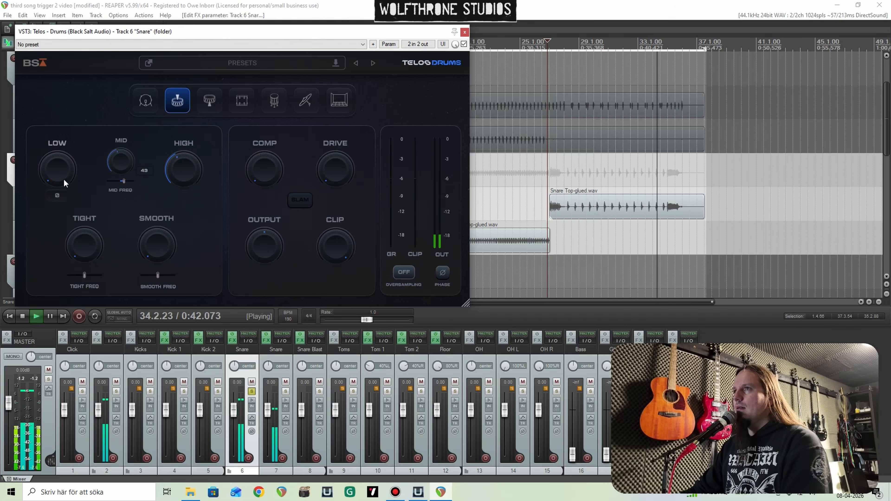
left_click_drag(65, 182, 41, 100)
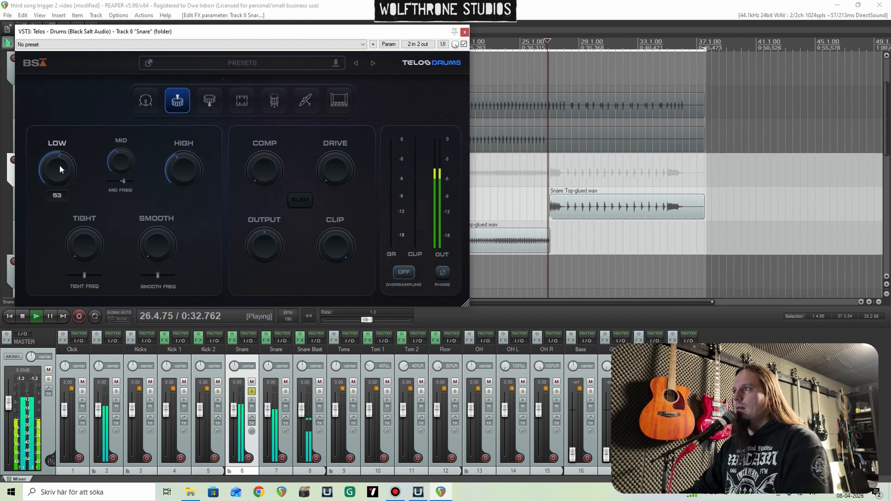
left_click_drag(60, 165, 59, 160)
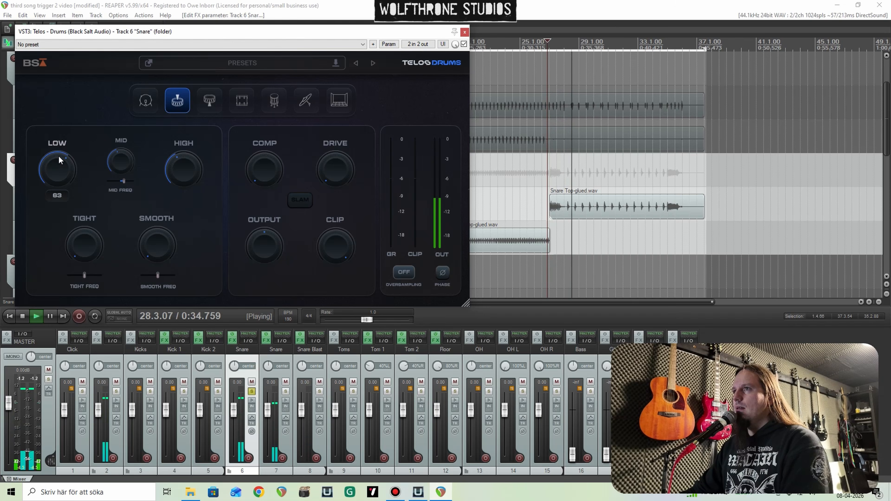
Step: Set Tight to 21 and Smooth to 28 on the Snare folder's Telos
left_click_drag(84, 246, 78, 214)
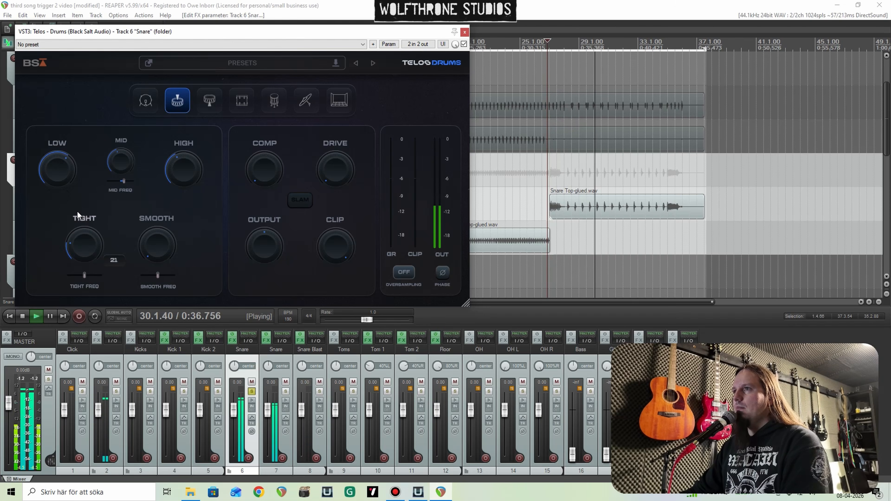
left_click_drag(156, 244, 138, 189)
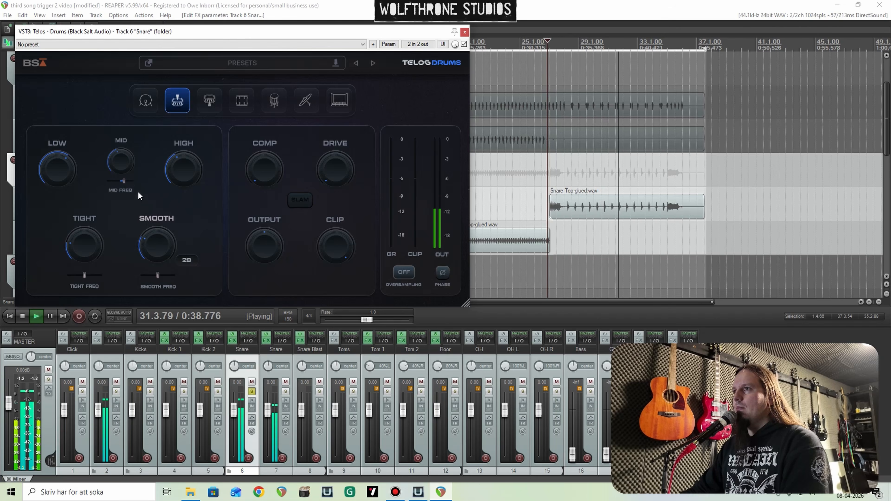
Step: Set Comp to 38, Drive to 32 and Output to -6.6 dB on the Snare folder's Telos
left_click_drag(256, 183, 249, 122)
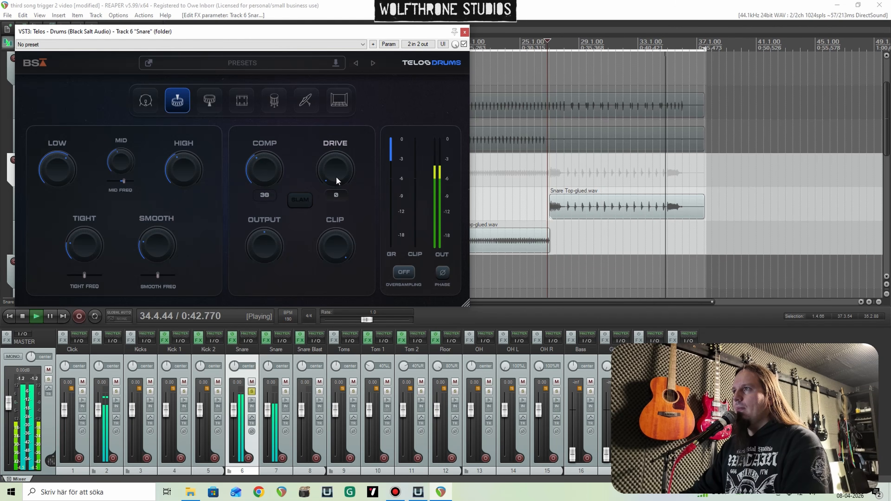
left_click_drag(335, 176, 317, 121)
key("space")
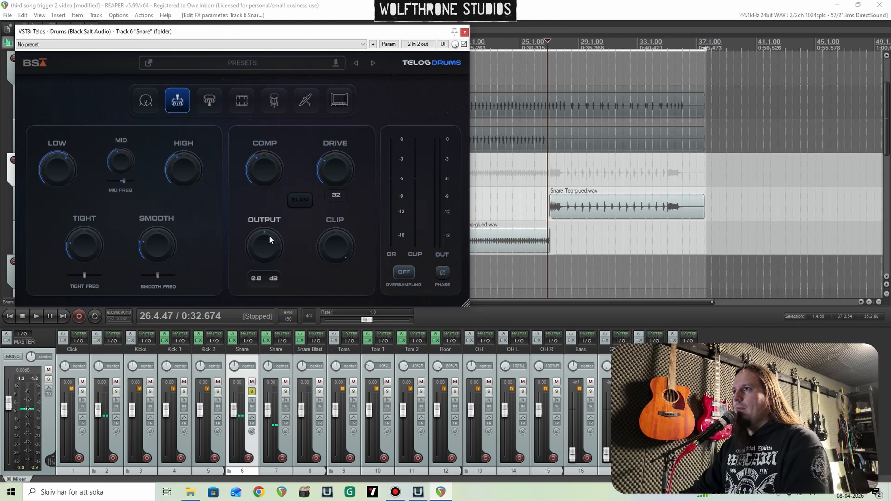
key("space")
left_click_drag(270, 236, 269, 245)
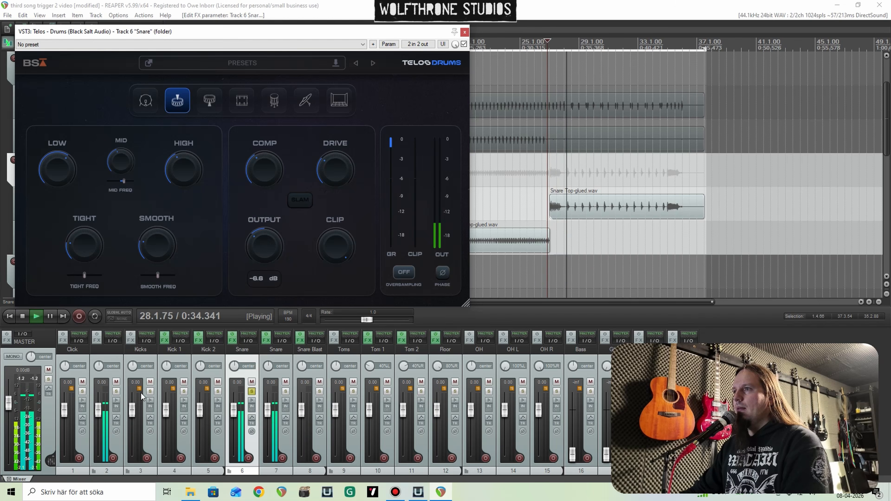
Step: Check the snare level against the soloed Kicks folder, then close Telos and clear all solos
left_click(150, 391)
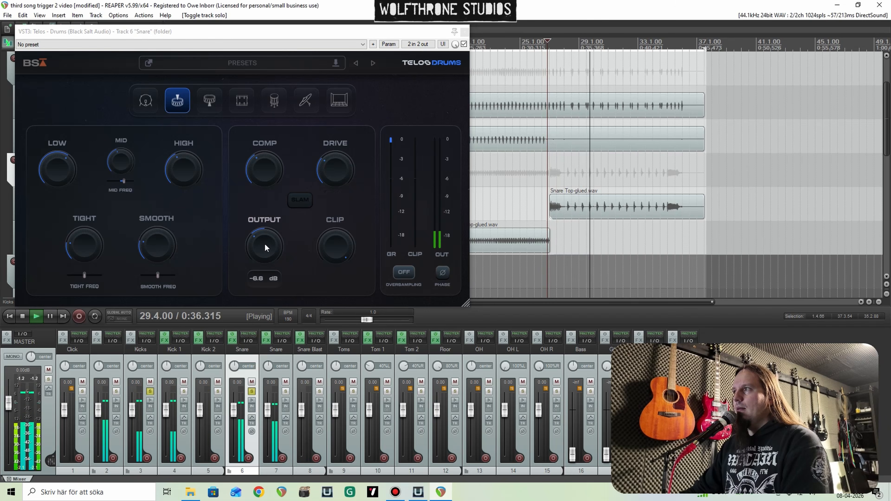
left_click_drag(265, 245, 263, 244)
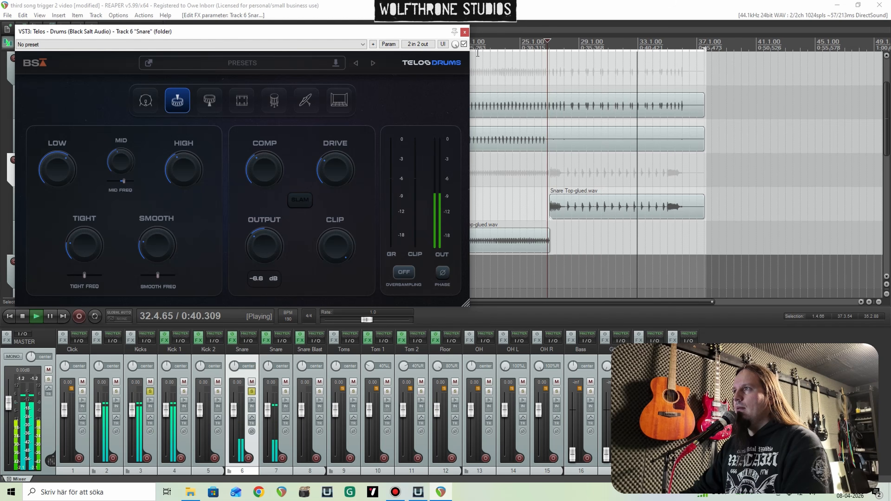
left_click(465, 32)
key("space")
key("alt+F6")
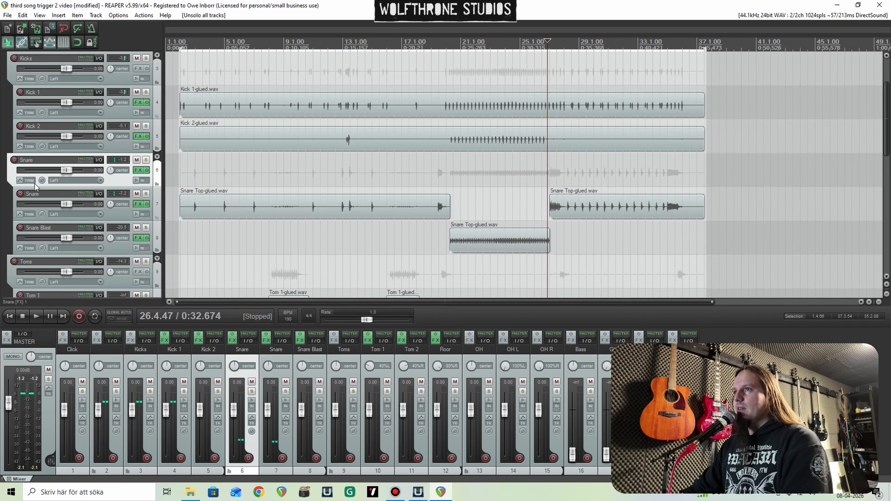
Step: Solo Tom 1 and play from the start of the first tom fill
scroll(35, 188, "down", 4)
left_click(145, 160)
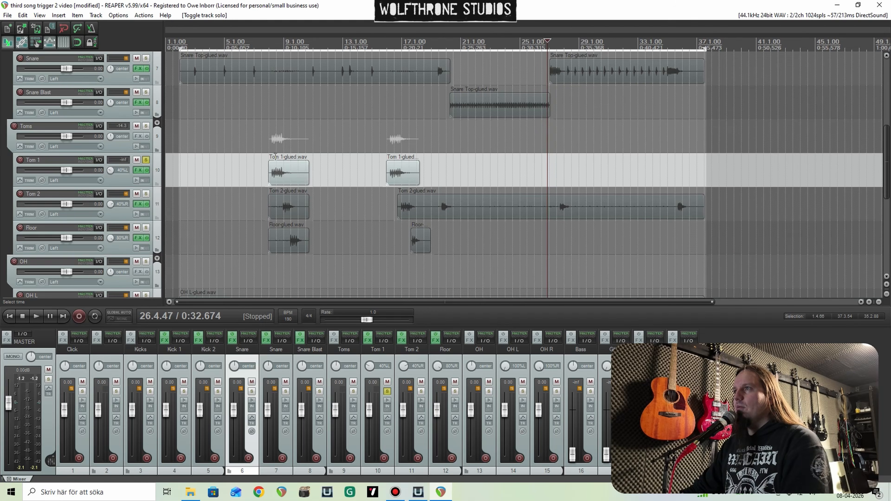
left_click(270, 151)
key("space")
Step: Add Telos - Drums after Trigger 2 on Tom 1 and switch it to Rack Toms
left_click(138, 171)
right_click(57, 93)
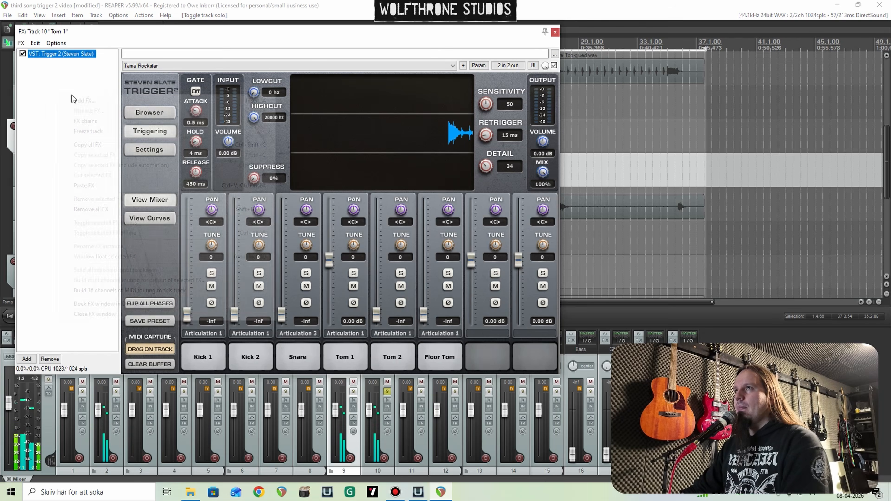
left_click(75, 100)
double_click(279, 112)
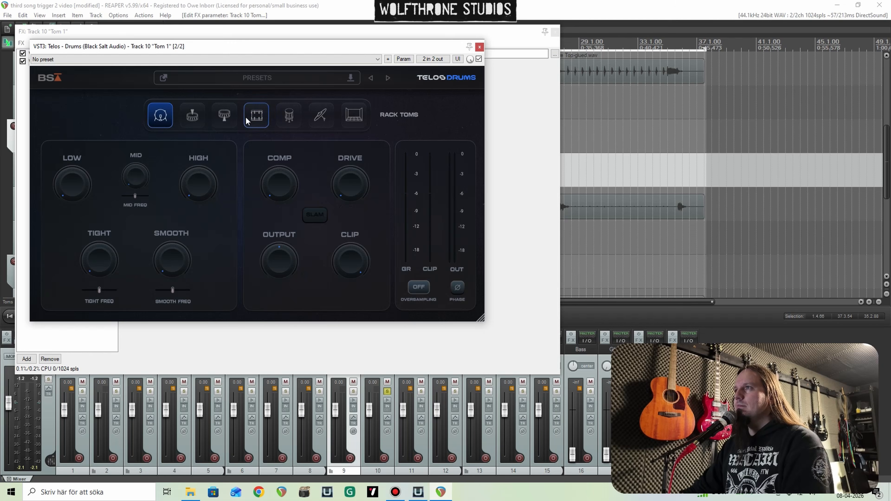
left_click(247, 121)
Step: Raise Low, High and Mid with a higher mid frequency, and set Tight to 12 and Smooth to 29 on Tom 1's Telos
left_click_drag(58, 126, 57, 104)
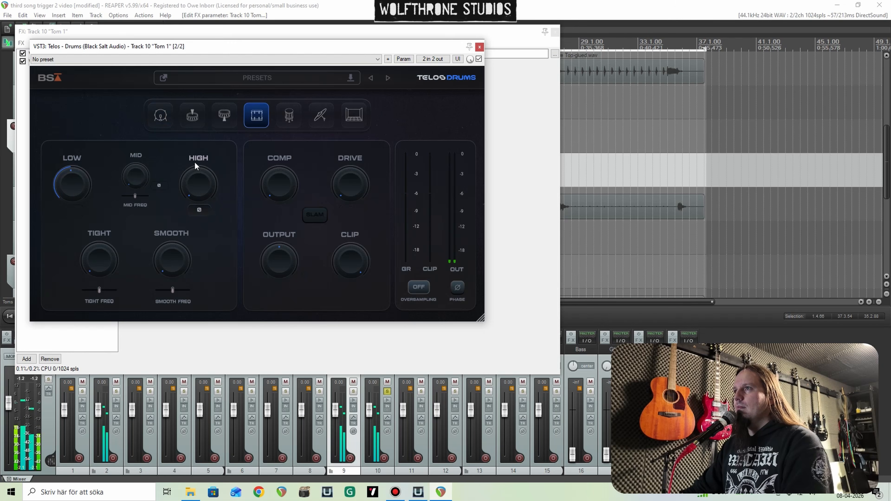
left_click_drag(195, 165, 201, 162)
left_click_drag(136, 173, 127, 131)
double_click(201, 183)
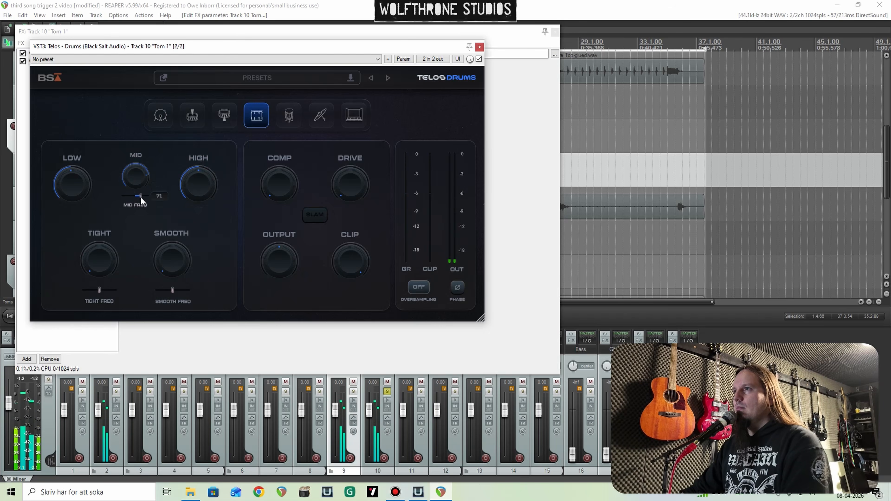
left_click_drag(142, 198, 147, 247)
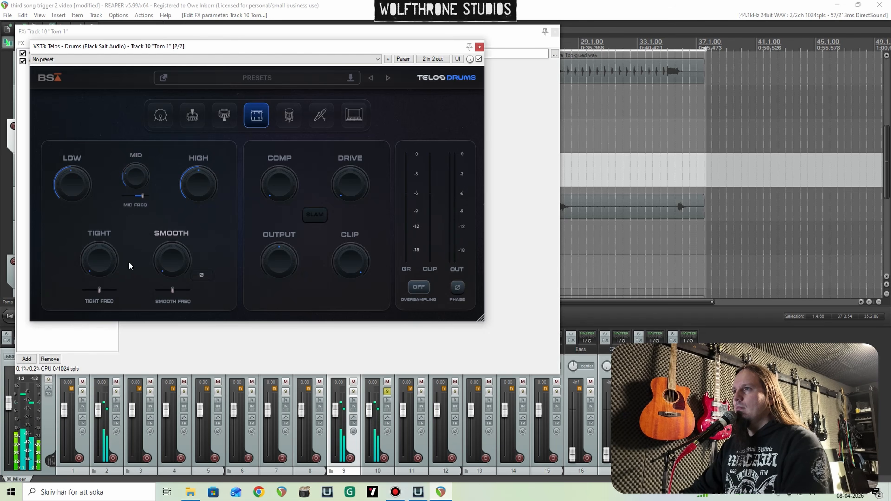
left_click_drag(169, 265, 164, 221)
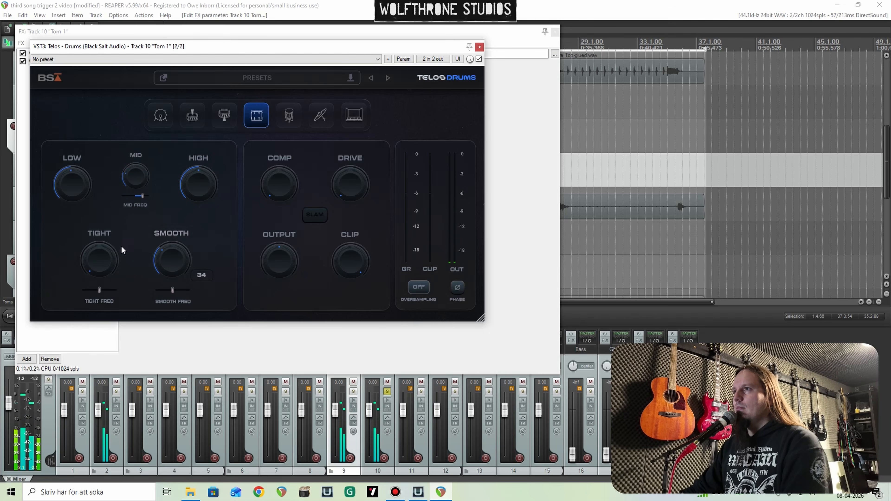
left_click_drag(121, 245, 100, 223)
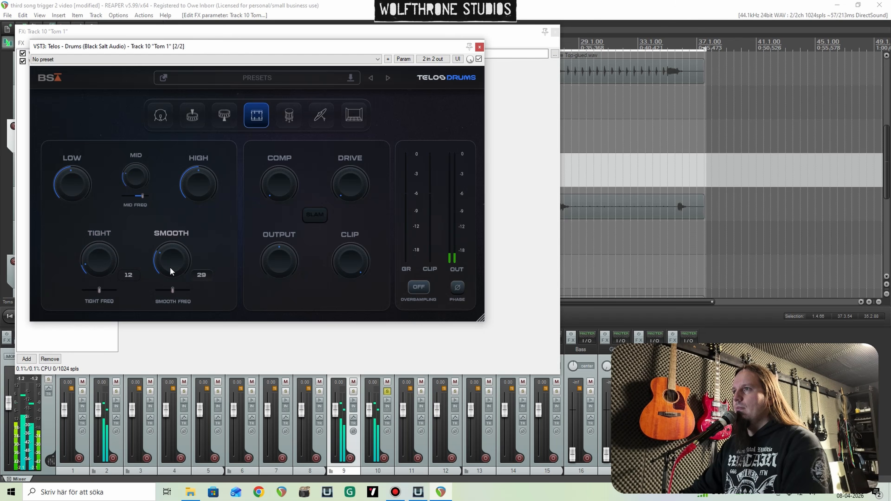
Step: Set Comp to 46 and Drive to 72 and lower the Output on Tom 1's Telos
left_click_drag(275, 201, 275, 155)
left_click_drag(335, 180, 340, 139)
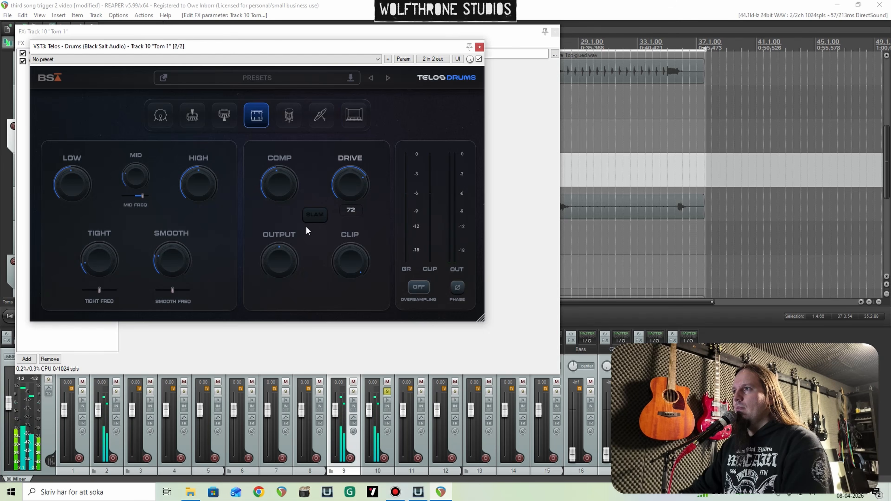
left_click_drag(286, 255, 285, 261)
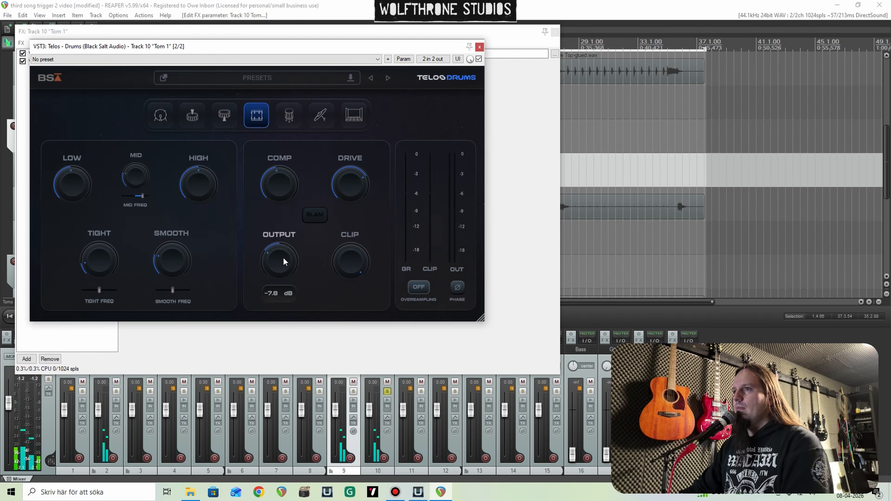
left_click(480, 48)
Step: Copy the Telos - Drums effect from Tom 1 to Tom 2 and close both effect chains
left_click(67, 61)
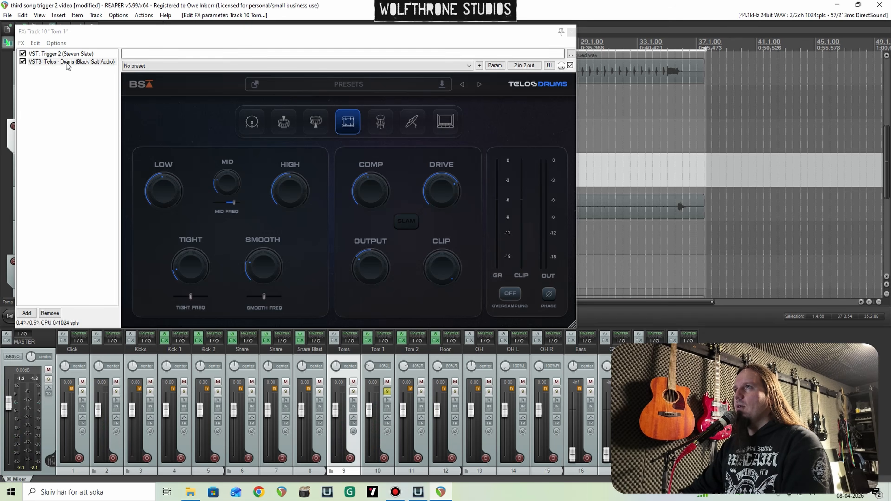
left_click_drag(410, 365, 411, 360)
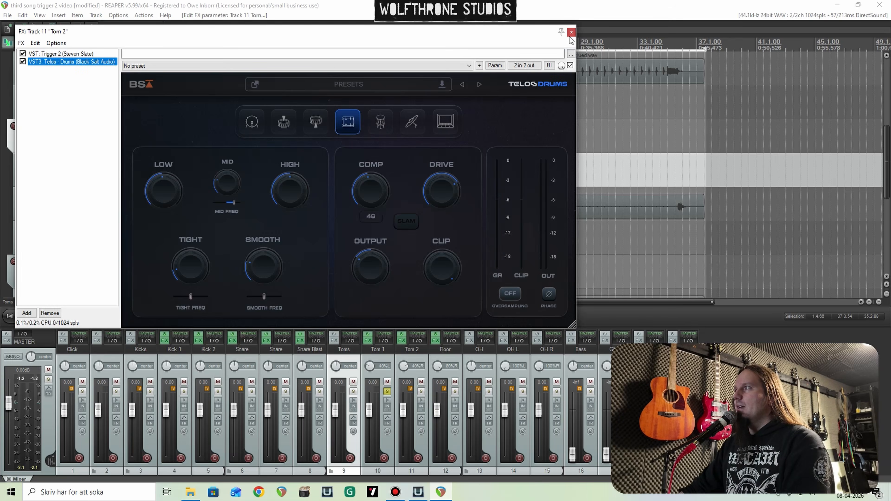
left_click(572, 32)
left_click(571, 32)
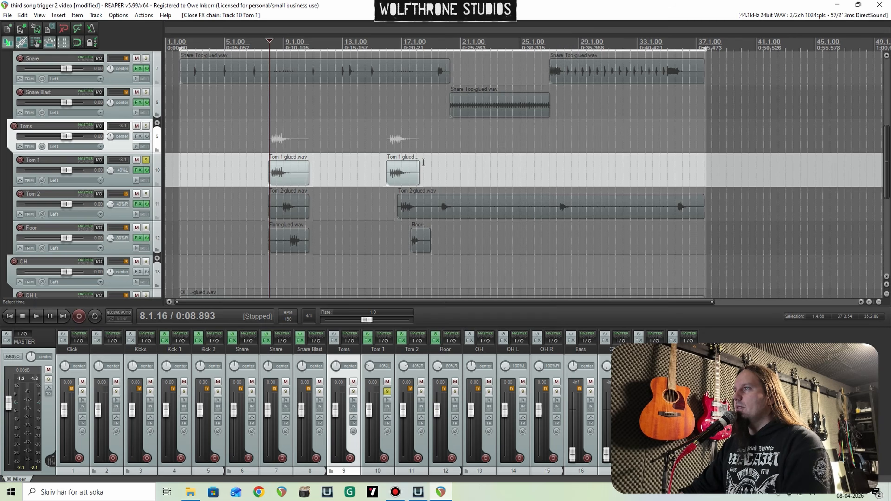
Step: Play the first tom fill with Tom 1 and Tom 2 soloed, then unsolo both tracks
left_click(145, 194)
key("space")
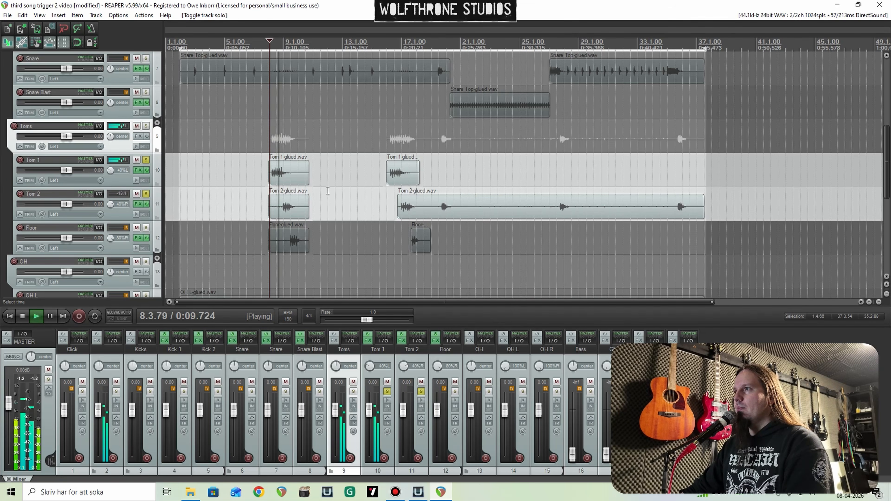
key("space")
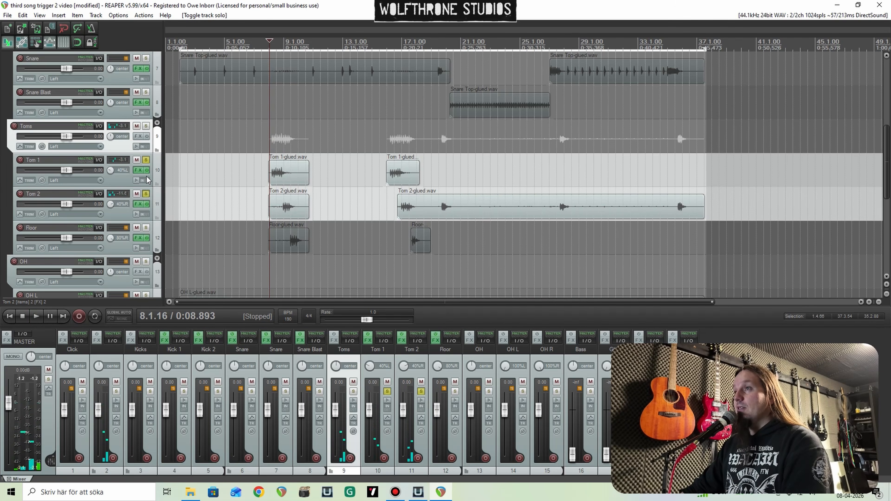
left_click(145, 193)
left_click(145, 160)
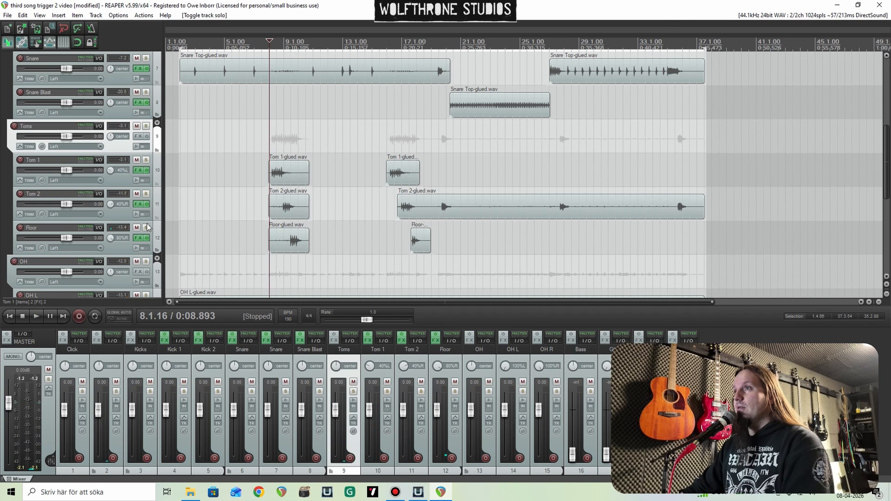
Step: Copy Telos - Drums from Tom 2 to the Floor track and switch it to the floor tom mode
left_click(138, 204)
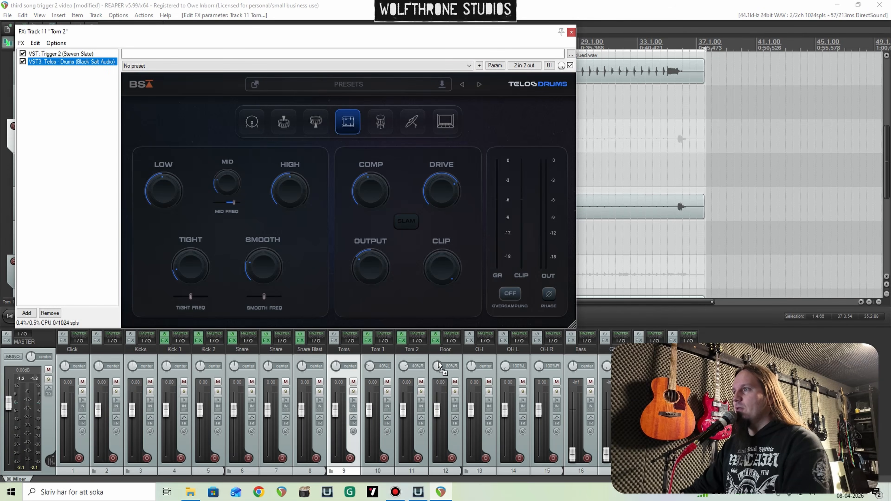
left_click(436, 340)
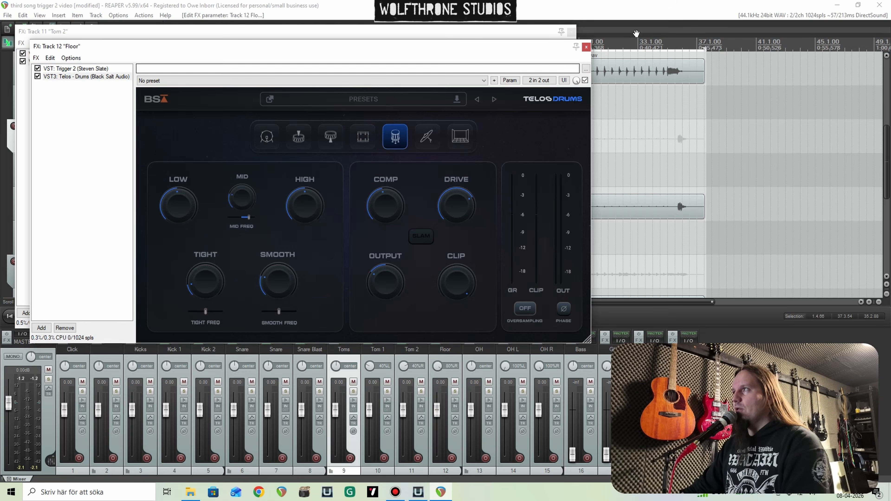
left_click(586, 47)
left_click(571, 32)
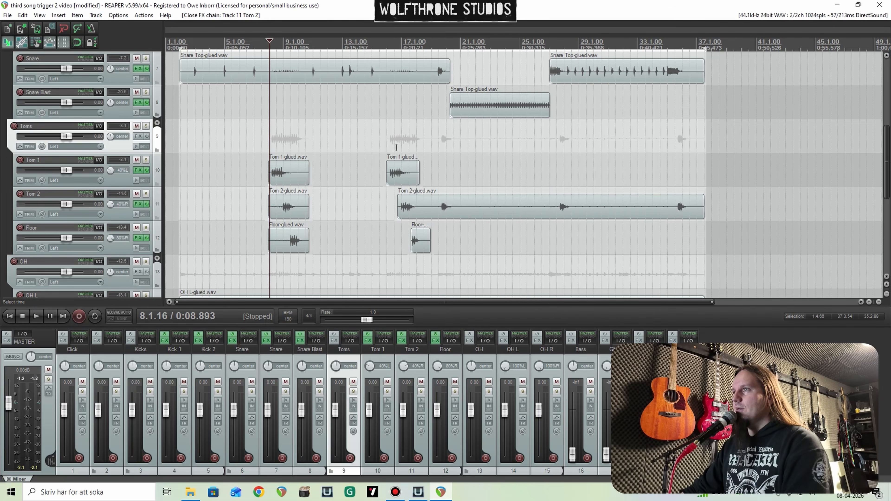
Step: Play the tom fill with the full kit, and set Low to 66, mid frequency to 100 and a higher High on Floor's Telos
key("space")
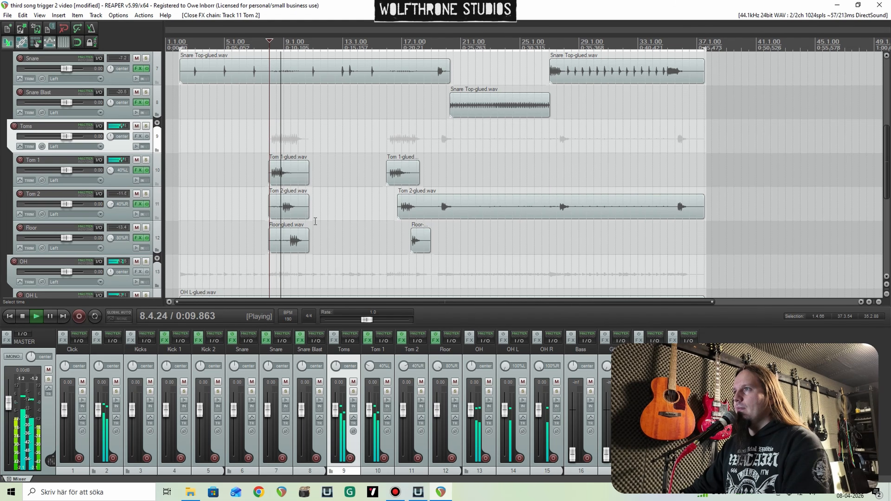
key("space")
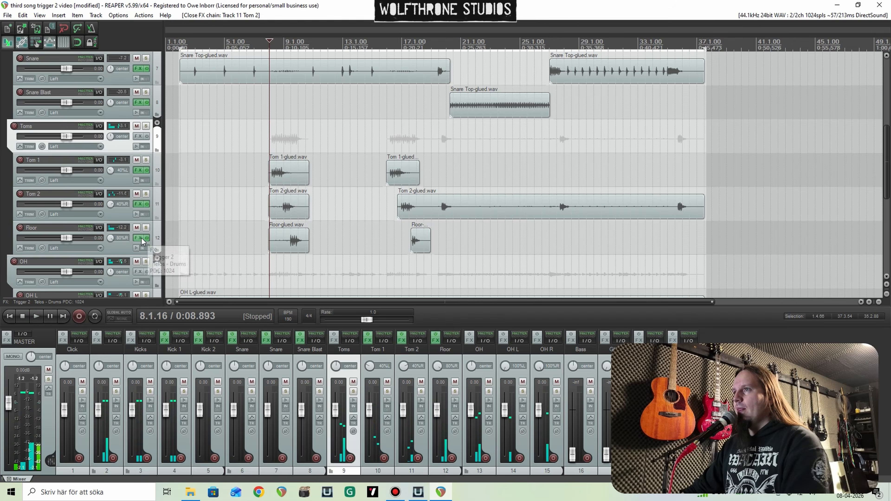
left_click(137, 238)
left_click_drag(451, 205, 451, 203)
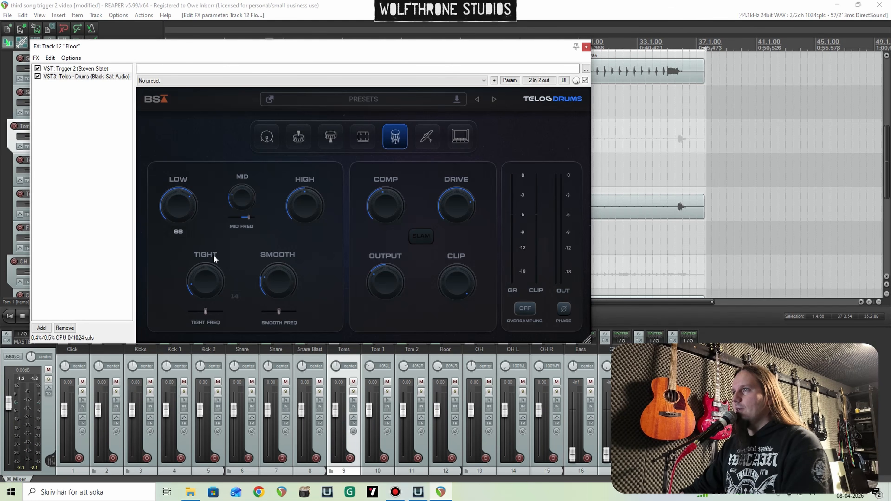
left_click_drag(208, 262, 210, 258)
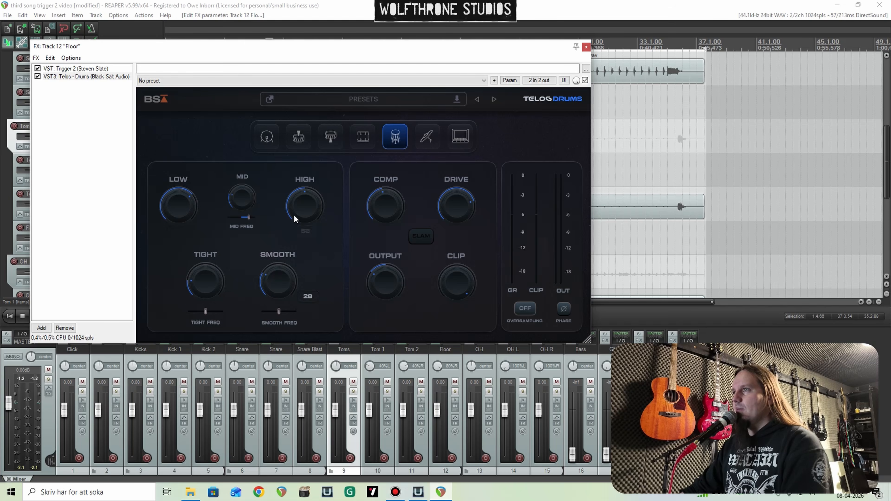
left_click_drag(250, 216, 286, 202)
Step: Set the Output of Floor's Telos to -5.7 dB while playing the fill, and close its effect chain
key("space")
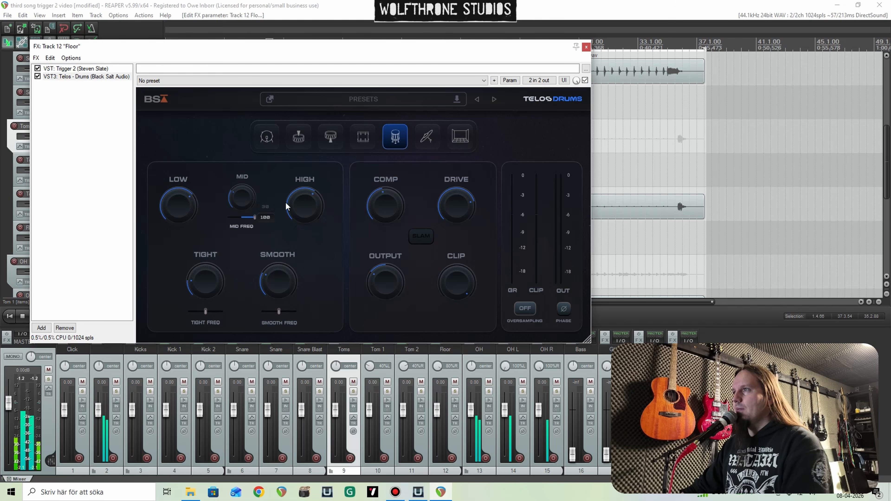
mouse_move(389, 273)
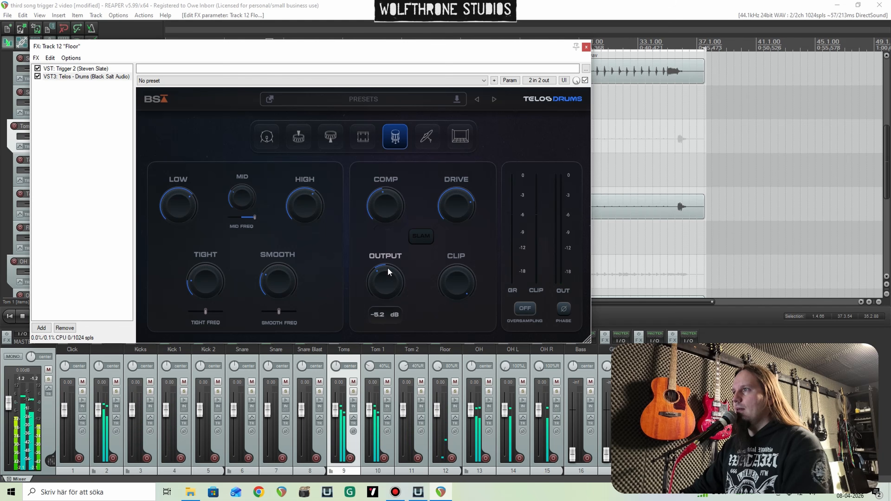
left_click_drag(388, 269, 389, 270)
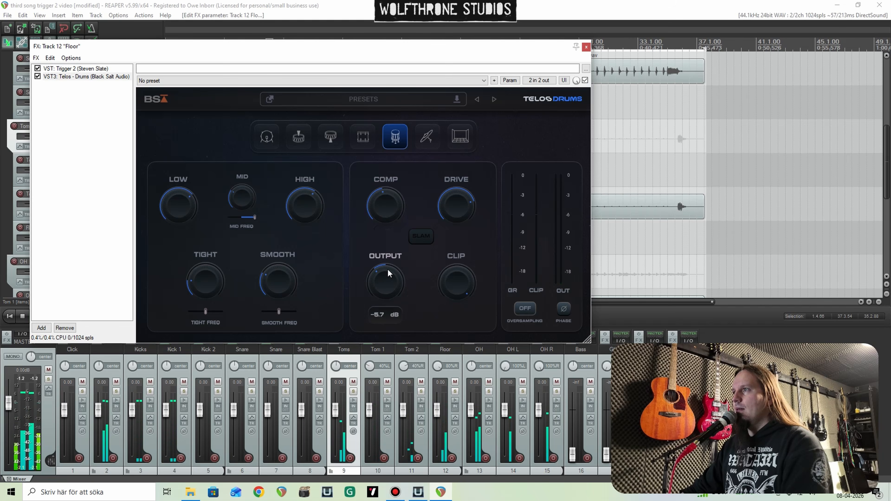
left_click(586, 46)
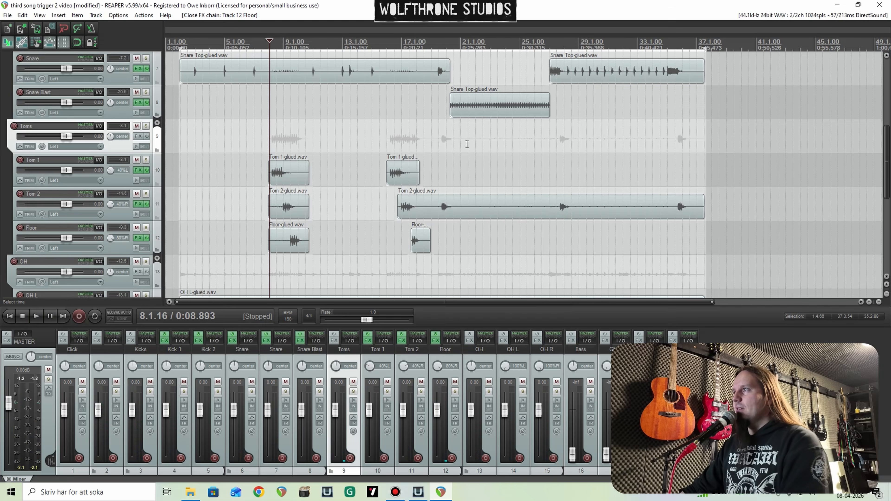
Step: Play part of the blast section with the full kit, solo the OH folder and stop playback
left_click(472, 138)
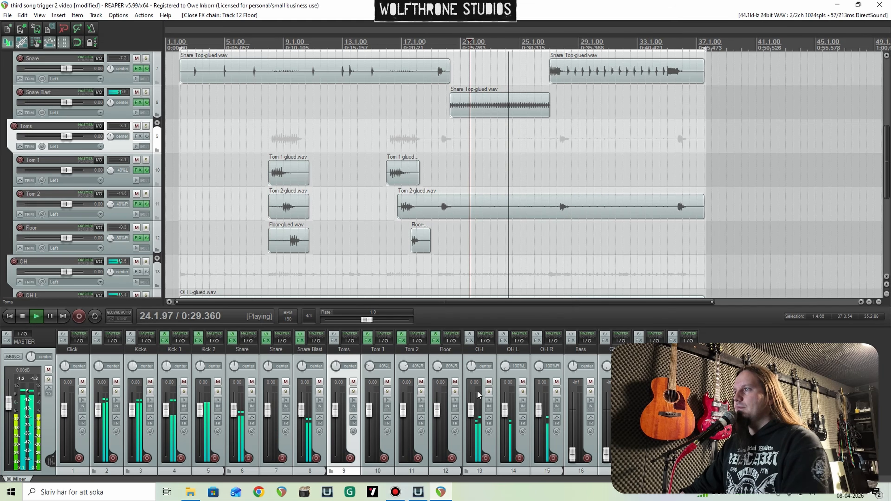
left_click(488, 392)
key("space")
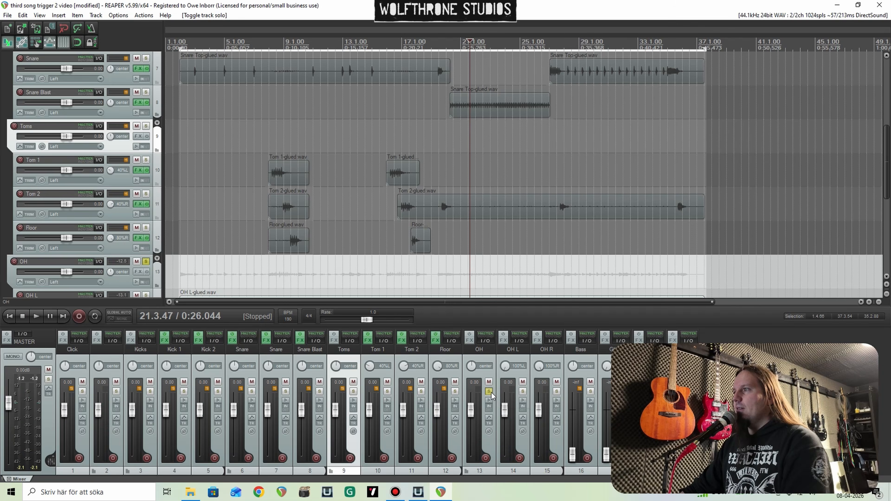
Step: Unsolo the OH folder, add Telos - Drums to it and switch the plug-in to the cymbals mode
left_click(489, 392)
left_click(469, 340)
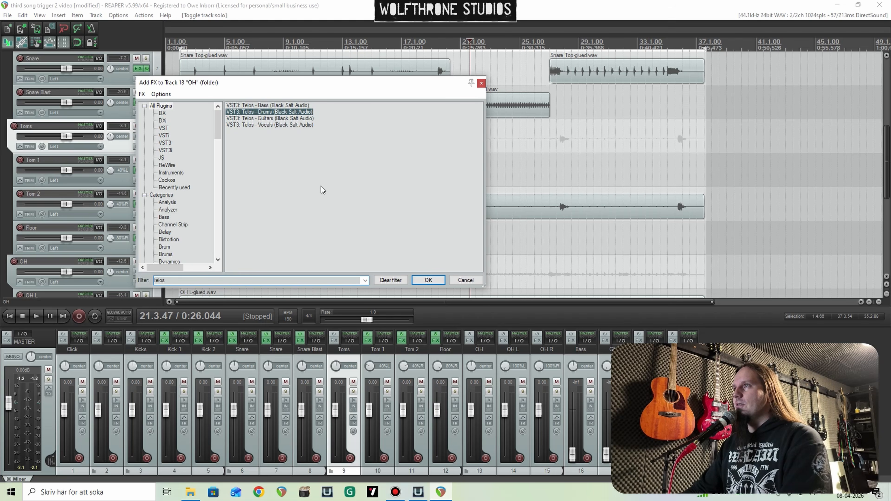
key("Return")
left_click(304, 104)
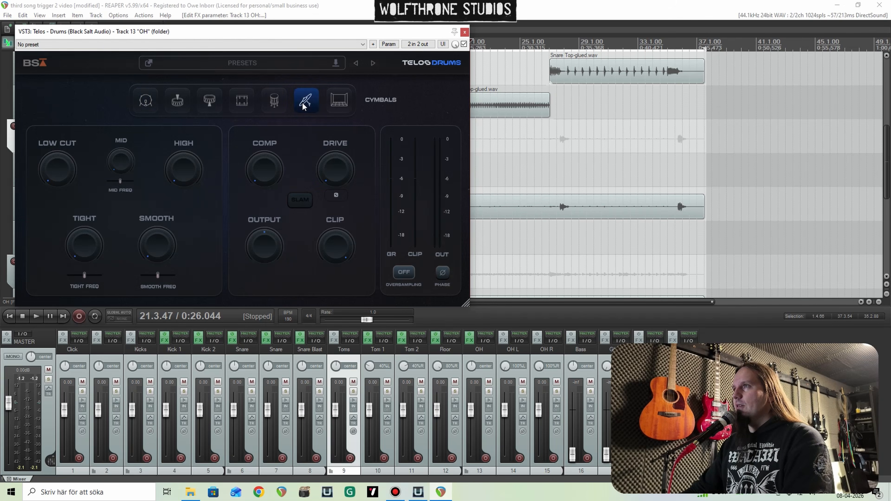
Step: Play the blast section and raise Smooth and Tight on OH's Telos, with Low Cut at 52
key("space")
left_click_drag(167, 235, 139, 205)
left_click_drag(100, 253, 78, 177)
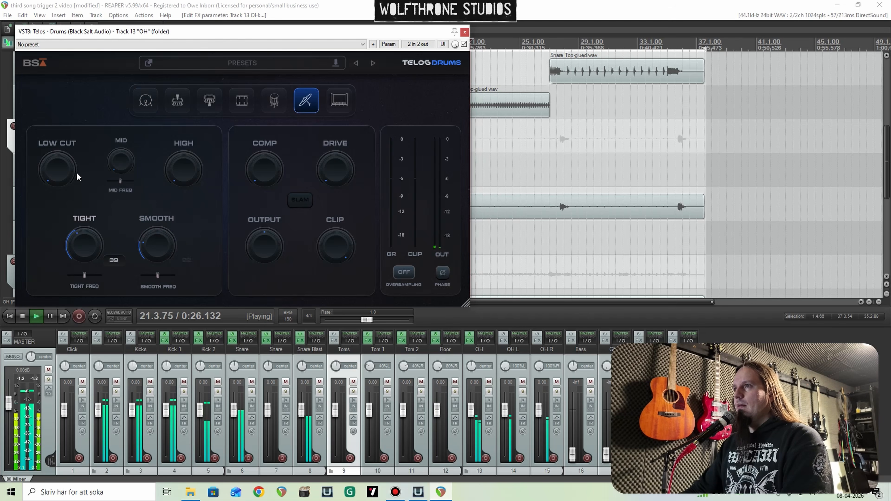
left_click_drag(77, 137, 97, 285)
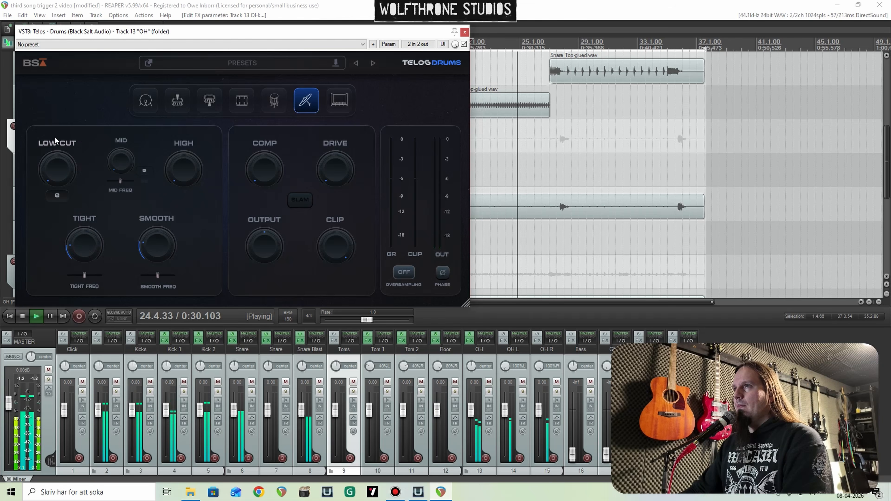
left_click_drag(55, 136, 47, 86)
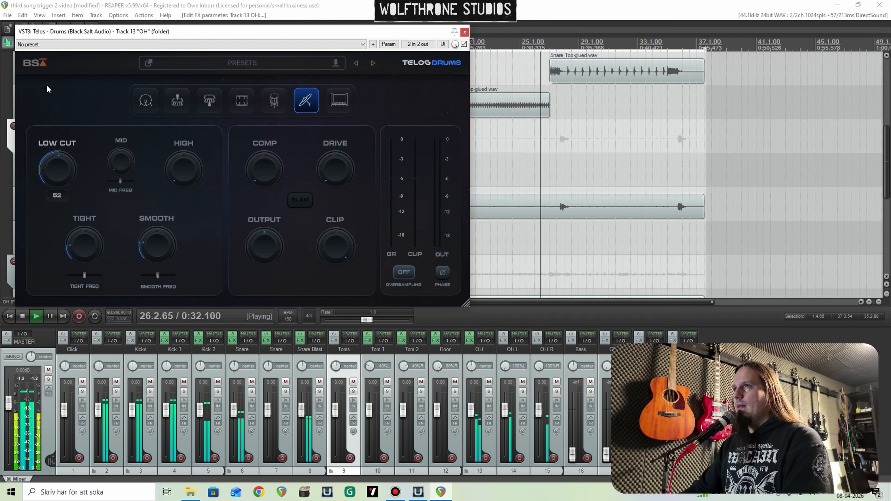
Step: Adjust High, Mid and the mid frequency on OH's Telos during playback, then close the plug-in and stop
left_click_drag(187, 171, 481, 139)
left_click(560, 167)
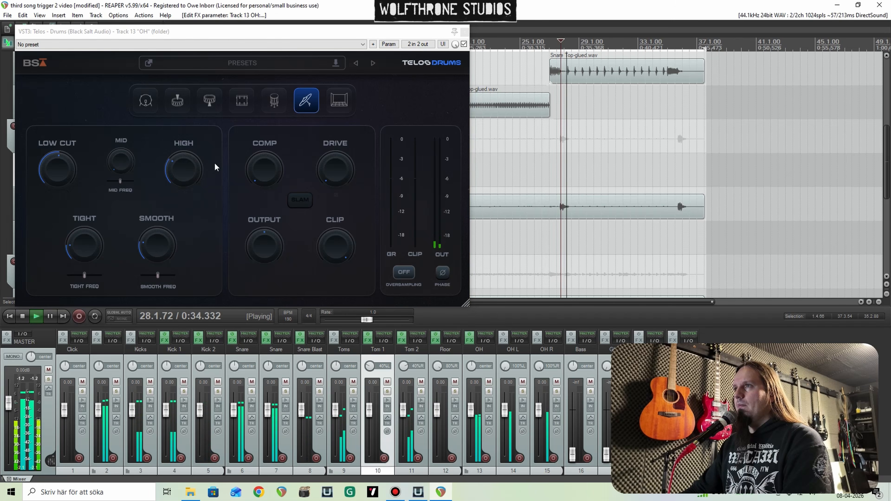
mouse_move(186, 166)
left_mouse_down()
mouse_move(179, 123)
mouse_move(183, 157)
left_mouse_up()
left_click_drag(125, 167, 114, 75)
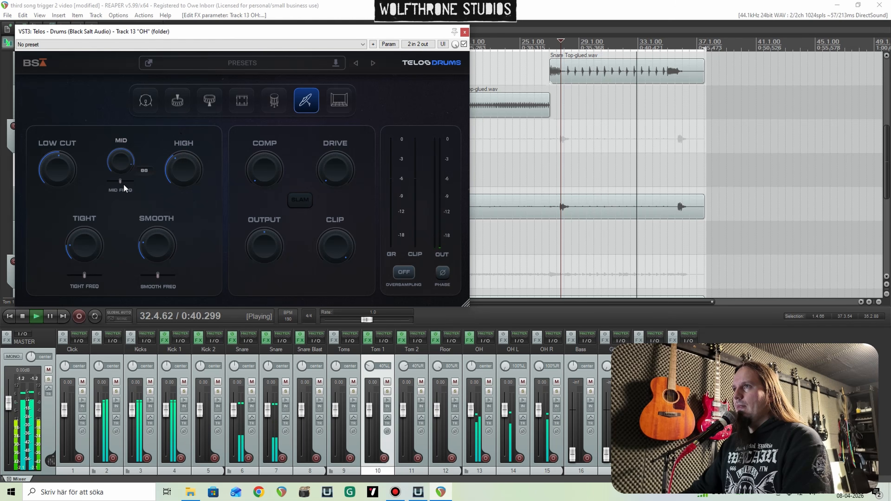
left_click_drag(121, 179, 126, 224)
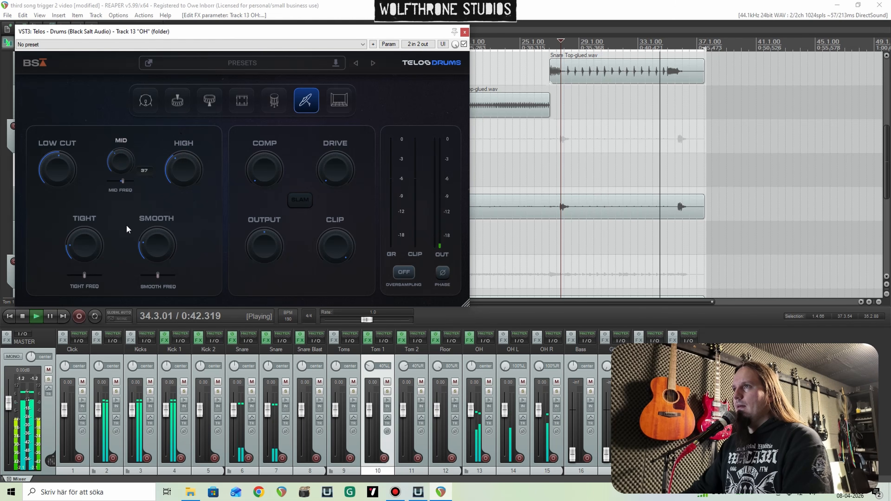
left_click(465, 32)
key("space")
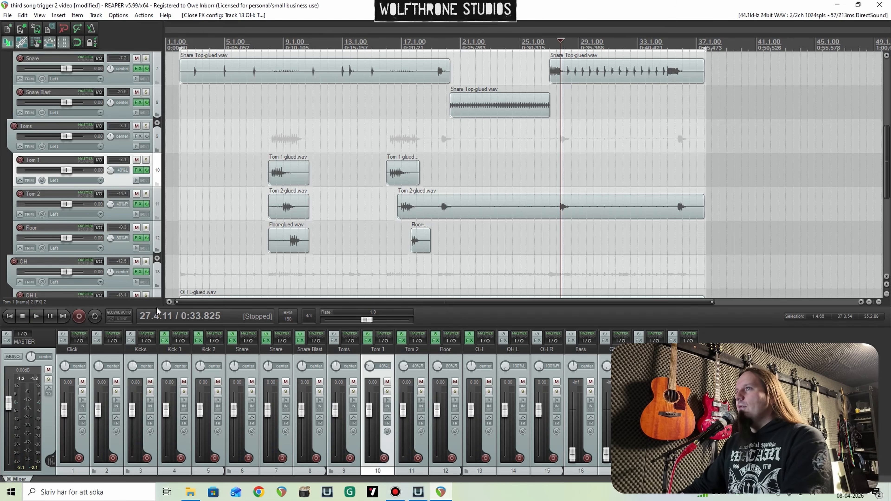
Step: Solo the main drum folder on track 2 and add the BSA Drum Bus plug-in to it
scroll(2, 185, "up", 6)
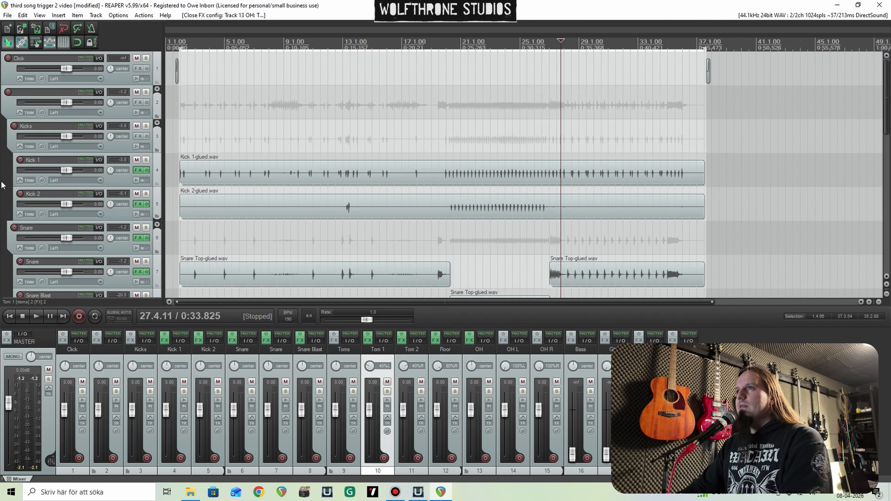
left_click(146, 92)
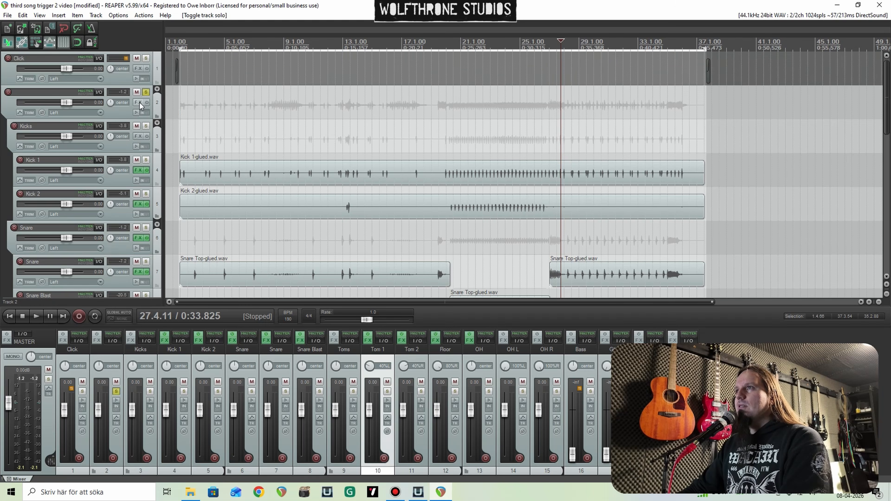
left_click(138, 103)
type("drum")
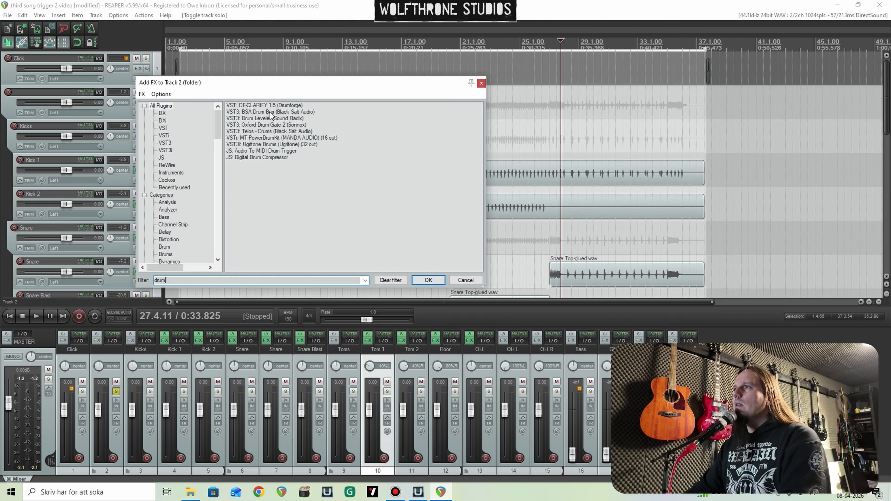
left_click(270, 112)
key("Return")
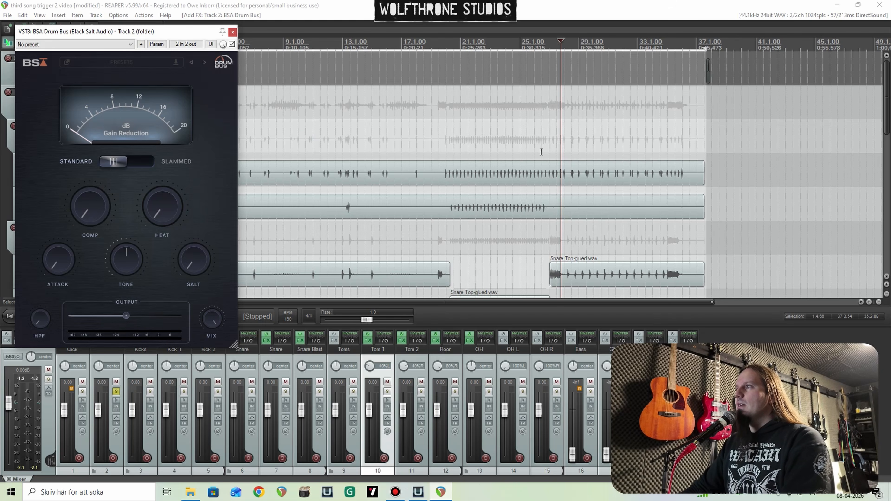
Step: Play from the end of the blast section and raise Comp and Attack on Drum Bus, with Heat at 77% and Tone at 14%
left_click(557, 142)
key("space")
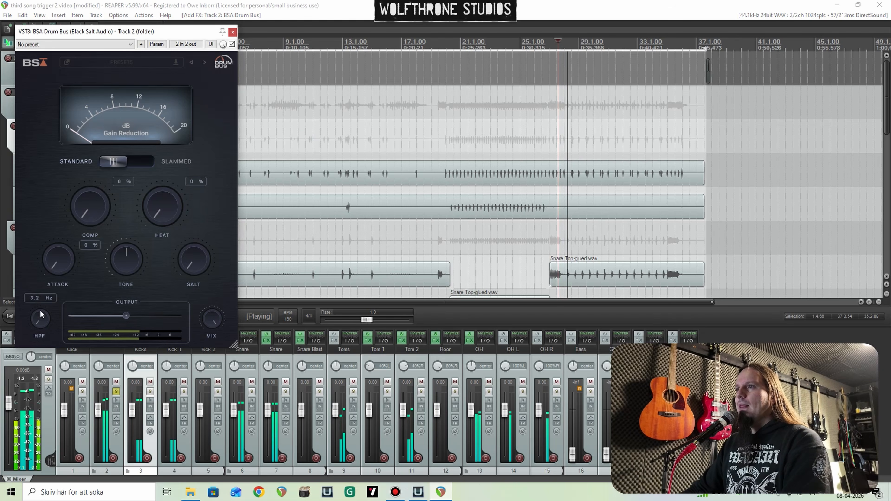
left_click_drag(76, 222, 75, 146)
left_click_drag(55, 254, 44, 179)
left_click_drag(161, 213, 151, 118)
left_click_drag(130, 263, 130, 251)
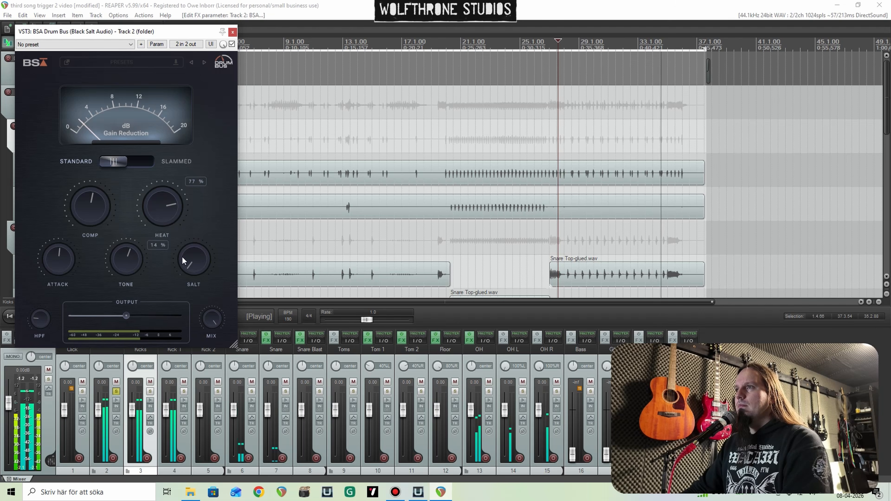
Step: Set Drum Bus Salt to about 62% and Output to -0.96 dB, then close the plug-in and stop playback
left_click_drag(191, 260, 199, 297)
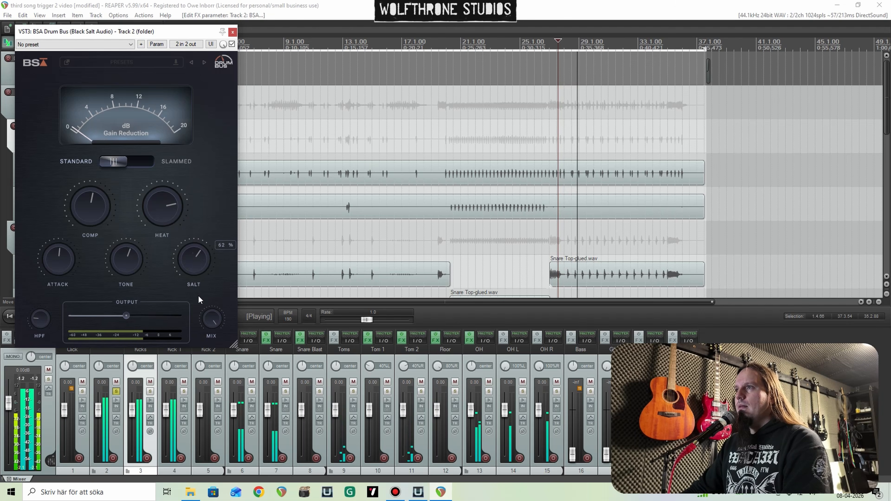
left_click_drag(126, 315, 124, 315)
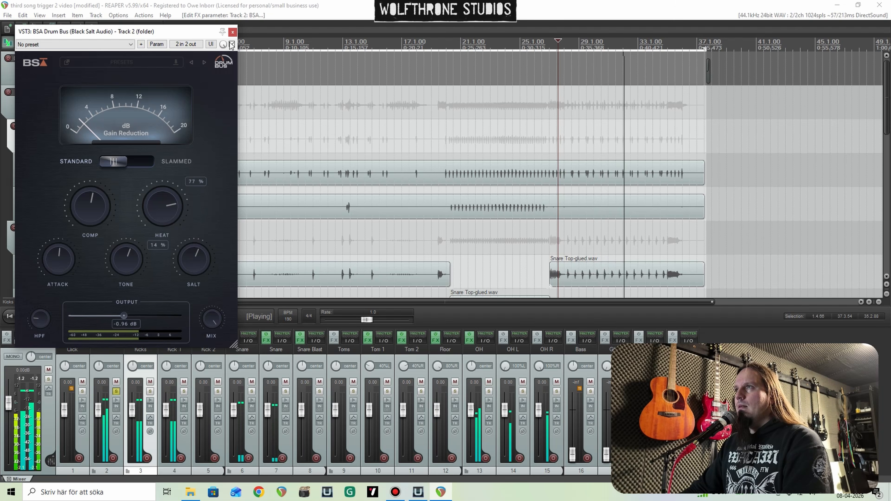
left_click(233, 32)
key("space")
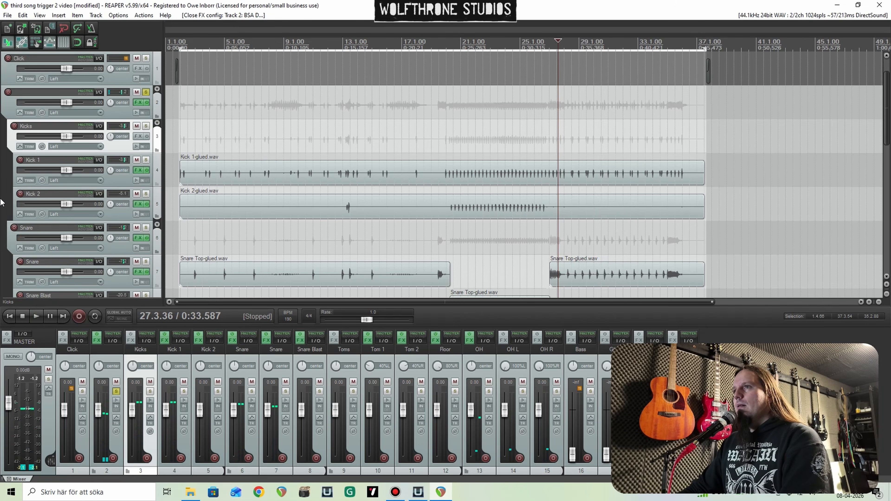
Step: Add the MBDBVerb reverb after Telos - Drums in the Snare folder's effect chain
scroll(2, 204, "down", 1)
scroll(1, 204, "down", 1)
left_click(137, 171)
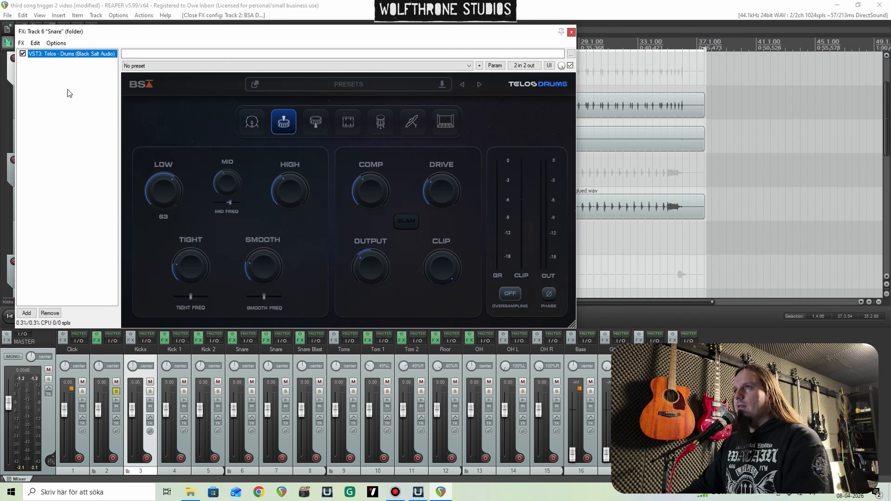
right_click(98, 99)
left_click(97, 100)
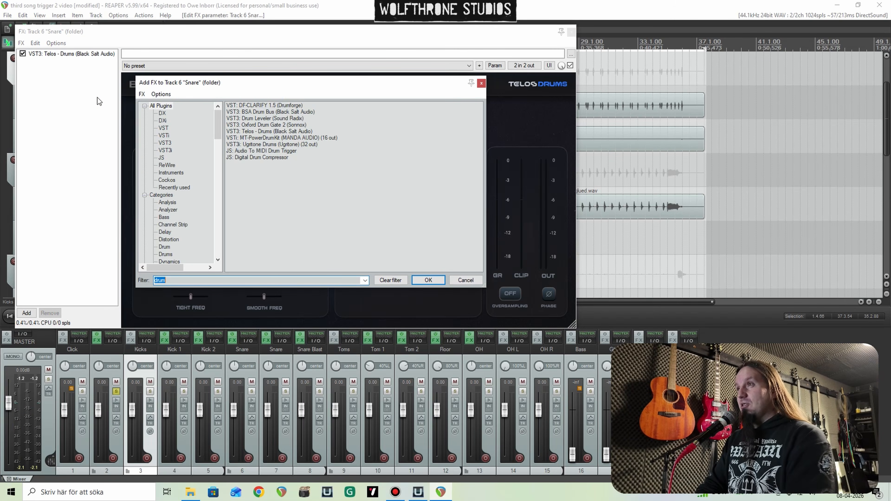
type("verb")
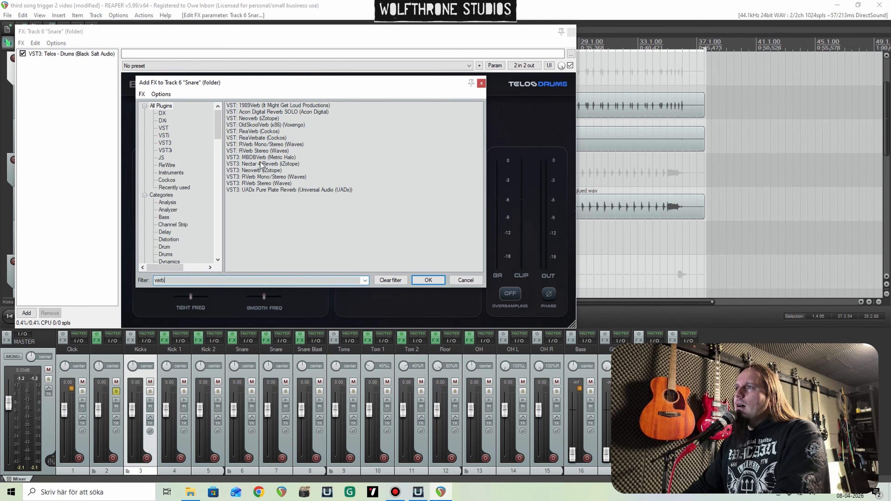
double_click(260, 158)
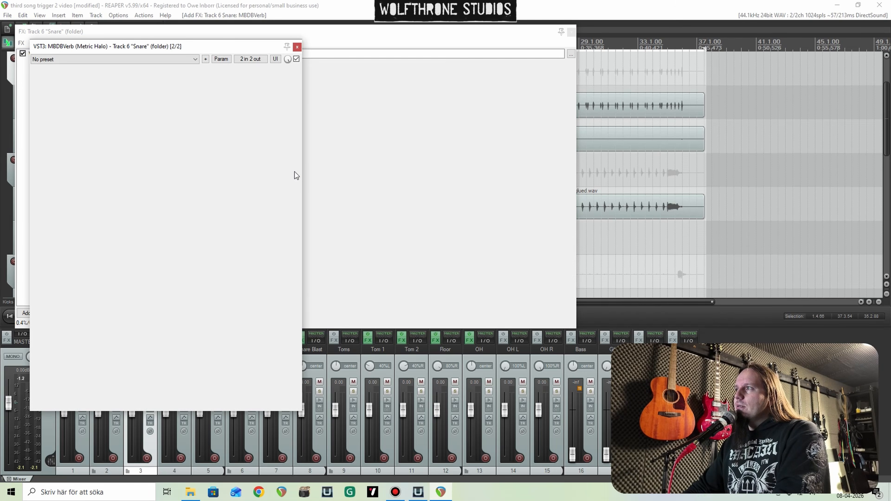
Step: During playback, adjust the snare reverb's pre-delay, change the SML setting, lower its fader to about -4.7, and set HPF to about 204
key("space")
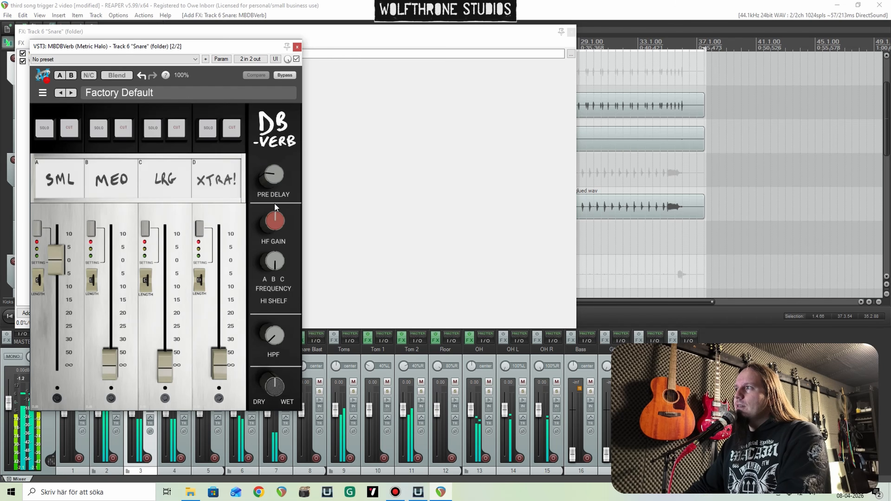
left_click_drag(276, 176, 276, 182)
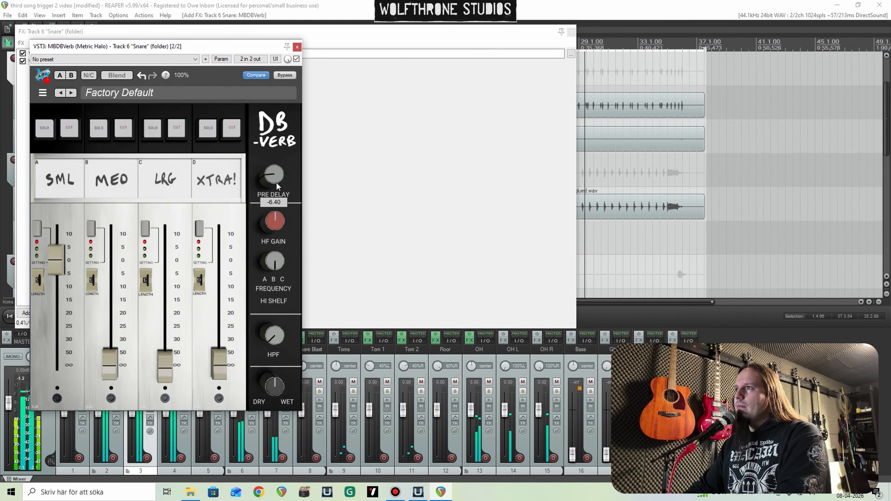
left_click(38, 231)
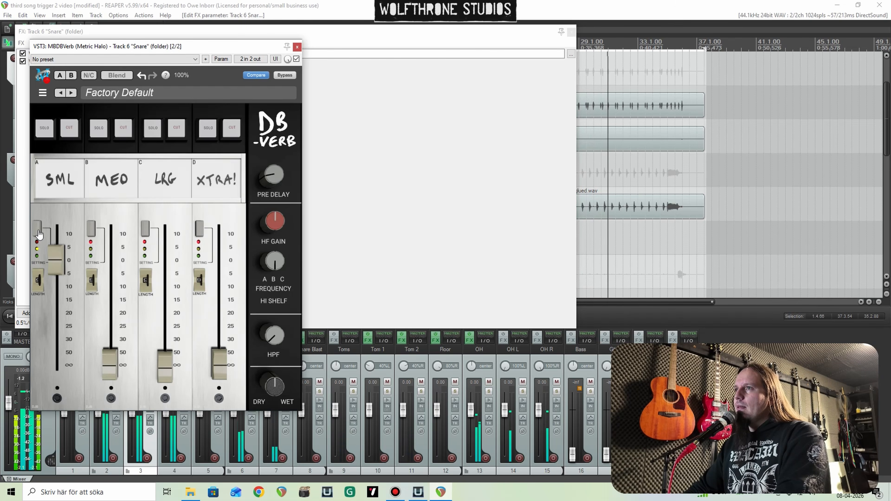
left_click_drag(59, 258, 58, 274)
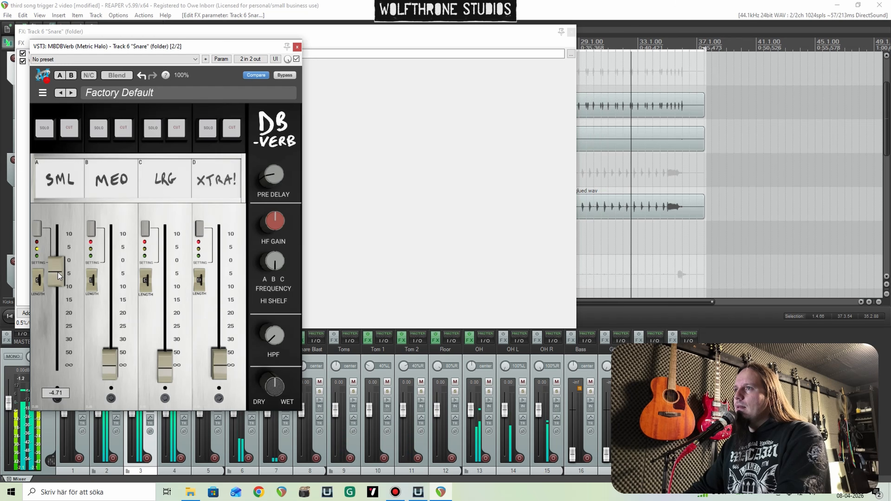
left_click_drag(275, 338, 273, 300)
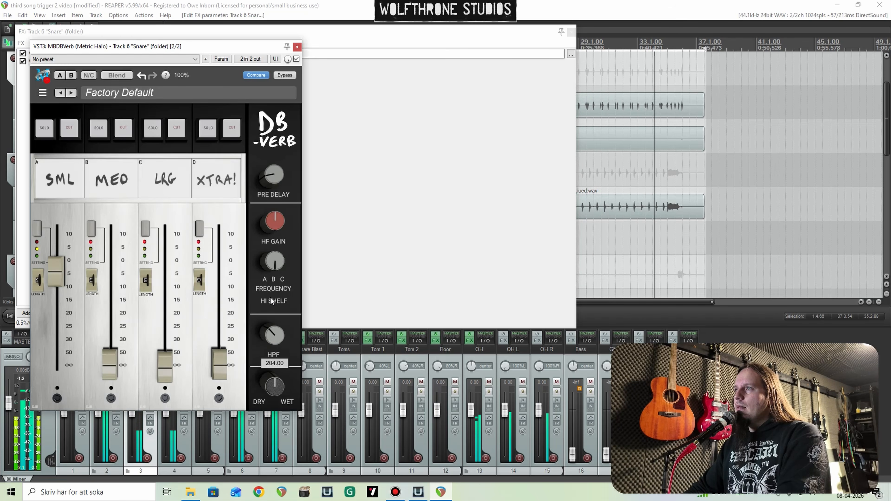
Step: Set the snare reverb's MED fader to about -15.7, HF Gain to 2.30 and Dry/Wet to 38.40, then close the effect chain
left_click_drag(107, 312, 117, 279)
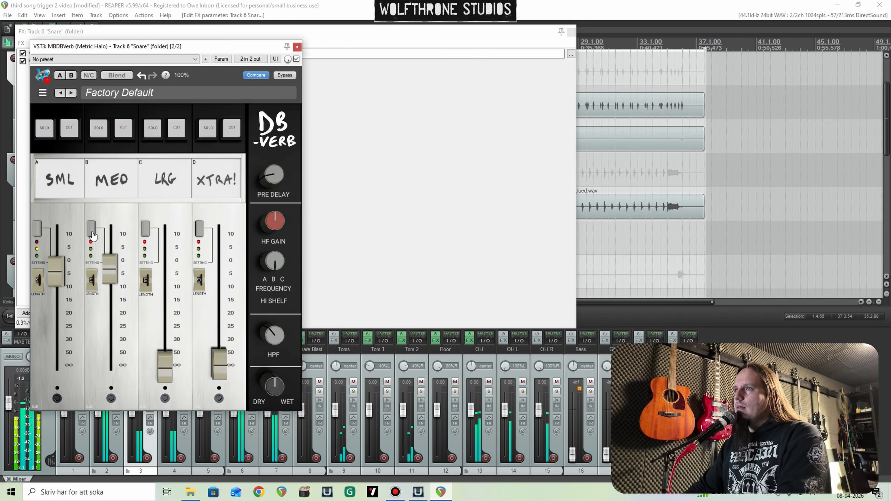
left_click_drag(110, 270, 112, 299)
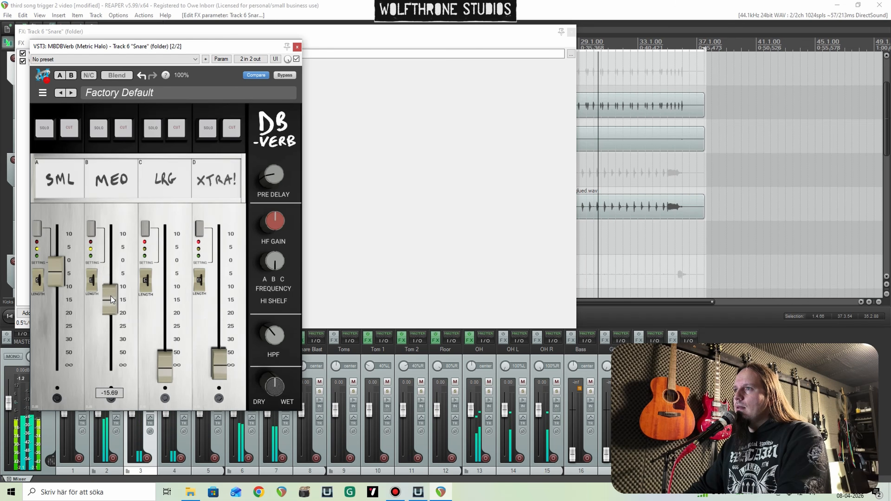
left_click_drag(278, 225, 277, 220)
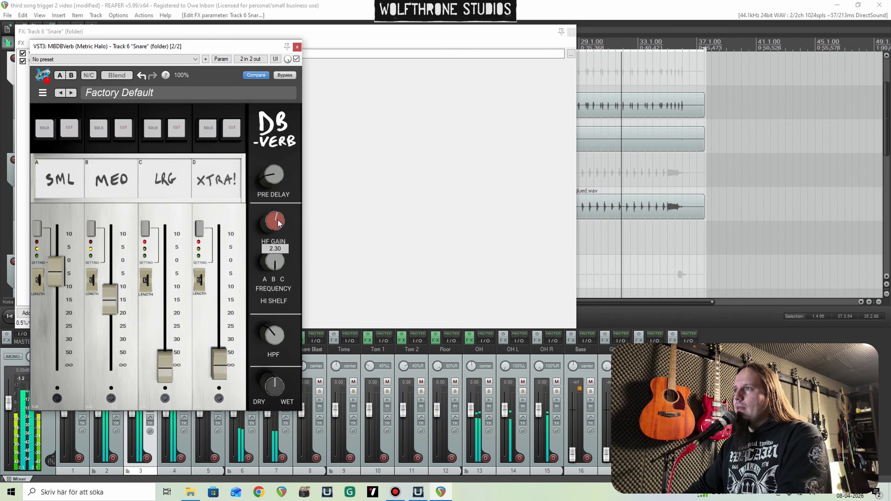
left_click_drag(275, 386, 274, 426)
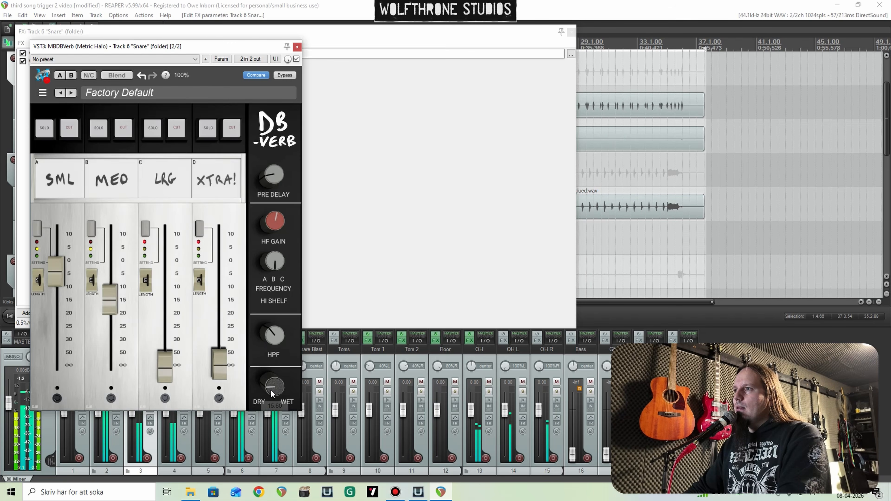
left_click_drag(270, 387, 266, 361)
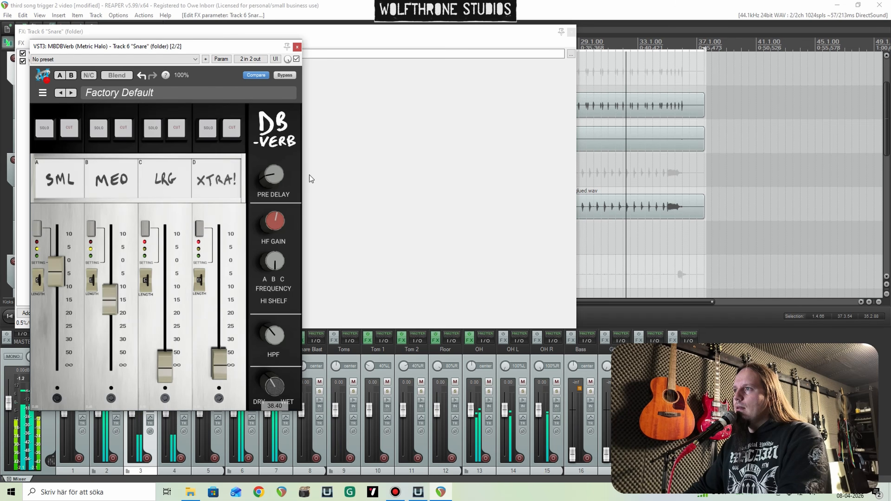
left_click(297, 47)
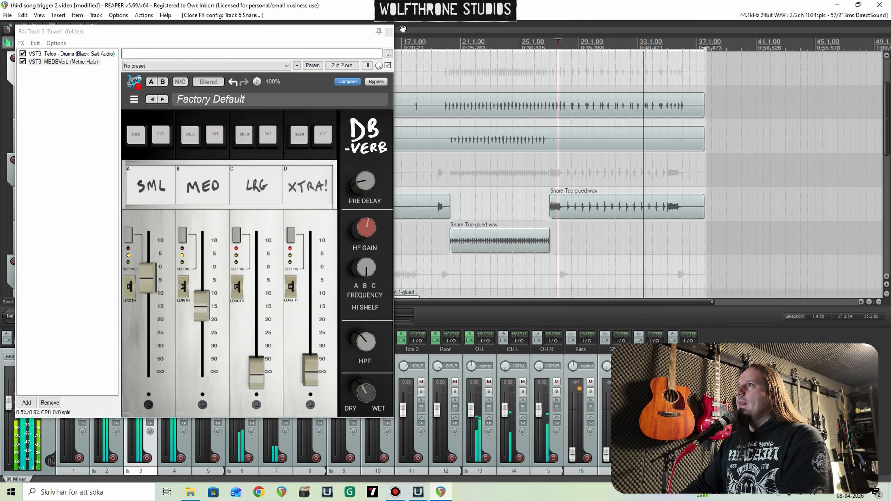
left_click(389, 32)
Step: Add the Little Plate reverb to the Toms folder track
scroll(1, 219, "down", 1)
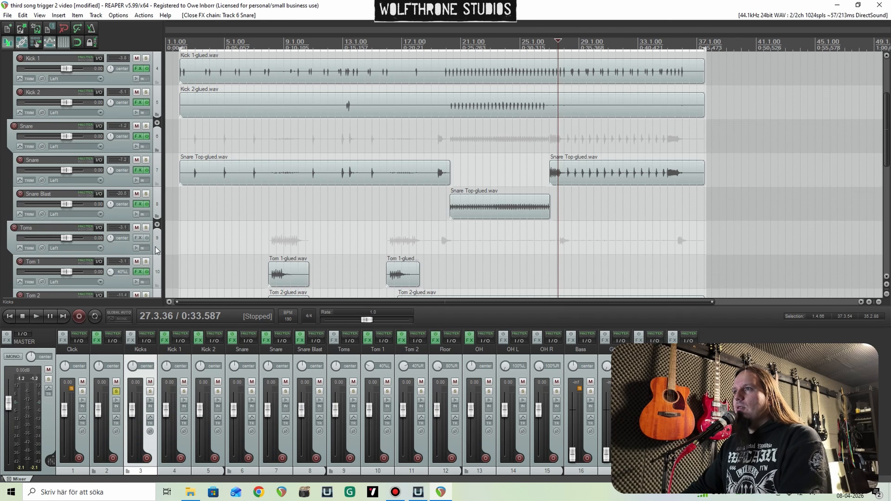
left_click(139, 238)
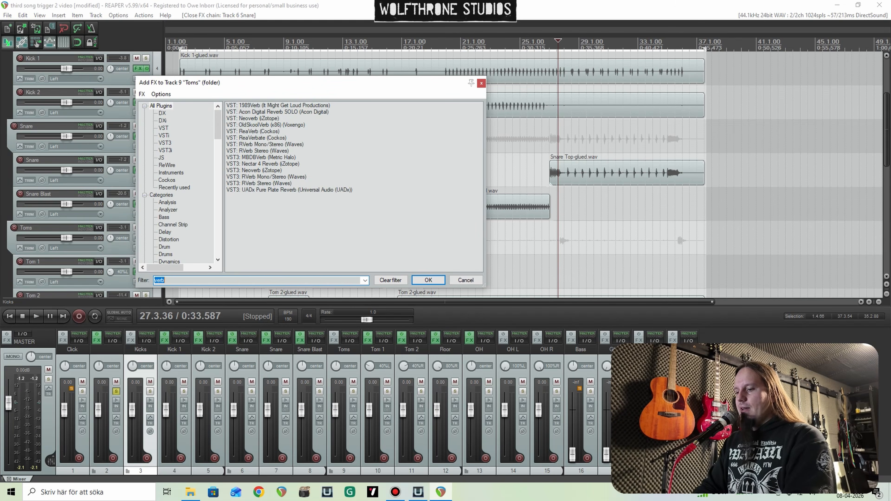
double_click(259, 105)
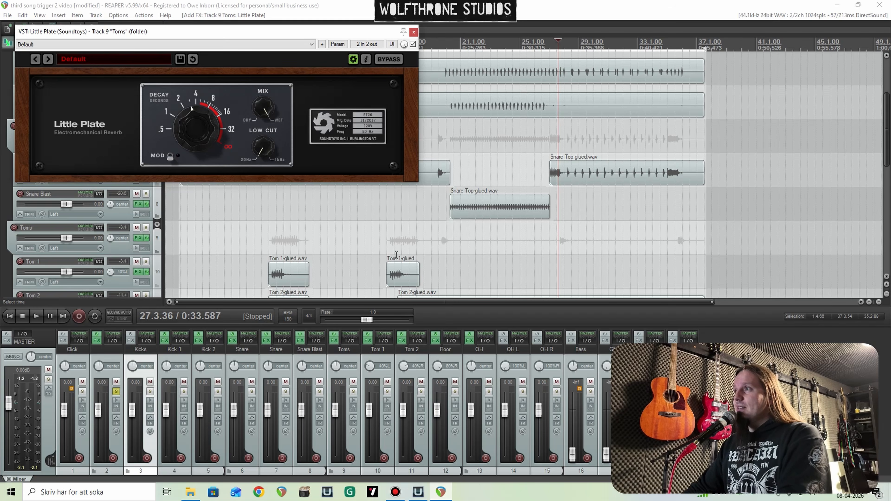
Step: While playing the second tom fill, shorten Little Plate's Decay, raise its Low Cut to about midway and lower its Mix, then close the plug-in
left_click(386, 253)
key("space")
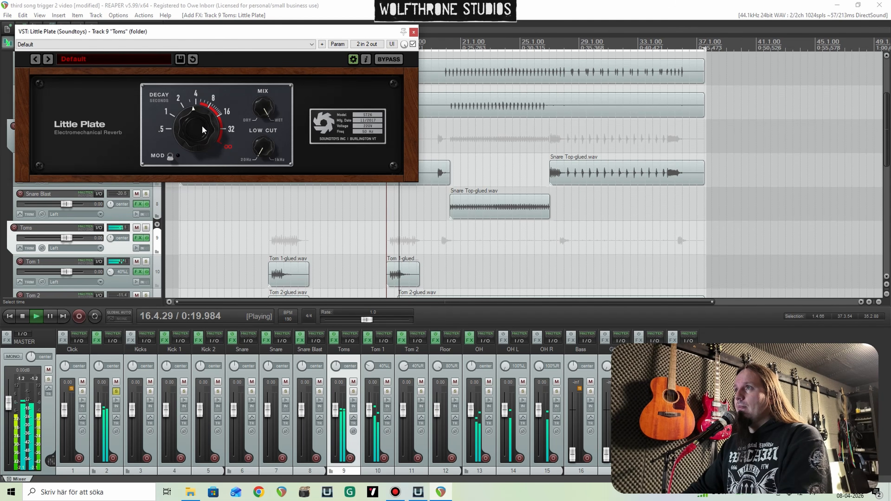
left_click_drag(202, 126, 204, 135)
key("space")
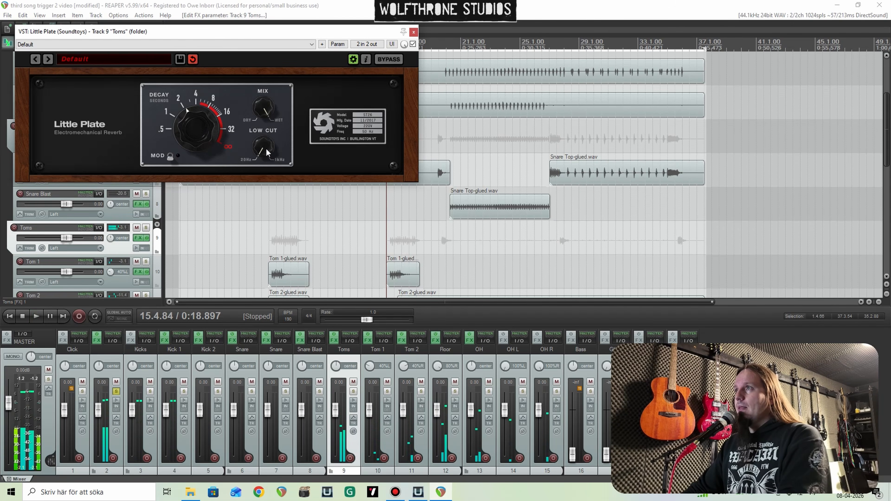
key("space")
left_click_drag(270, 135, 262, 107)
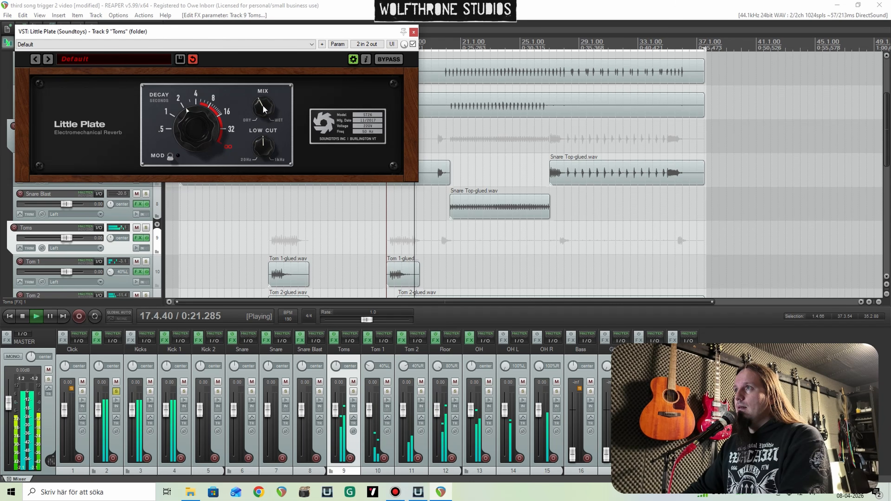
key("space")
key("space")
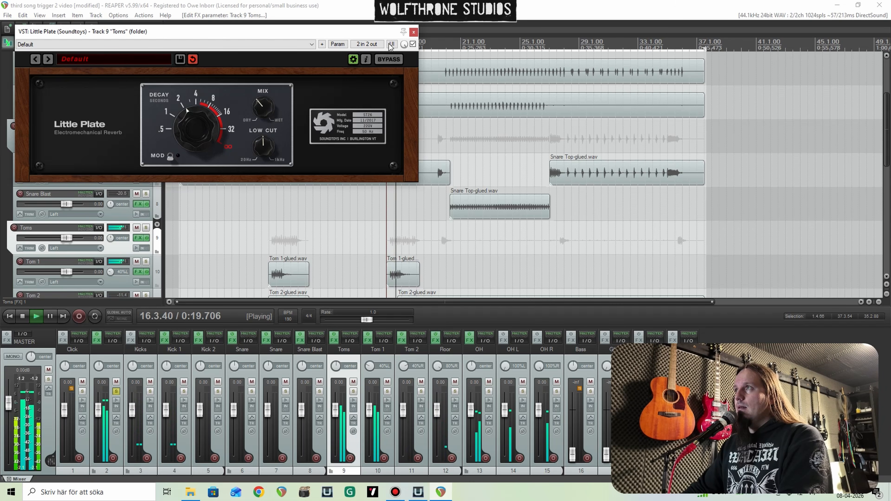
left_click(414, 33)
Step: Replay the tom fill and lower Trigger 2's Detail on the Tom 2 track to 23, then close the effect chain
scroll(22, 165, "down", 3)
scroll(488, 198, "up", 2)
scroll(487, 197, "up", 3)
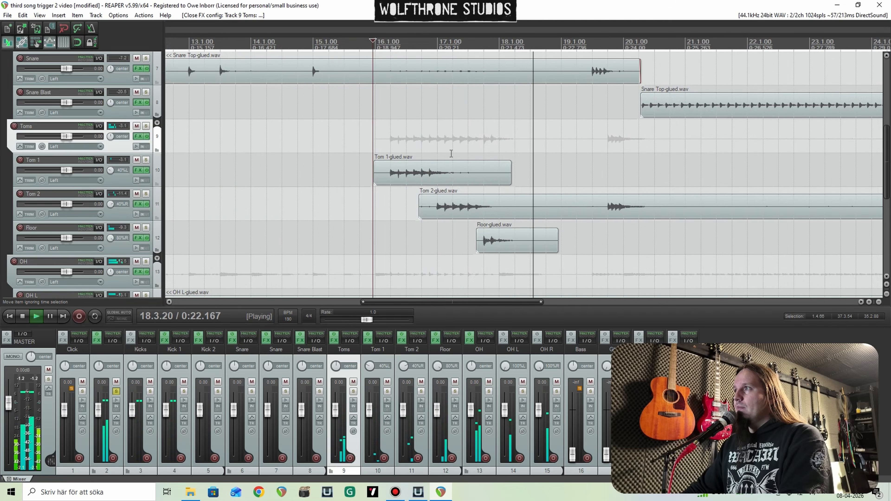
left_click(423, 128)
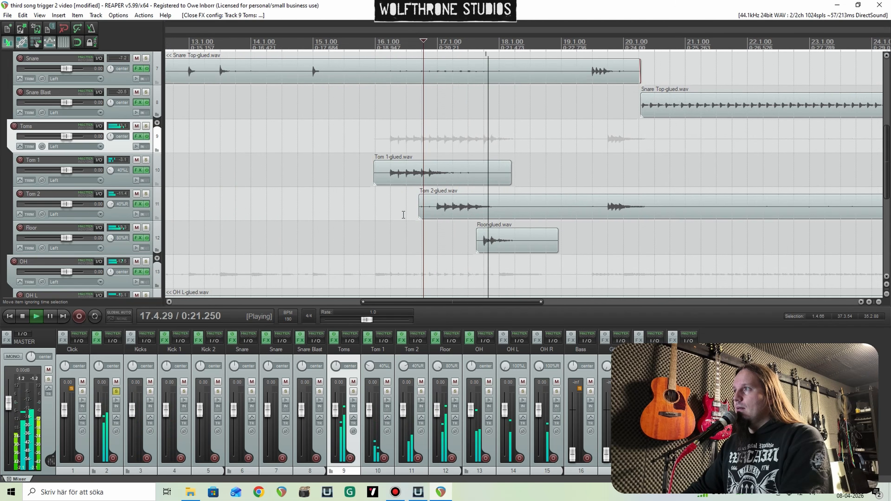
key("space")
left_click(138, 204)
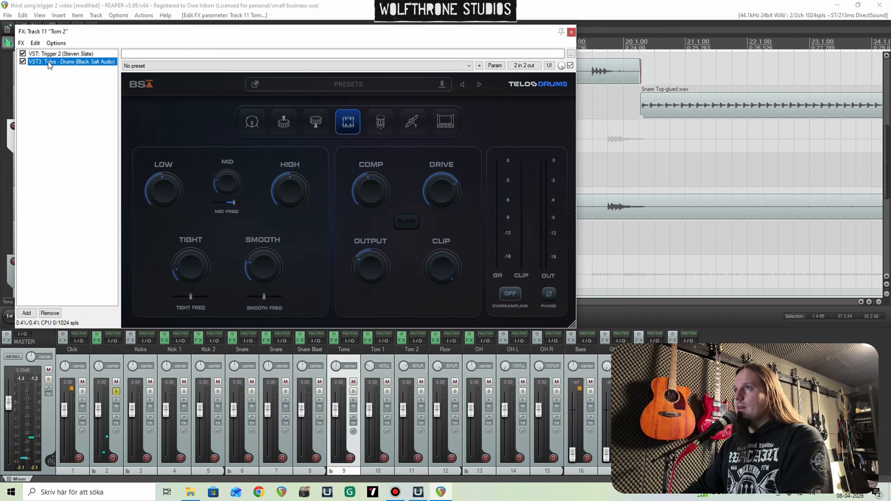
left_click(53, 53)
key("space")
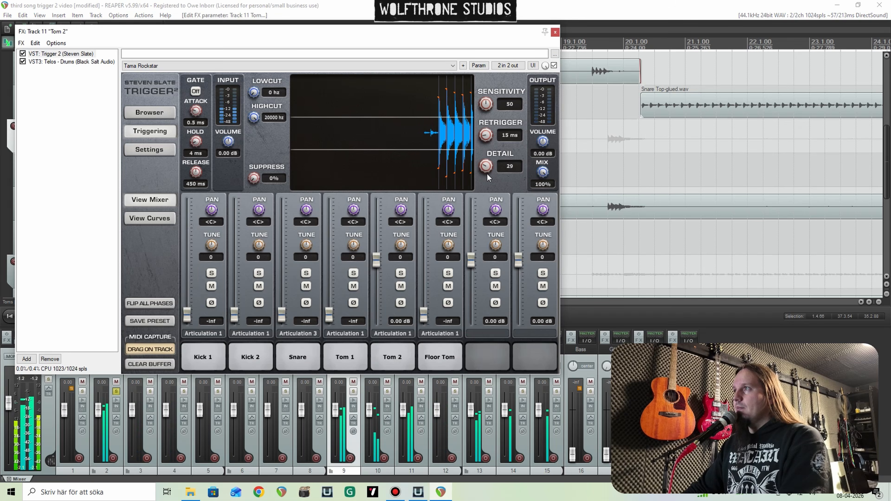
left_click_drag(487, 173, 487, 180)
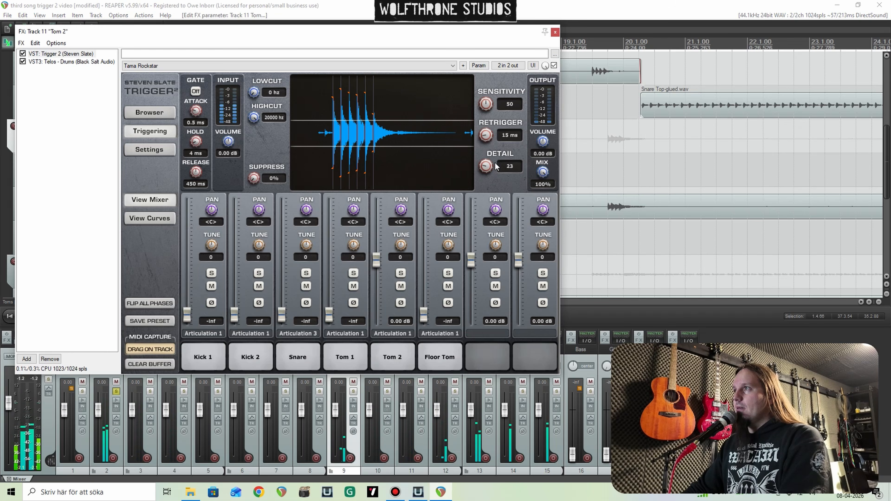
left_click(554, 33)
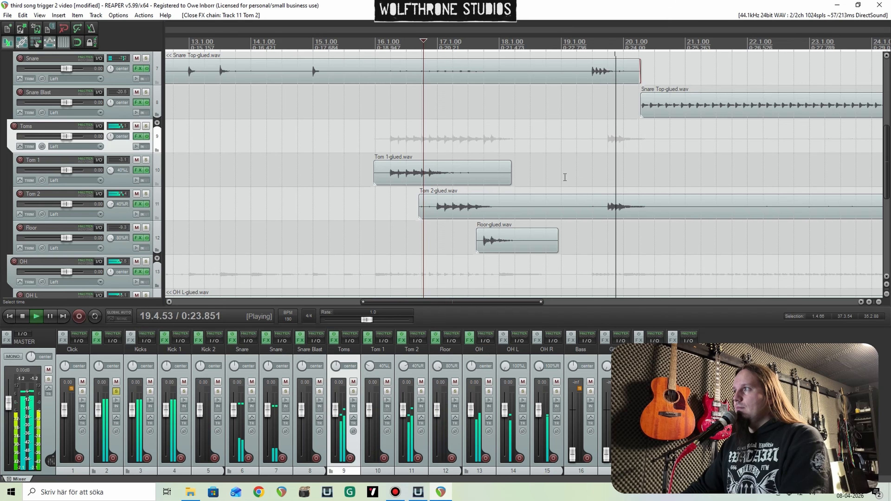
Step: Compare the drum mix with the effects bypassed on all tracks against the processed sound during playback, leaving the effects enabled
scroll(563, 177, "down", 3)
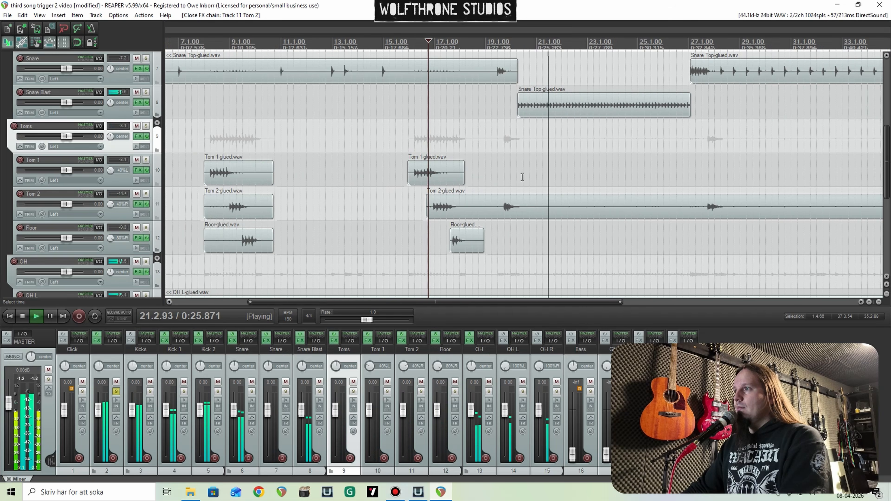
key("space")
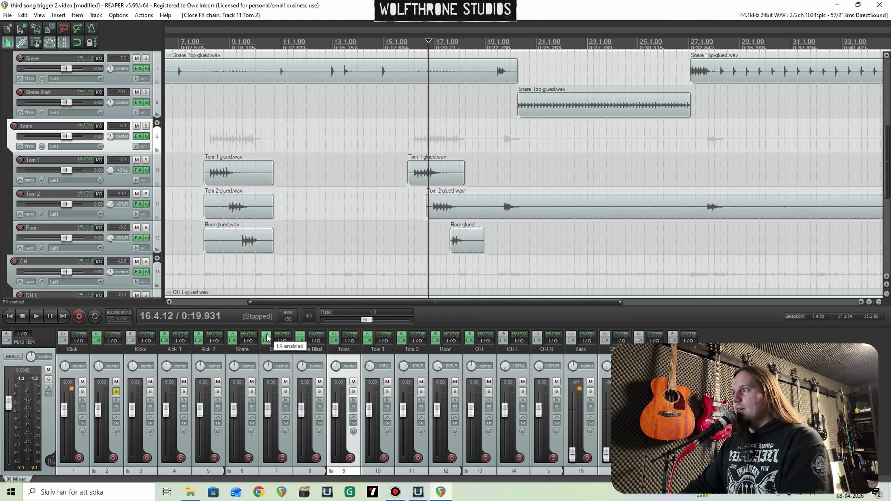
left_click(267, 338)
key("space")
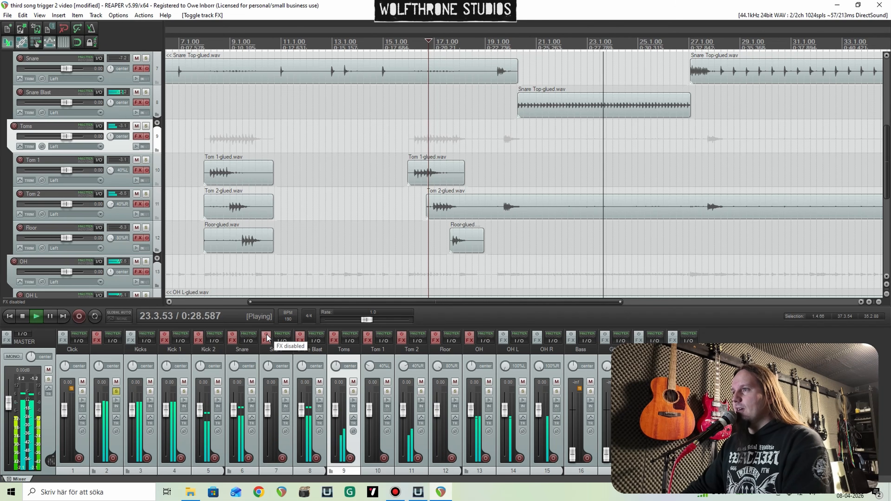
left_click(266, 338)
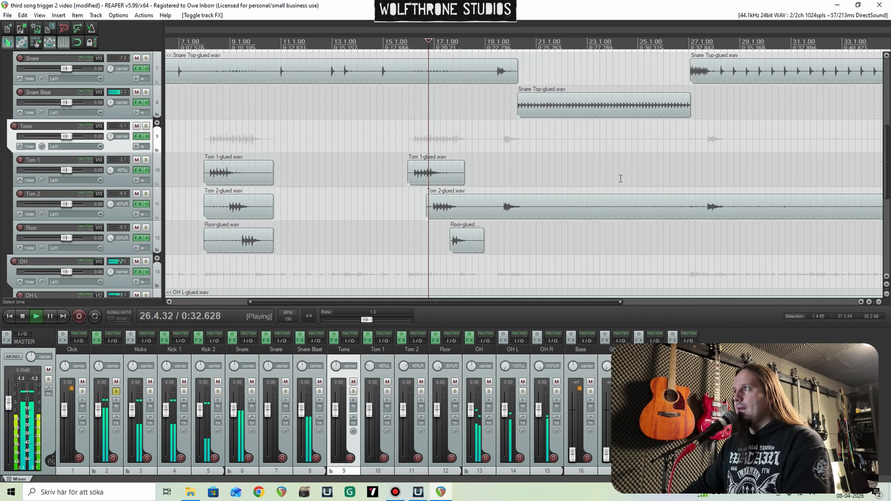
scroll(620, 179, "down", 2)
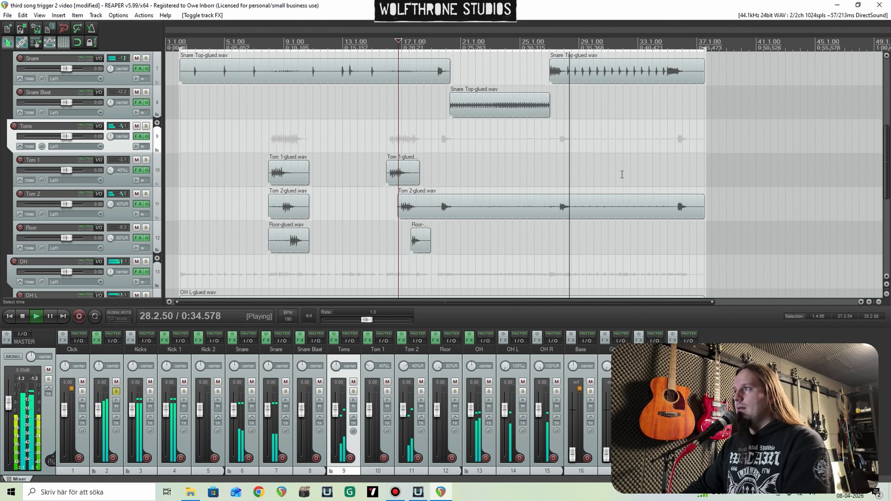
scroll(393, 195, "down", 2)
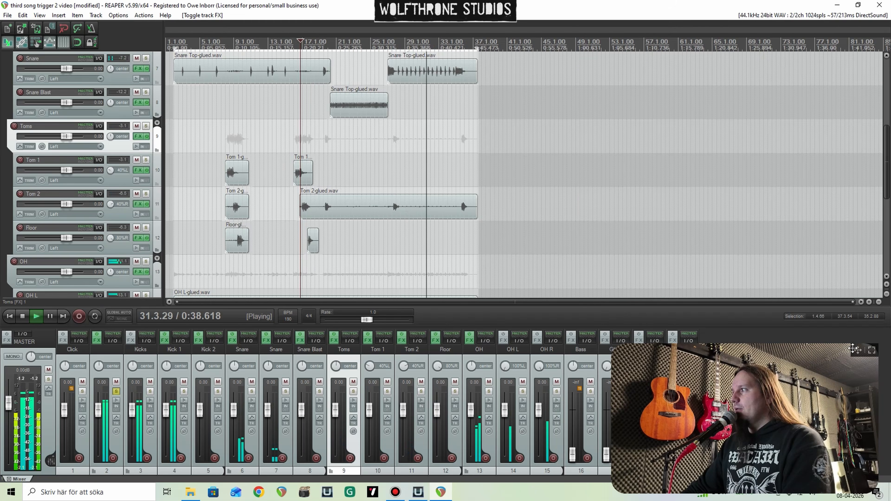
Step: Bring the Bass track in with the drums by soloing it and setting its volume to 0.00 dB, then play from around bar 20
left_click_drag(854, 349, 854, 78)
scroll(274, 168, "down", 3)
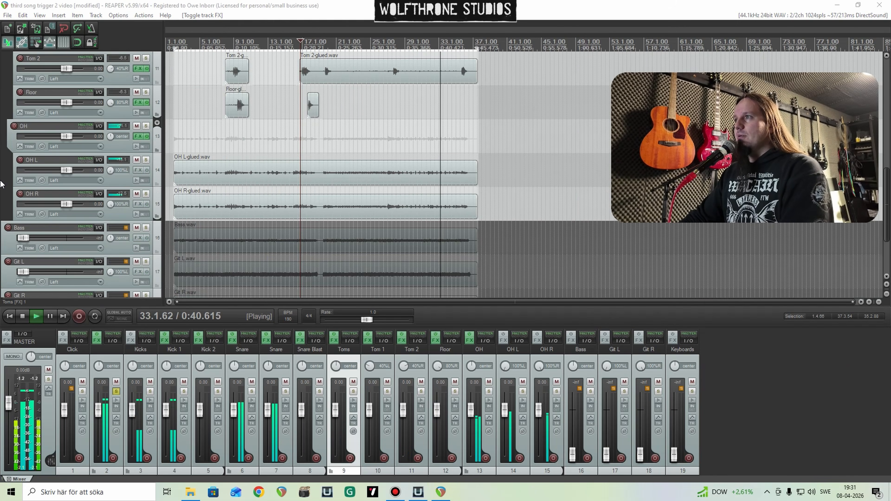
left_click(204, 137)
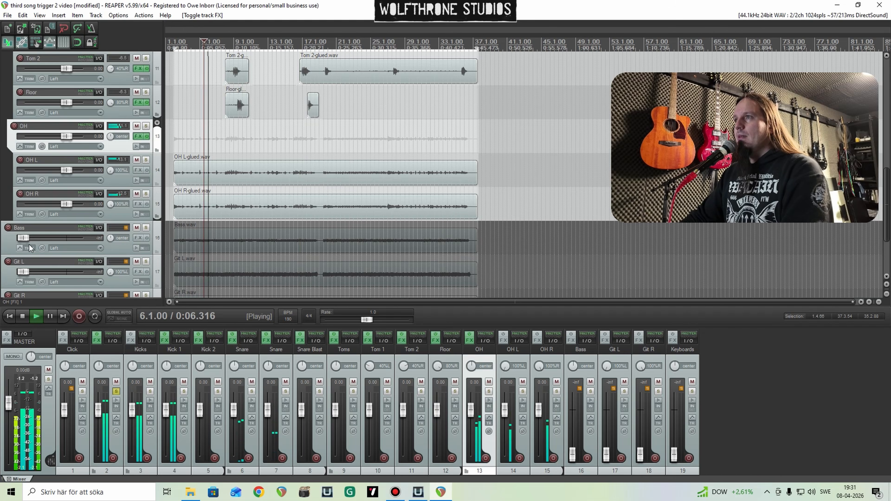
left_click_drag(22, 238, 63, 239)
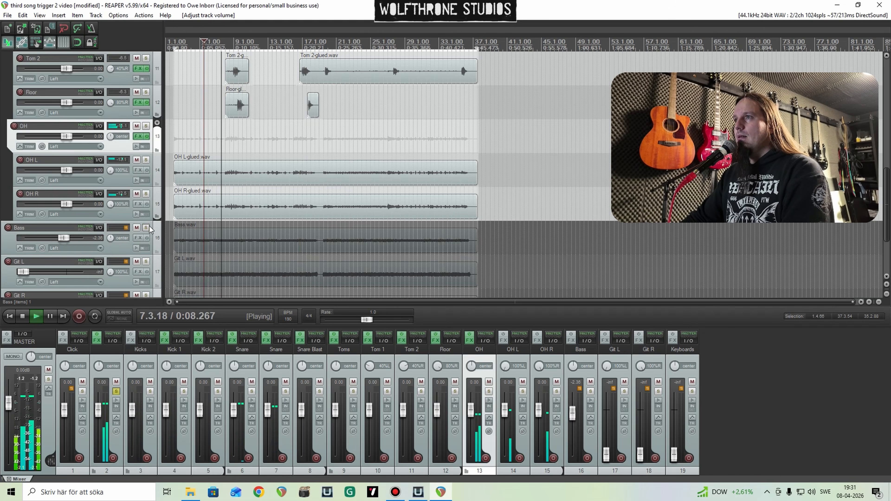
left_click(146, 228)
double_click(66, 240)
left_click(338, 144)
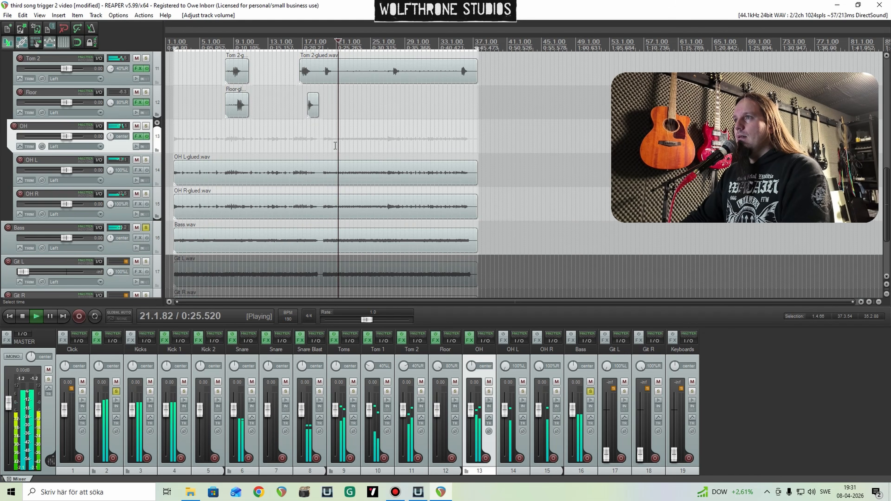
Step: Add Telos - Bass to the Bass track, raise Low, Low Mid, Mid and both band compressors, and set Compress to about 44%
left_click(137, 238)
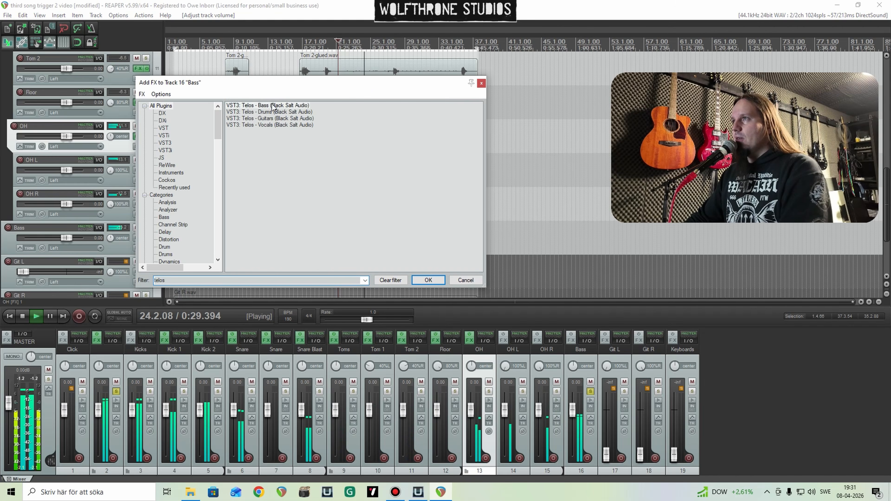
key("Return")
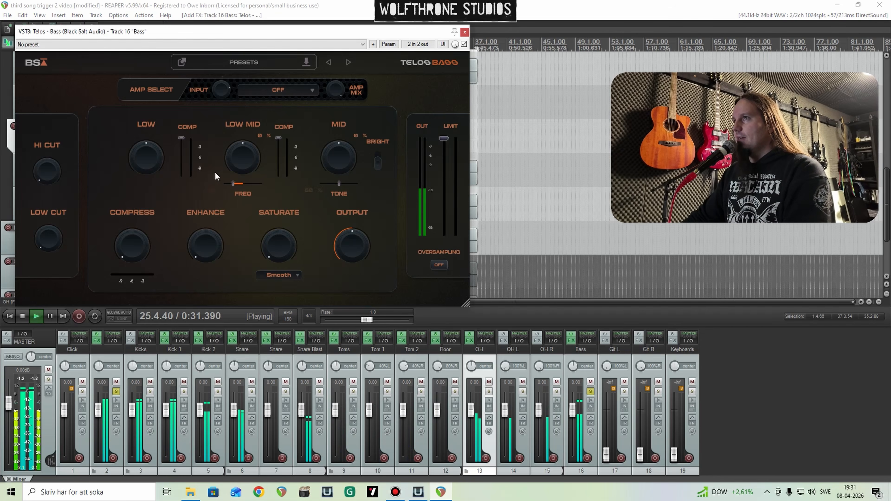
left_click_drag(182, 145, 204, 175)
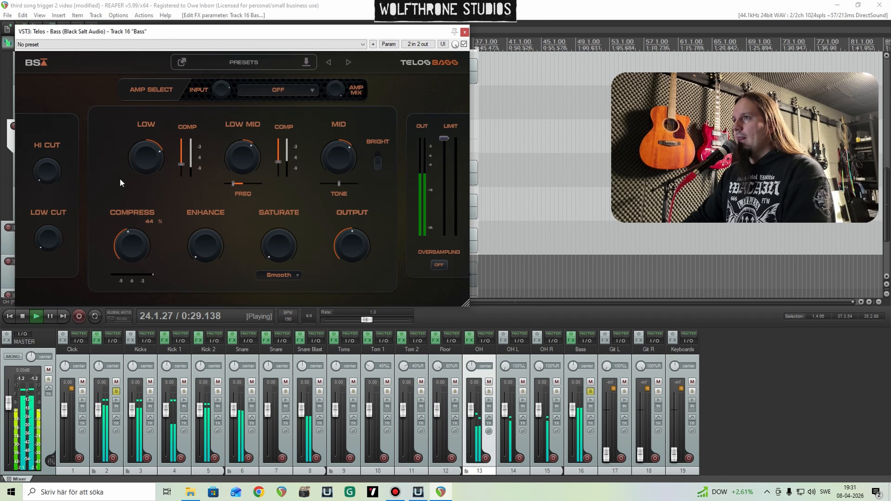
Step: Raise Enhance and Saturate in Telos - Bass, lower its Output, then close the plug-in and stop playback
left_click_drag(215, 252, 195, 193)
left_click_drag(266, 243, 295, 97)
mouse_move(352, 246)
left_mouse_down()
mouse_move(349, 262)
mouse_move(352, 255)
left_mouse_up()
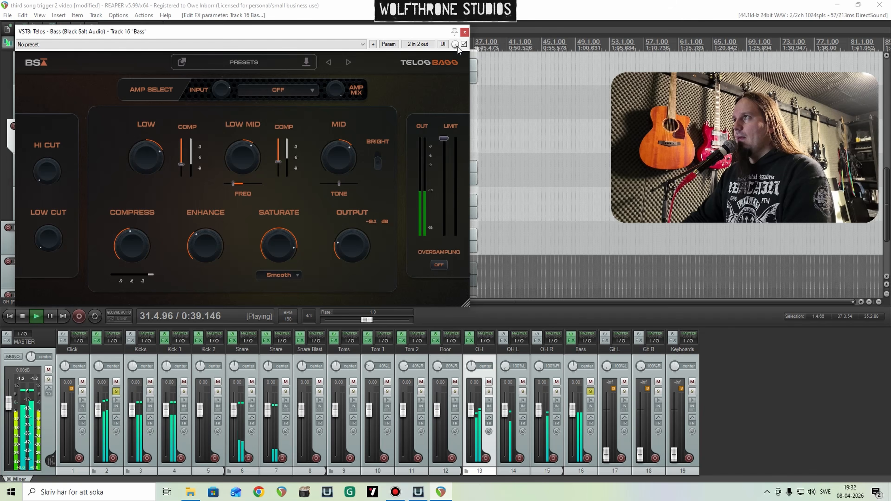
left_click(464, 32)
key("space")
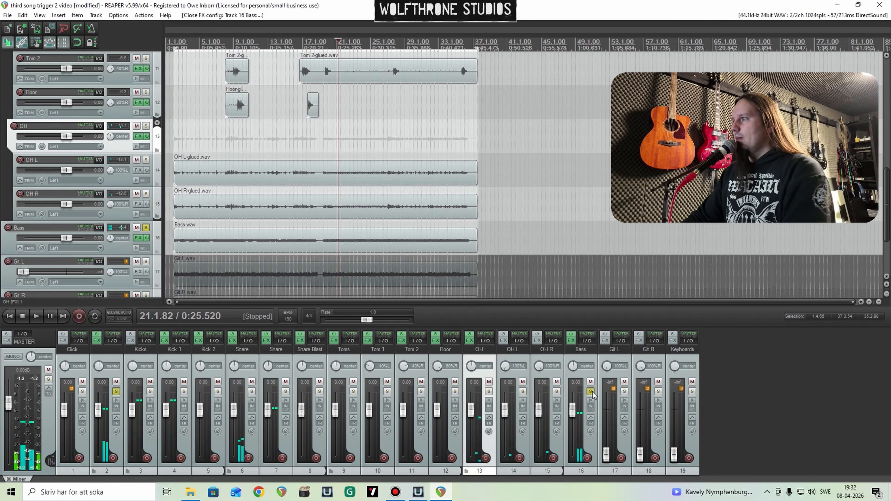
Step: Insert a new track above Git L, make it a folder containing Git L and Git R, and set both guitar faders to 0.00 dB
key("ctrl+t")
left_click(651, 376)
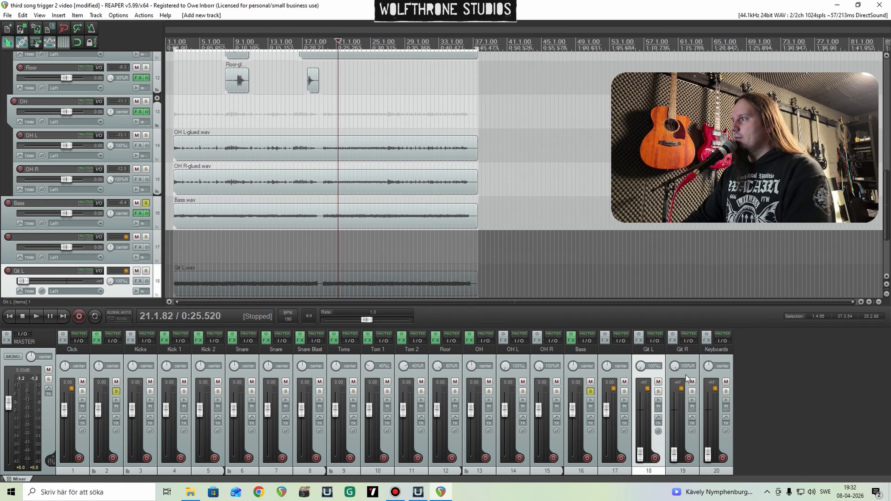
left_click(684, 377, "shift")
left_click_drag(109, 236, 103, 213)
double_click(24, 248)
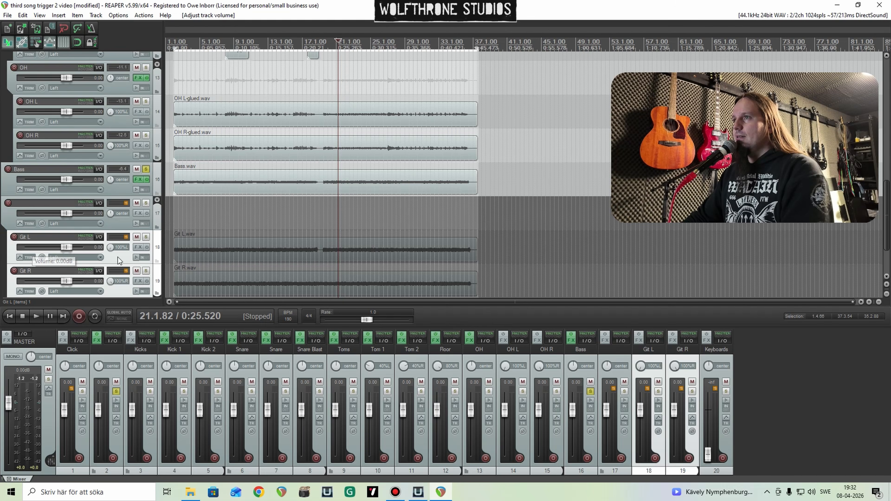
left_click(118, 257)
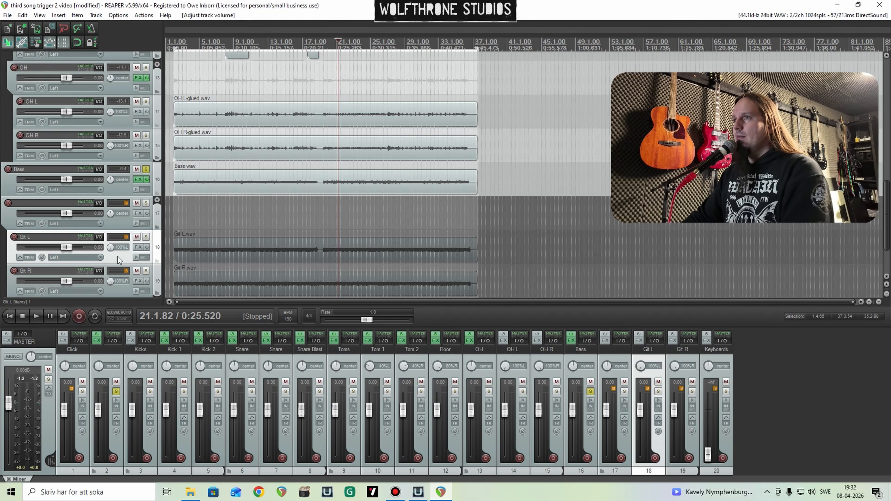
Step: Solo the unnamed guitar folder track and add Telos - Guitars to it
left_click(146, 204)
left_click(138, 213)
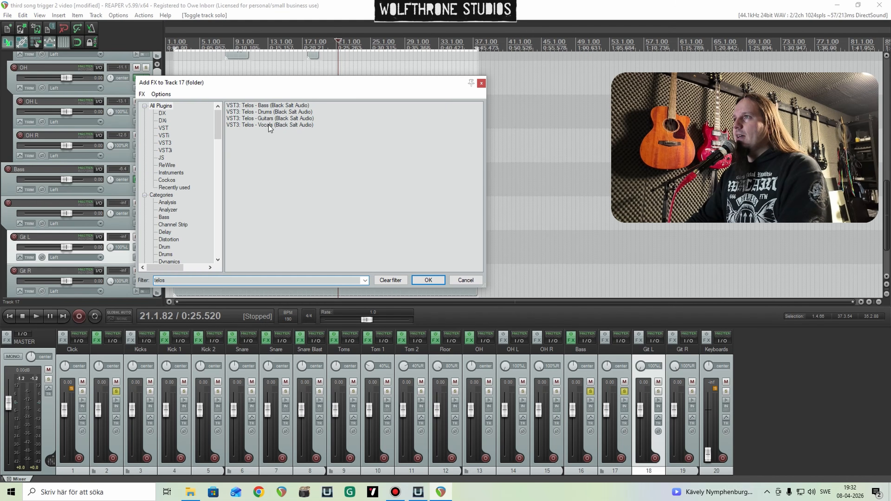
key("Return")
Step: During playback, adjust Mid, its Tone, High, De-Harsh and Chug Control in Telos - Guitars, lower Low Freq and set Low to about 26%
key("space")
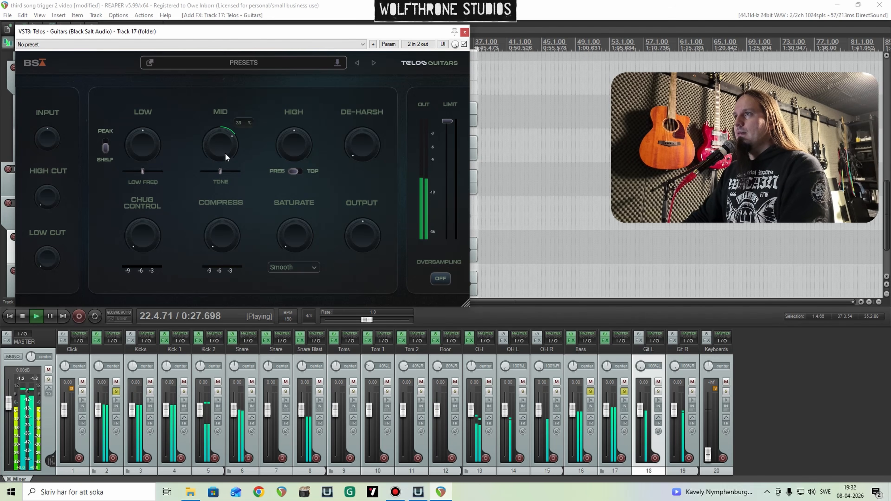
left_click_drag(222, 172, 225, 156)
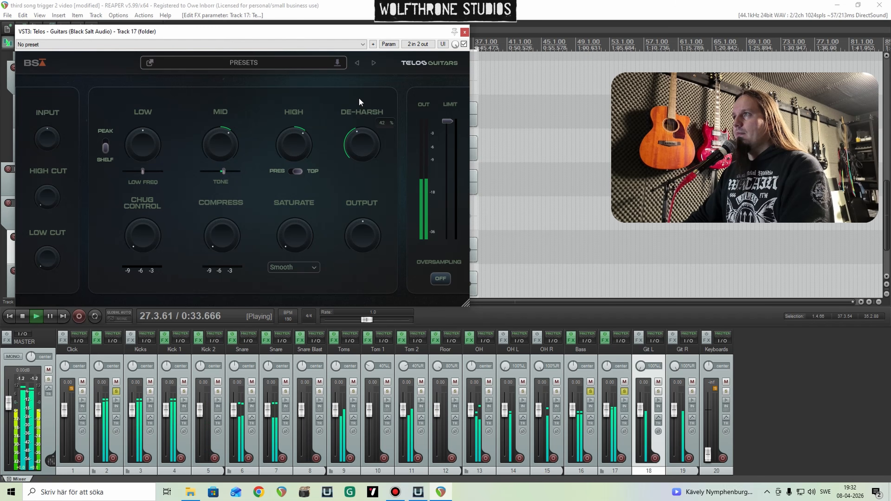
left_click_drag(359, 99, 359, 102)
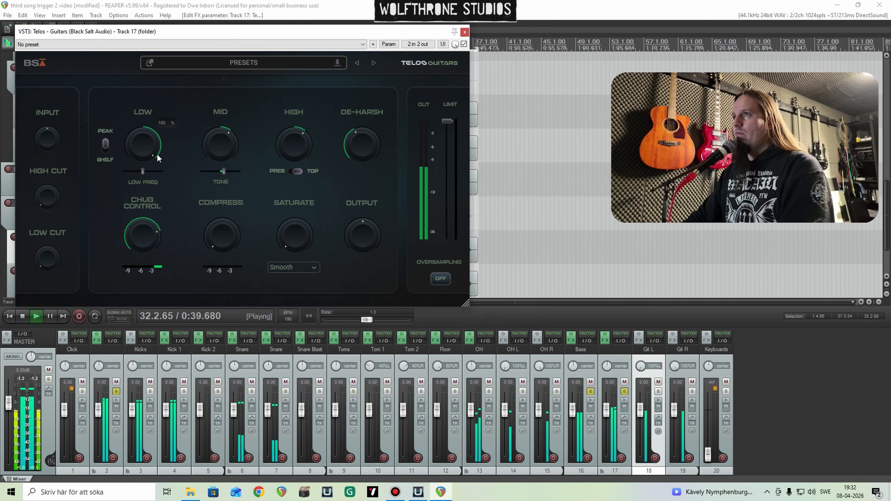
left_click_drag(143, 171, 138, 171)
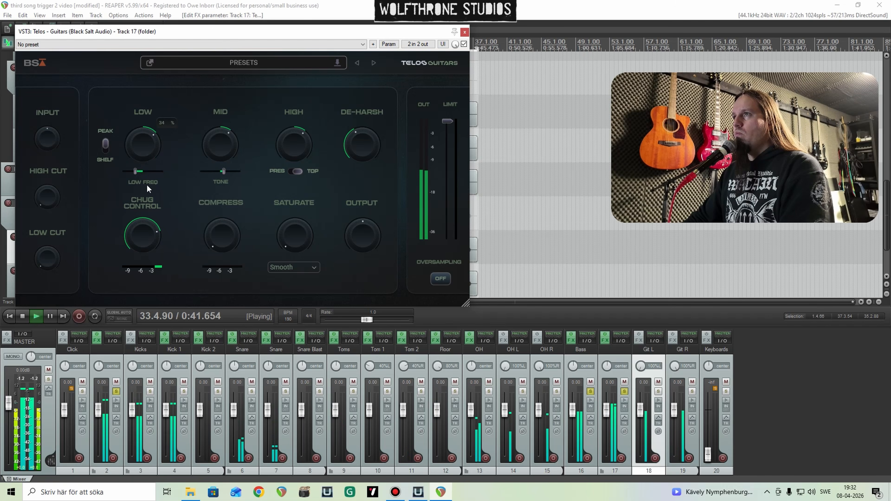
left_click_drag(156, 137, 156, 143)
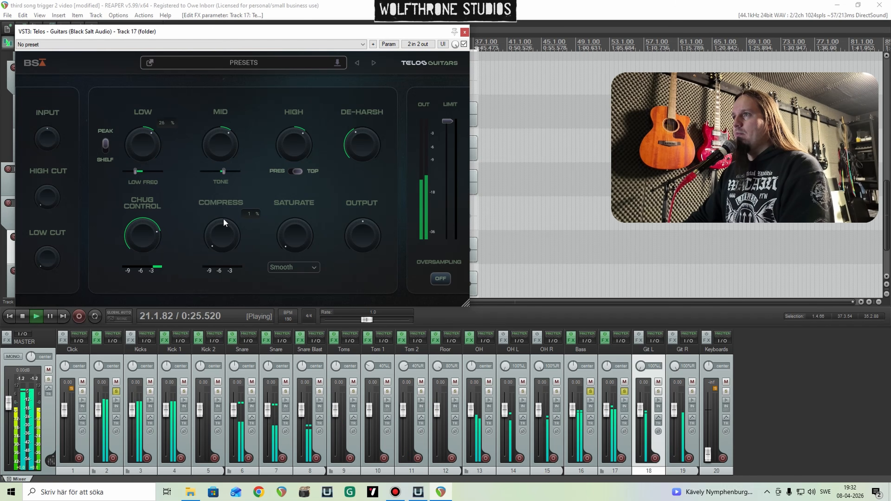
Step: Set Compress to about 45% and High to about 41% in Telos - Guitars, raise Saturate, reduce De-Harsh and Output, and close the plug-in
left_click_drag(217, 177, 216, 174)
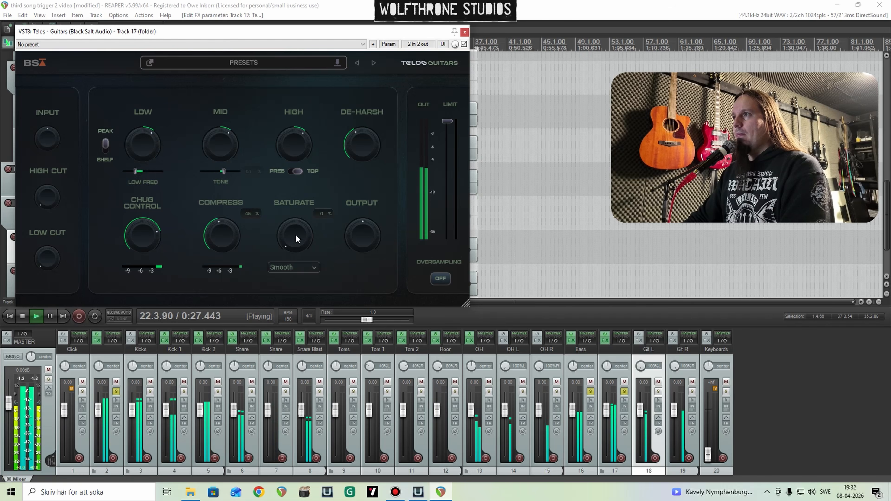
mouse_move(364, 236)
left_mouse_down()
mouse_move(365, 267)
mouse_move(362, 236)
left_mouse_up()
mouse_move(225, 145)
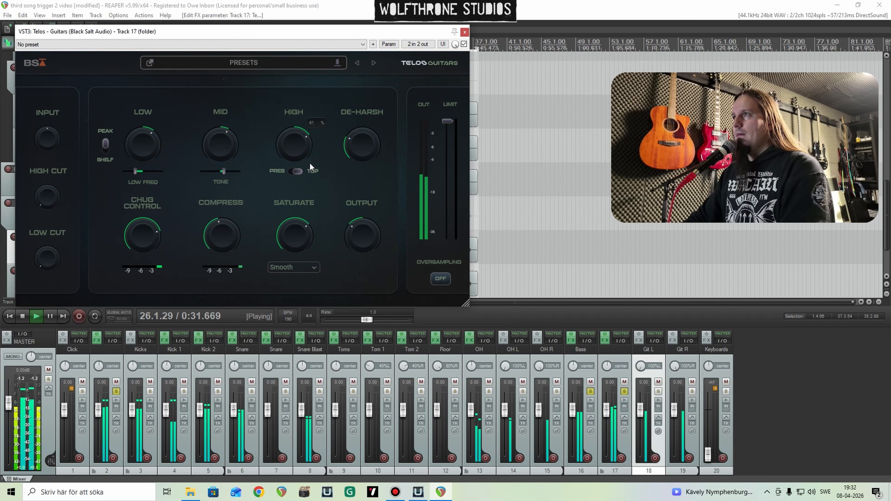
left_click_drag(357, 227, 358, 225)
left_click(465, 32)
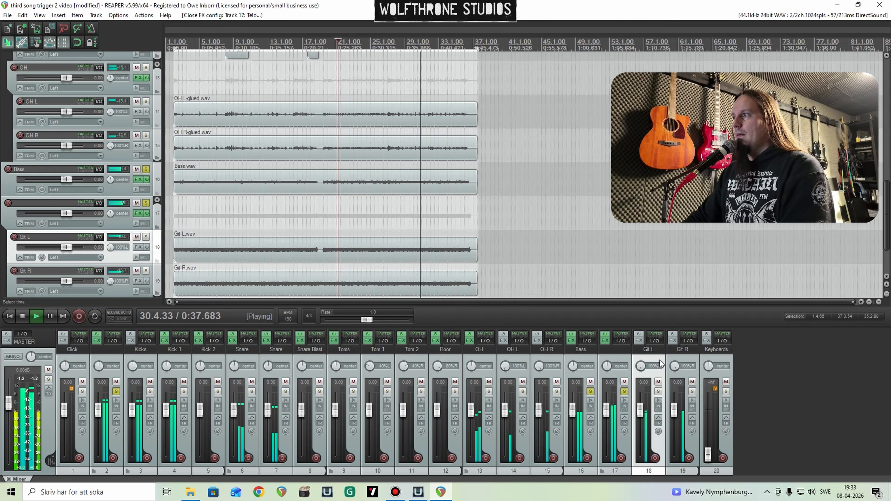
Step: Stop playback, unsolo all tracks, and bring the Keyboards track into the mix with its fader at 0.00 dB
key("space")
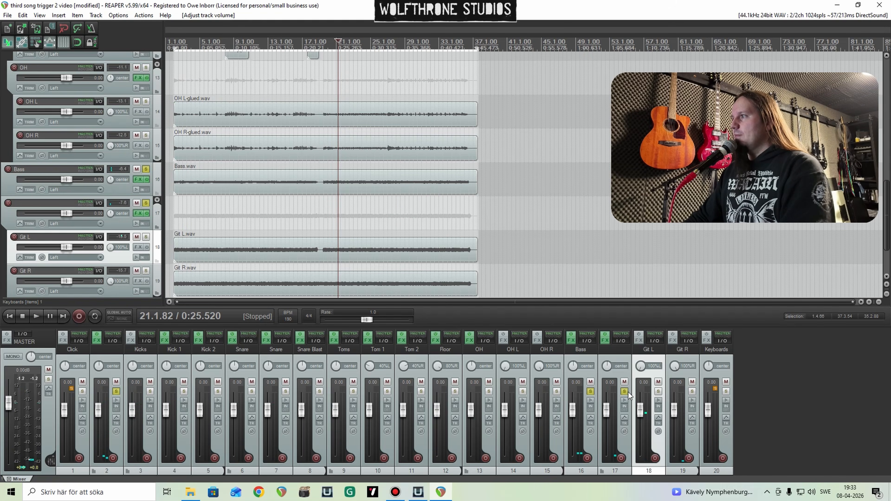
left_click(626, 393, "ctrl")
left_click(719, 379)
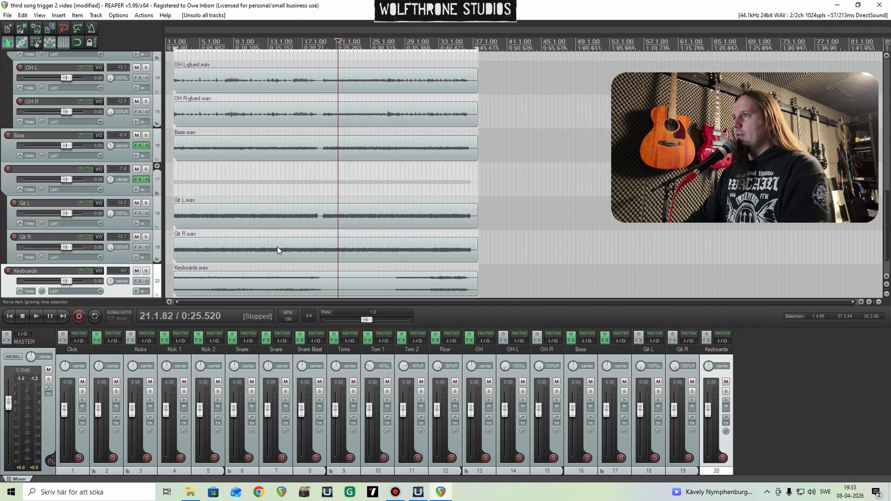
Step: Play the song from about bar 4 and add the VST3 smartEQ4 plug-in to the Keyboards track
left_click(199, 185)
key("space")
left_click(138, 281)
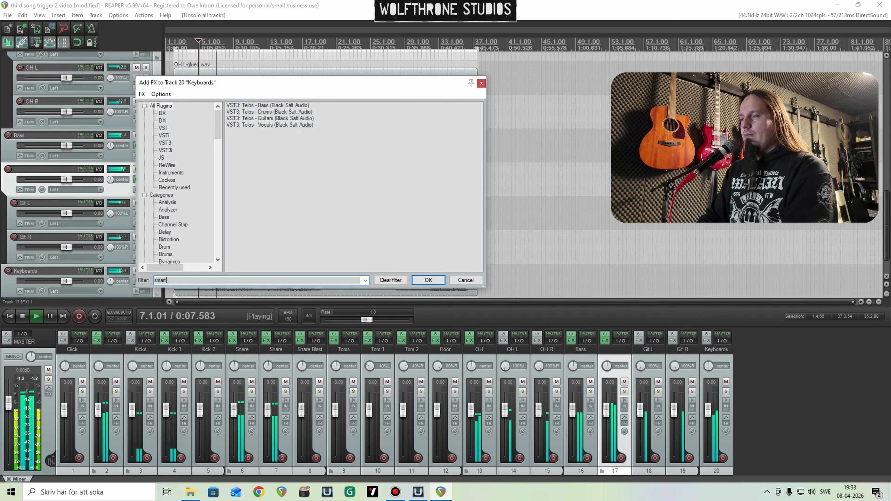
type("smart")
left_click(261, 118)
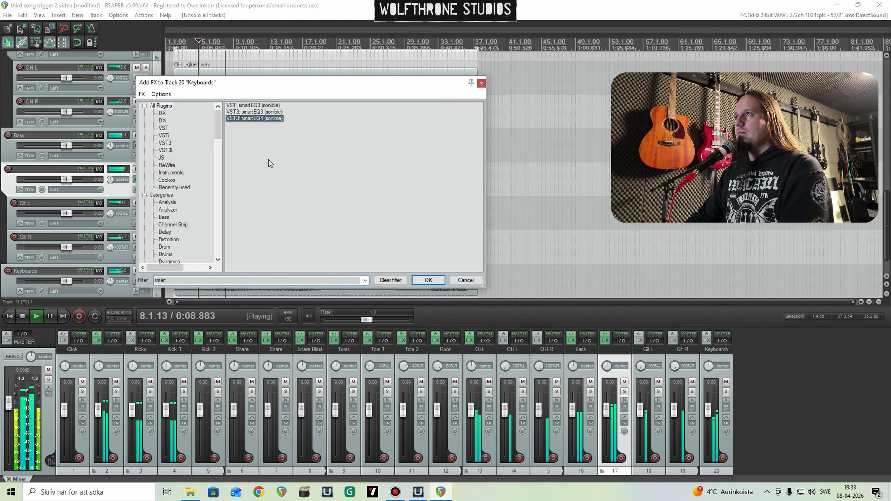
key("Return")
Step: Create a smartEQ4 band cutting about 3.2 dB at 300 Hz with Q 0.56, and raise the output gain to 3.8 dB
double_click(227, 207)
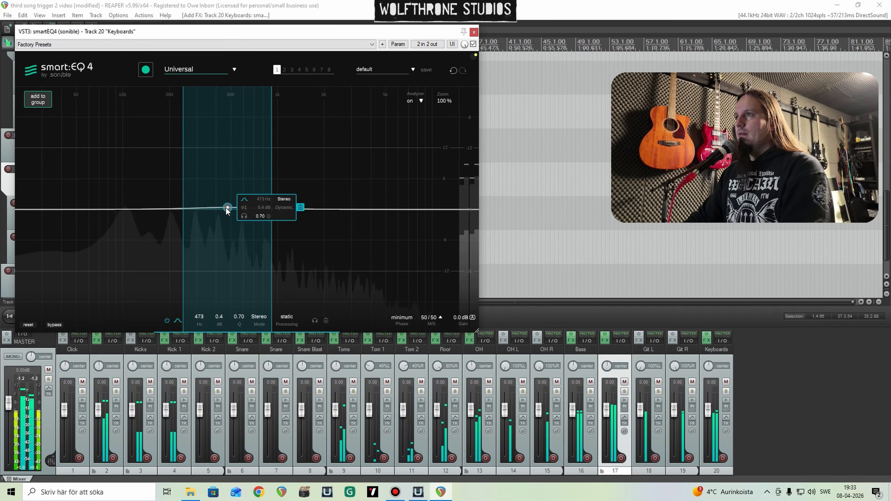
left_click_drag(227, 208, 202, 138)
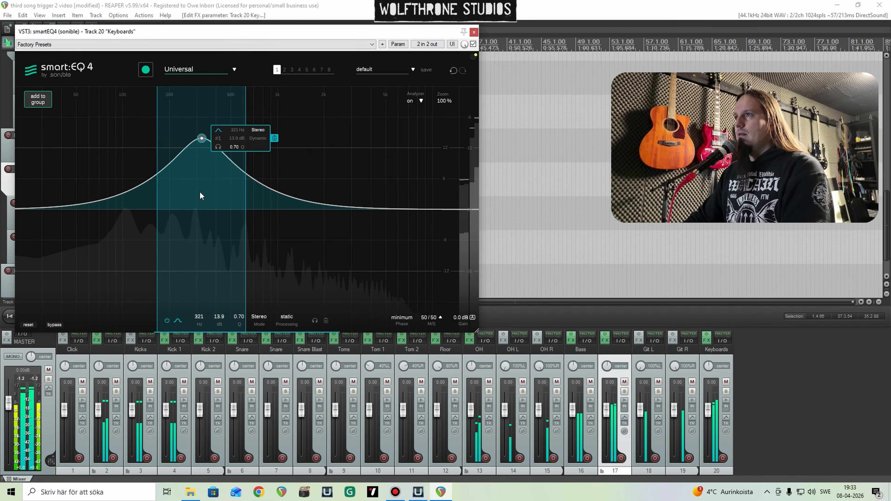
left_click_drag(200, 192, 197, 226)
scroll(197, 226, "down", 4)
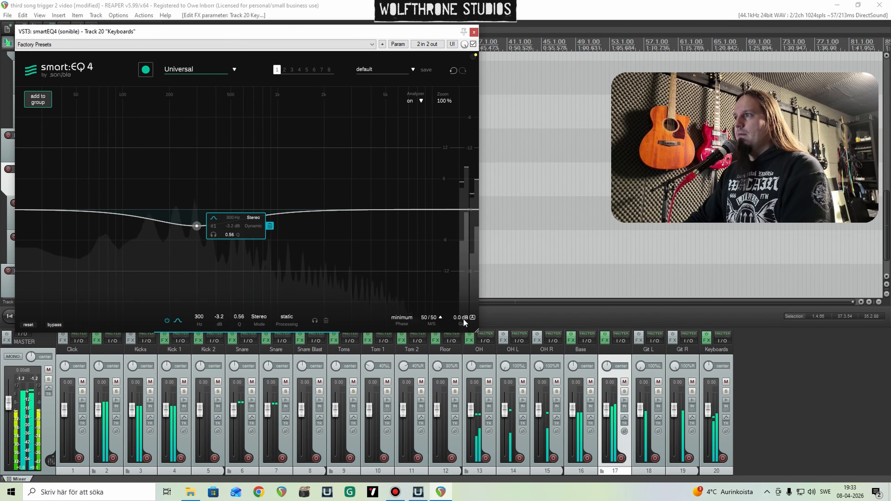
mouse_move(464, 318)
left_mouse_down()
mouse_move(458, 297)
mouse_move(462, 308)
left_mouse_up()
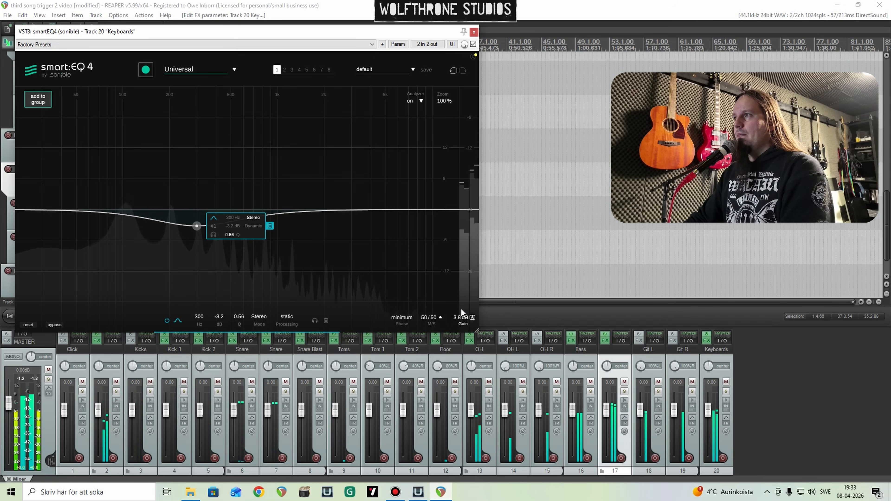
Step: Add a wide smartEQ4 boost of about 3.6 dB at 5.1 kHz with Q 0.38, close the plug-in and stop playback
double_click(365, 183)
left_click_drag(364, 180, 387, 185)
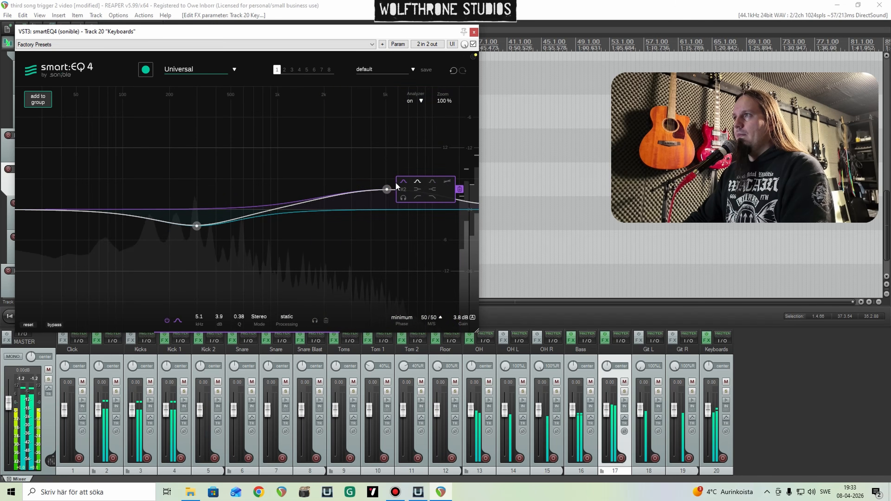
left_click(474, 32)
key("space")
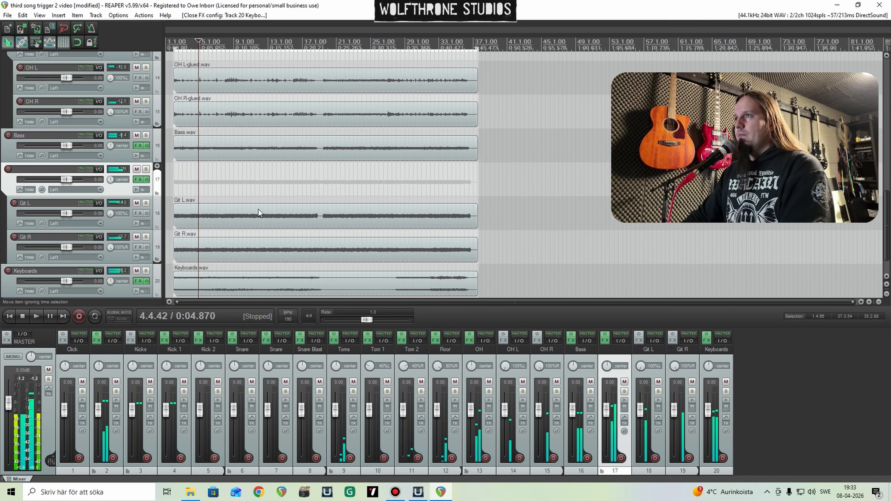
Step: Play from the song's start and lower the faders of Keyboards to -1.85 dB, the guitar folder to -1.27 dB and Bass to about -0.6 dB
scroll(319, 203, "up", 3)
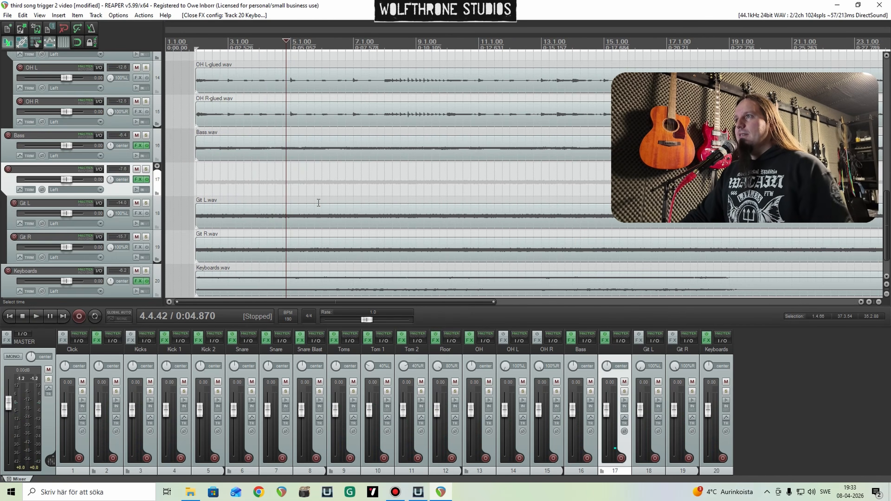
left_click(192, 178)
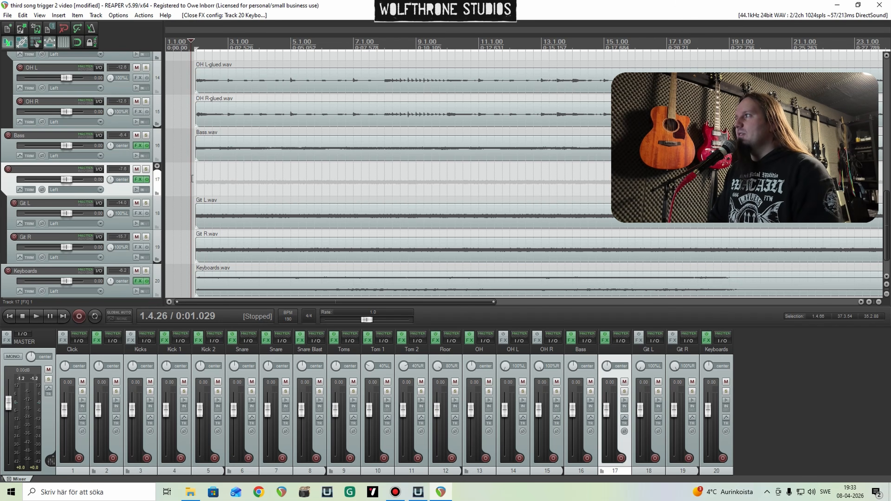
key("space")
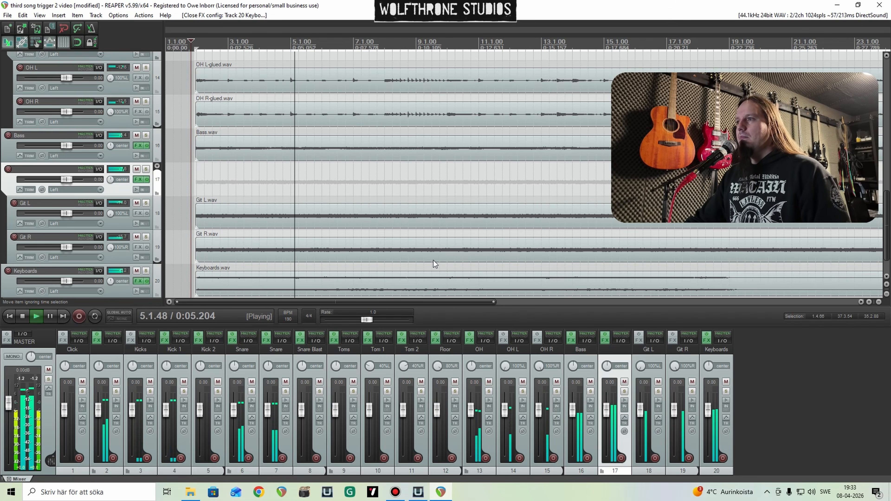
left_click_drag(708, 411, 709, 412)
left_click_drag(606, 410, 573, 411)
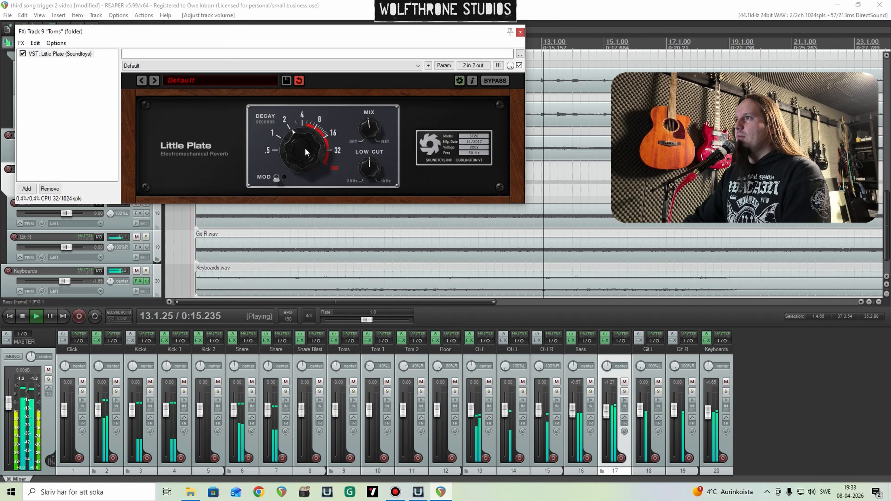
Step: Adjust the Little Plate reverb's decay on the Toms folder track and add ReaEQ to its effects chain
left_click_drag(305, 148, 302, 144)
right_click(61, 78)
left_click(78, 83)
type("eq")
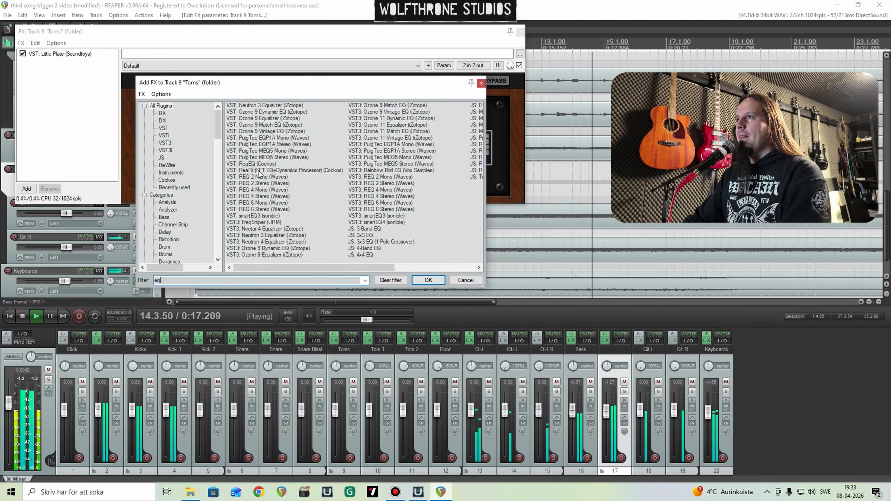
double_click(256, 163)
Step: Set the Toms ReaEQ high shelf to a 3.2 dB boost at about 2970 Hz, then close the effects chain
left_click_drag(196, 103, 176, 100)
left_click(270, 47)
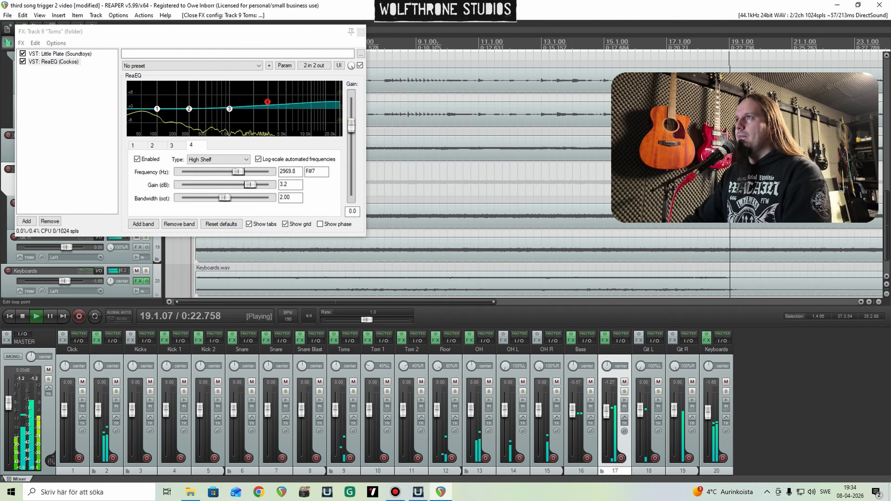
left_click(361, 32)
Step: Listen to the full mix through to the end of the song, then stop playback
scroll(455, 129, "down", 5)
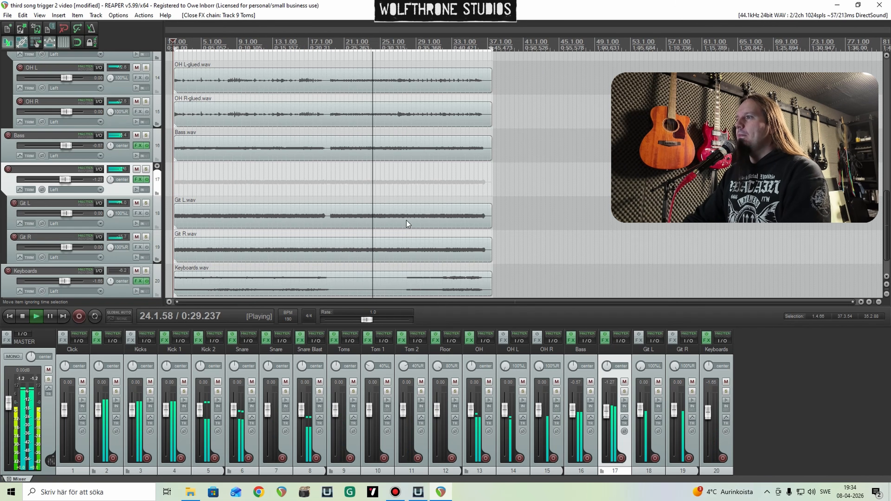
scroll(435, 193, "up", 2)
scroll(448, 193, "down", 2)
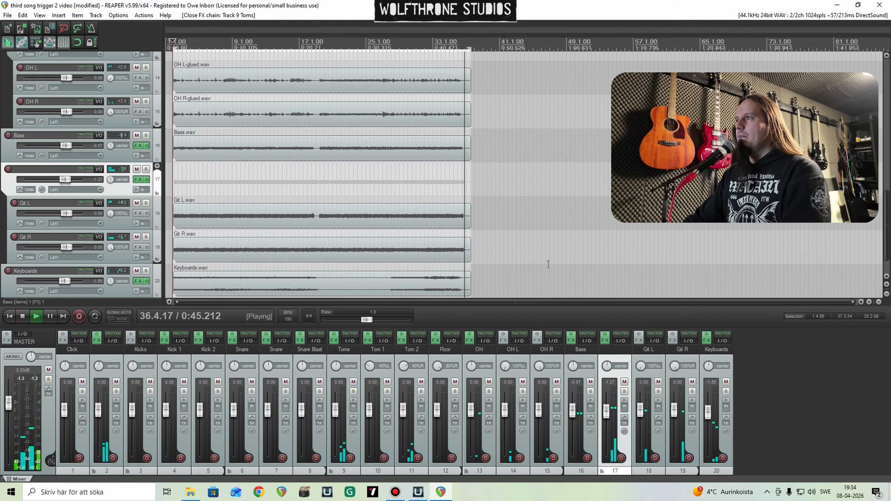
key("space")
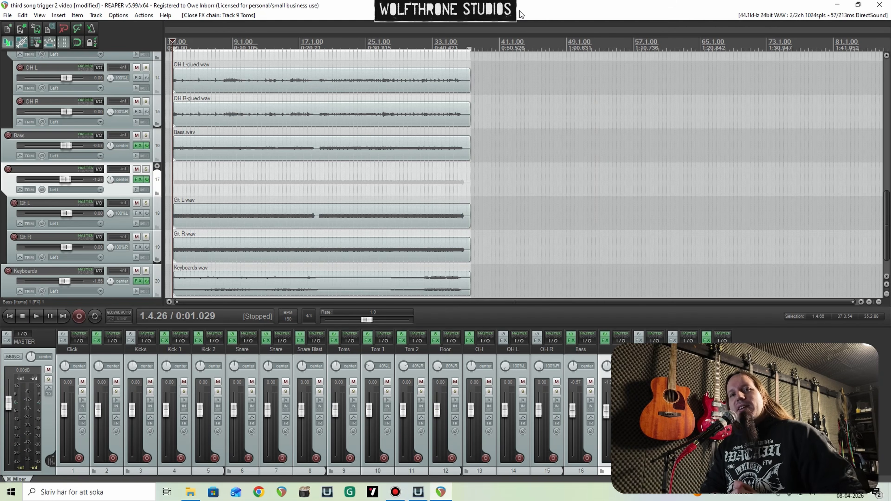
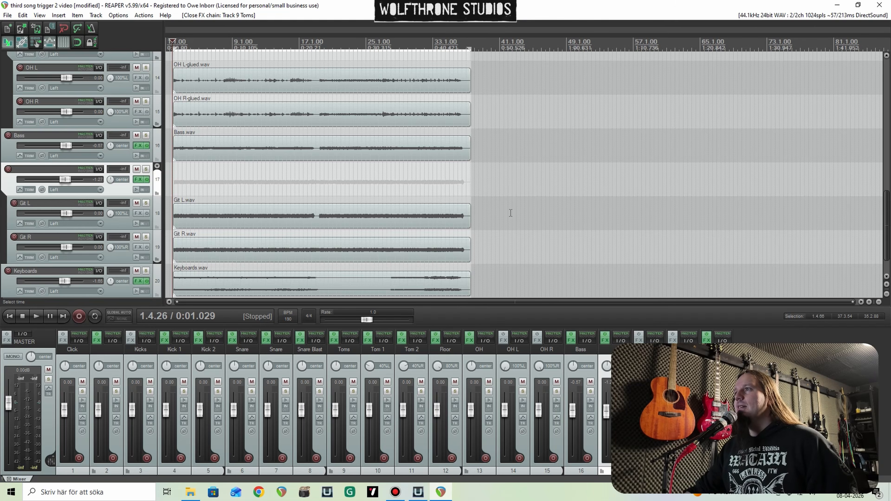
scroll(552, 211, "up", 4)
scroll(562, 204, "up", 1)
scroll(561, 204, "down", 2)
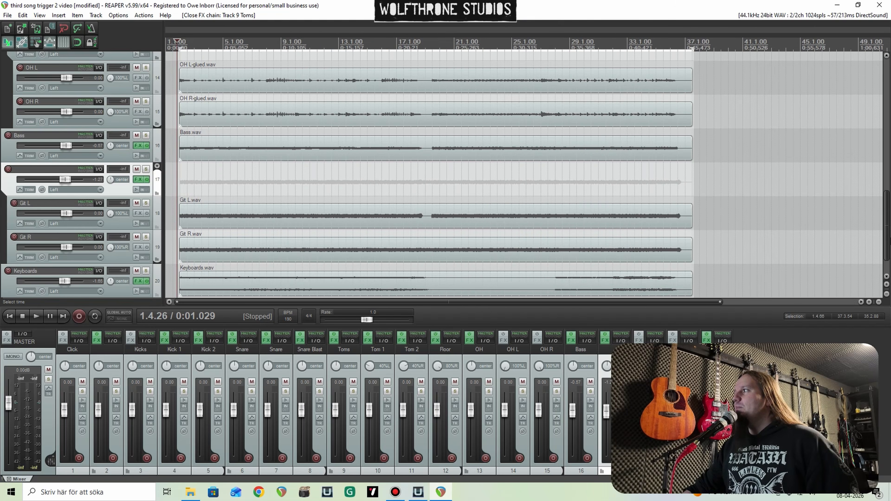
left_click_drag(887, 225, 887, 100)
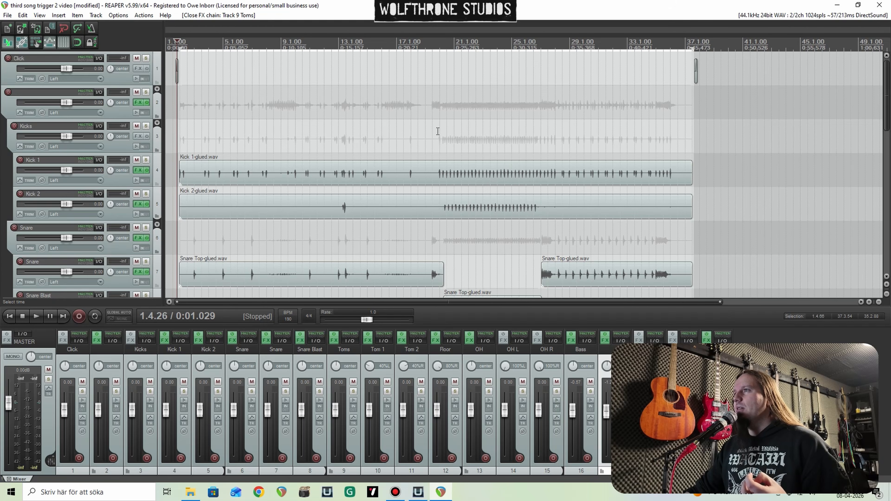
scroll(415, 138, "up", 3)
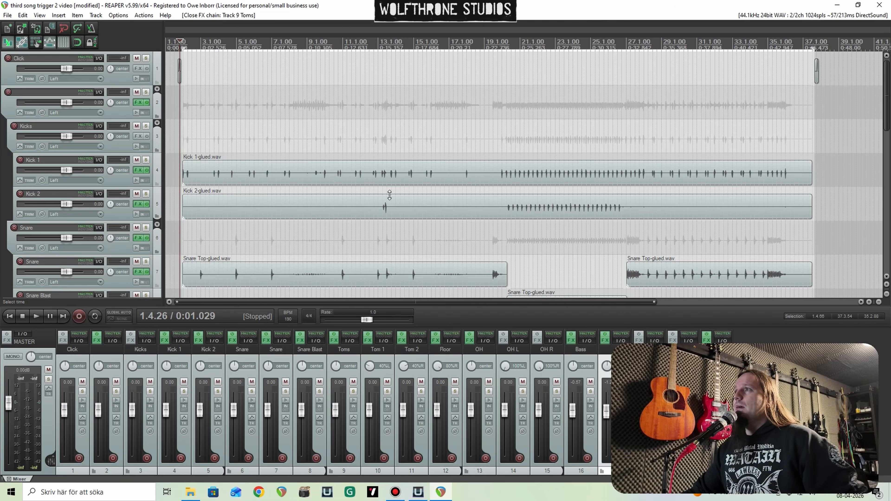
scroll(323, 181, "down", 2)
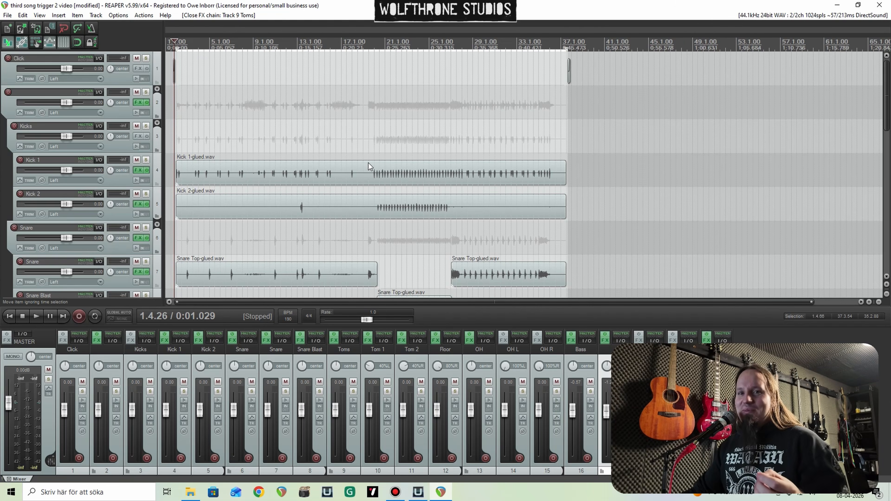
Step: Place the edit cursor in the fast kick section and try a Kick 1 tuning of 8 in the Kick 1 track's Trigger 2
left_click(384, 147)
scroll(467, 178, "up", 2)
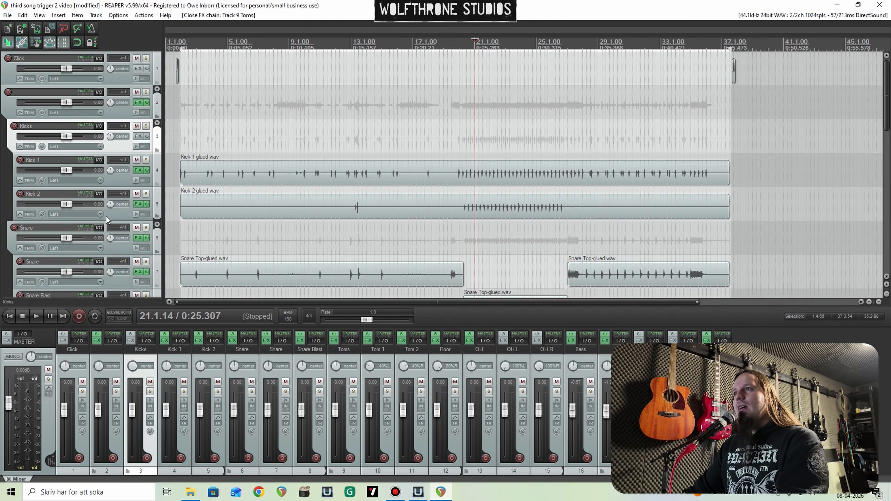
left_click(142, 173)
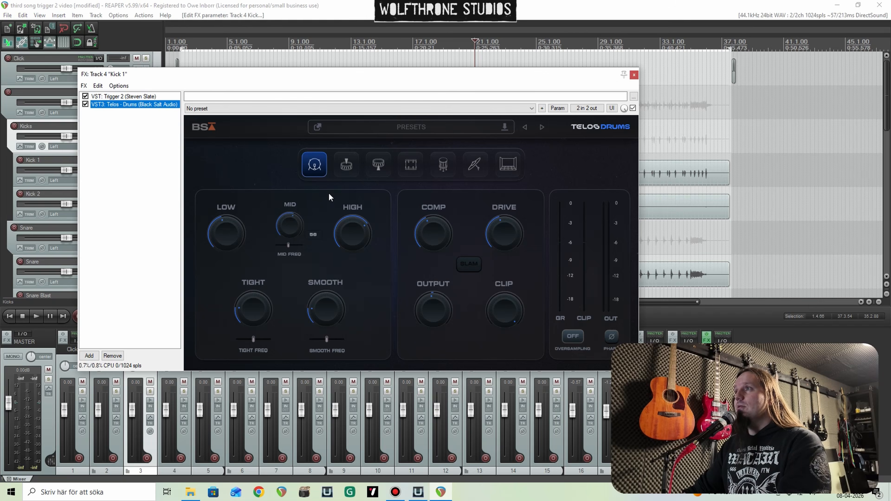
left_click(142, 98)
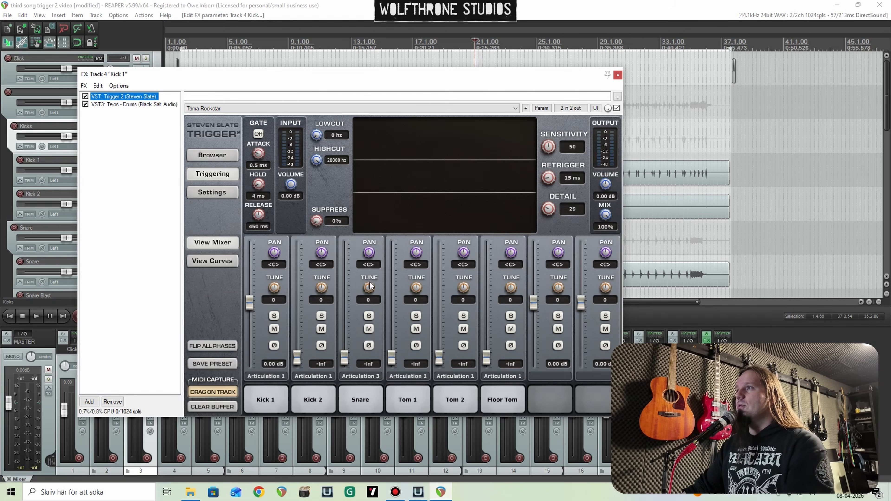
left_click_drag(276, 291, 275, 286)
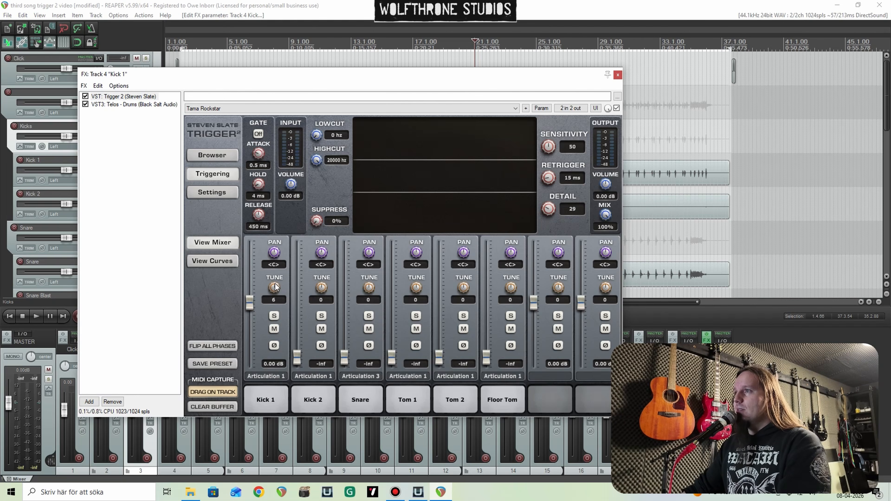
left_click(618, 75)
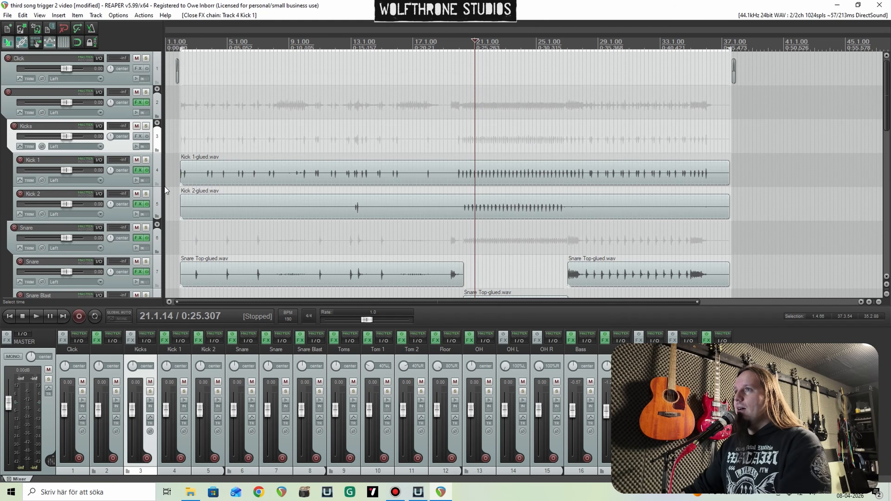
Step: Audition the soloed Kick 1 track with its Trigger 2 tuning lowered to -78, then reset the tuning to 0 and unsolo the track
key("space")
left_click(138, 171)
left_click_drag(276, 301, 281, 346)
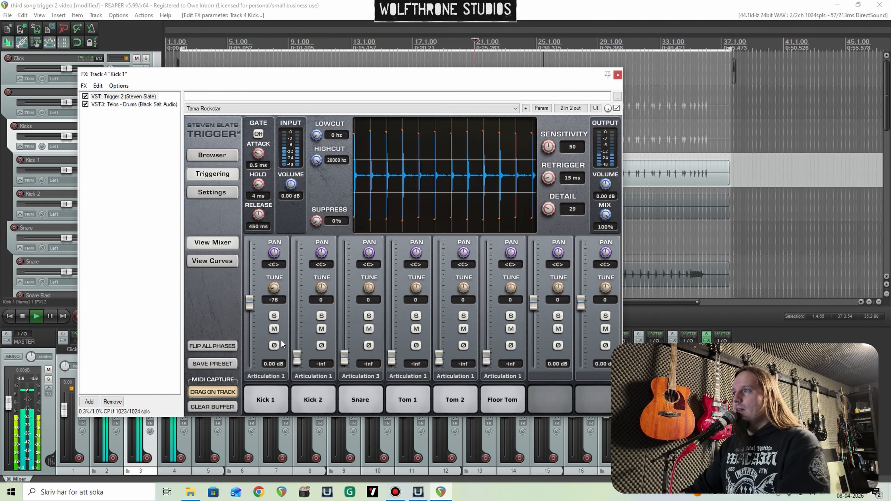
double_click(275, 290)
key("space")
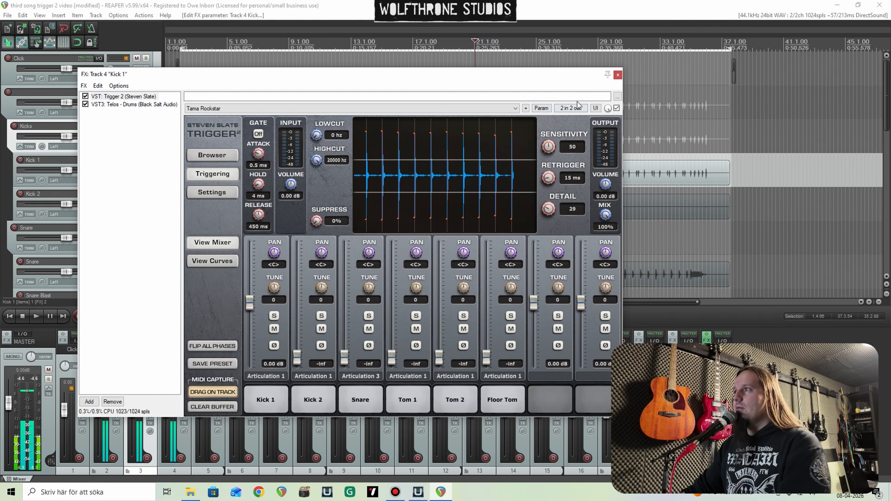
left_click(618, 75)
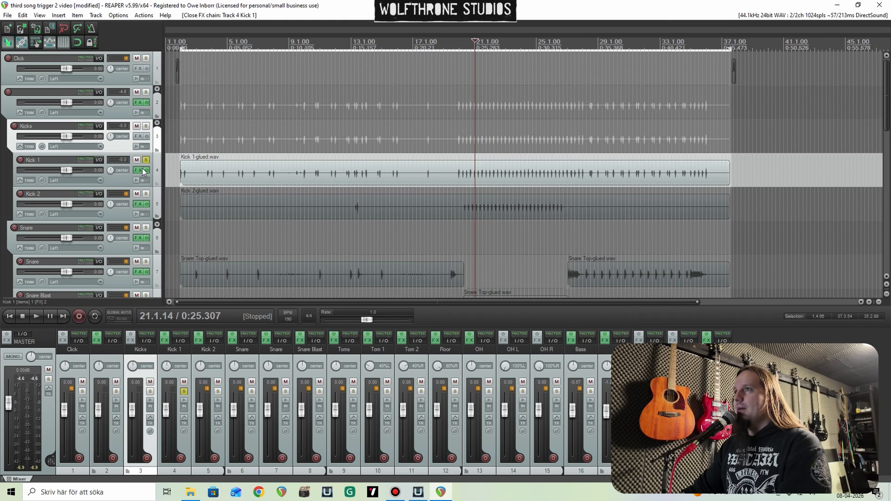
left_click(145, 160)
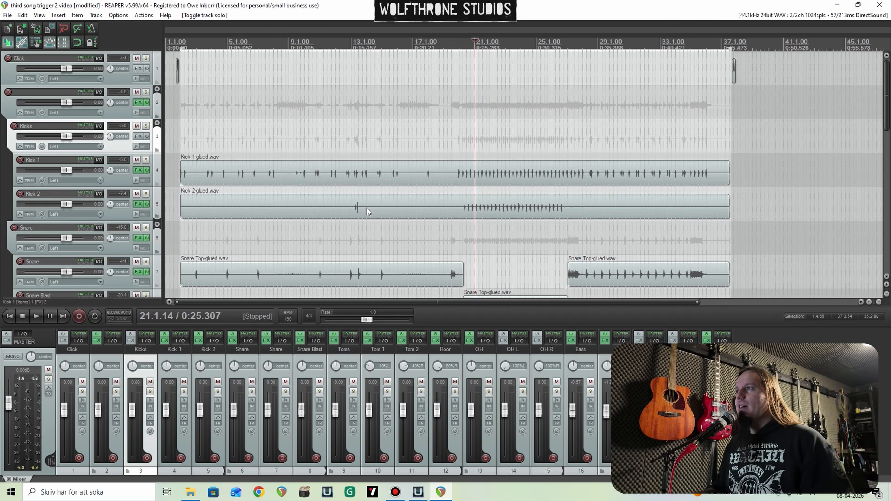
Step: Play the full mix from bar 20 through the fast kick section, then stop playback
left_click(460, 144)
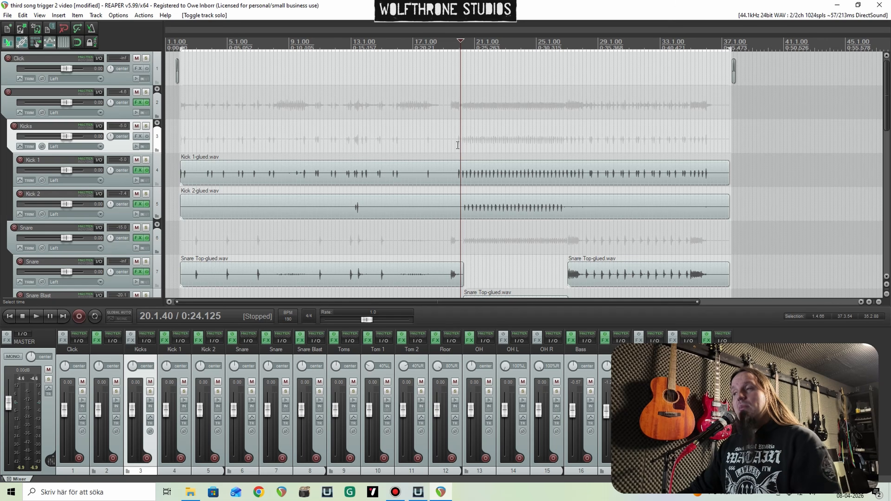
scroll(484, 144, "up", 3)
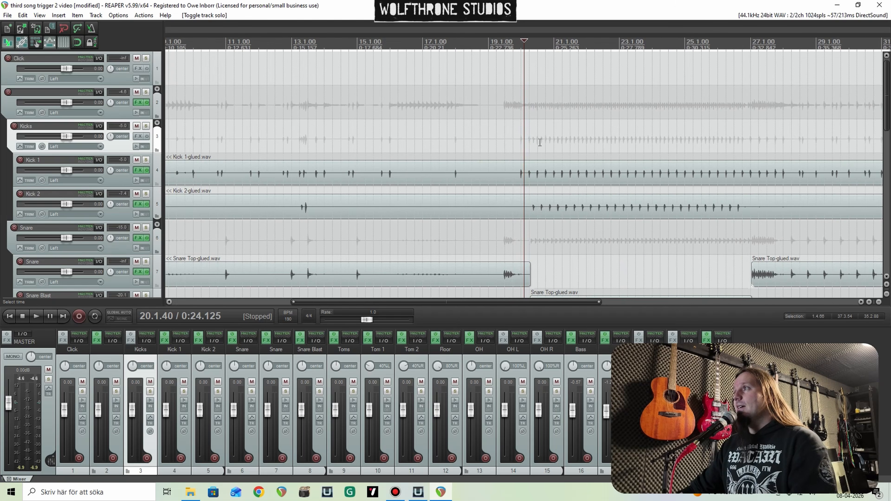
key("space")
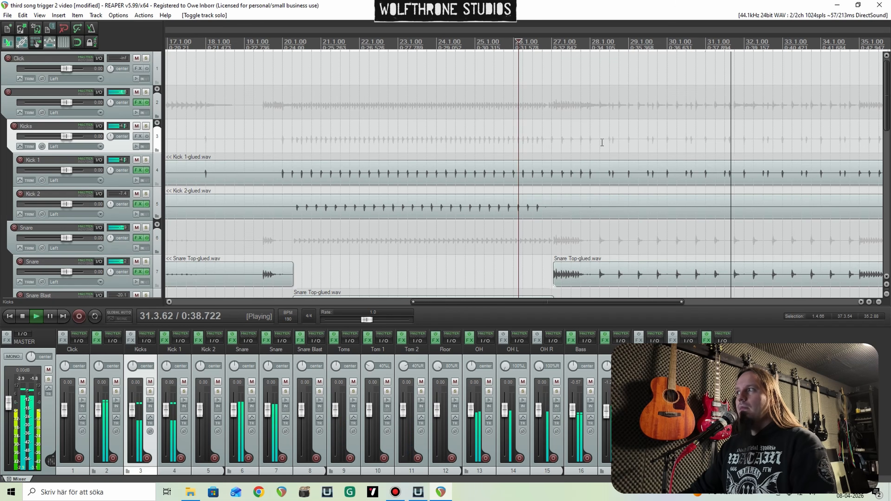
key("space")
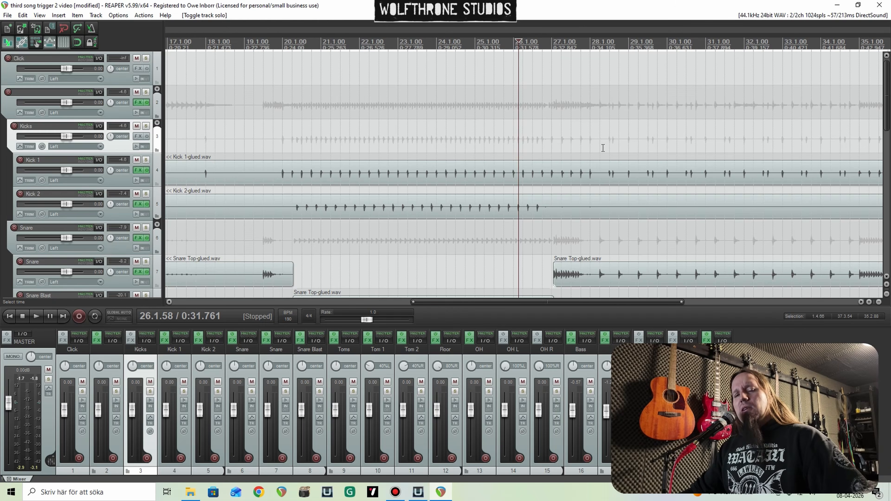
scroll(597, 153, "down", 2)
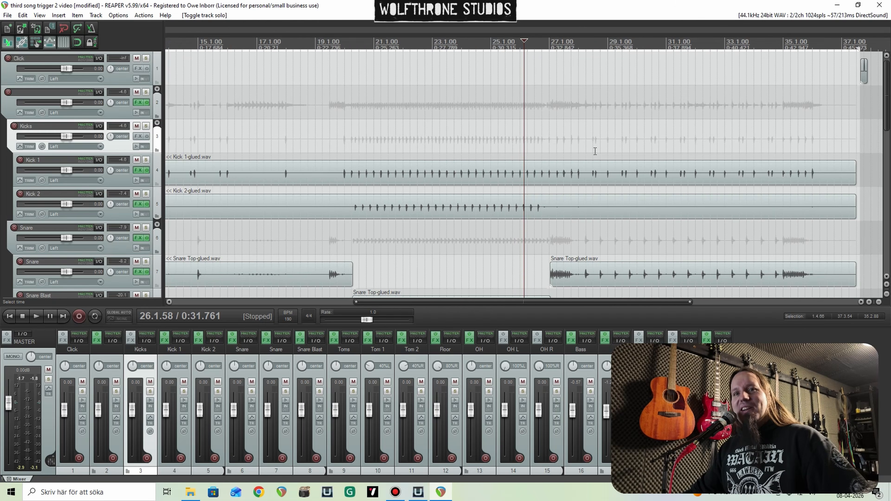
scroll(594, 155, "down", 4)
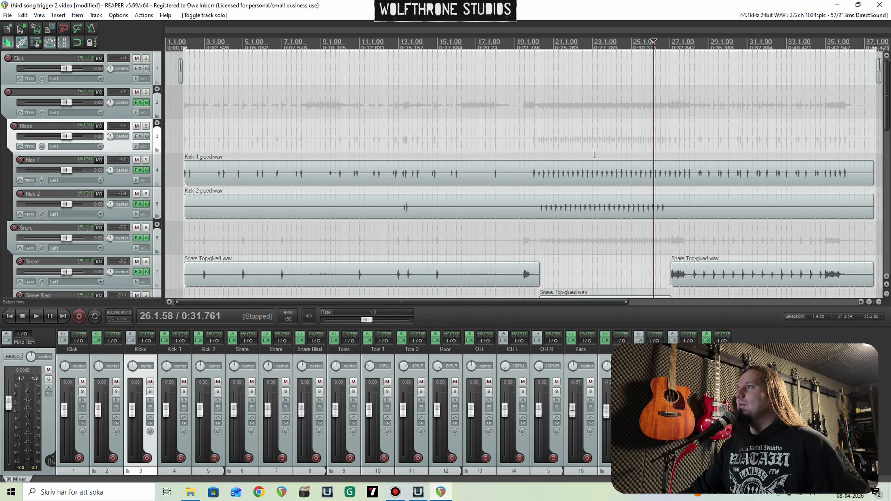